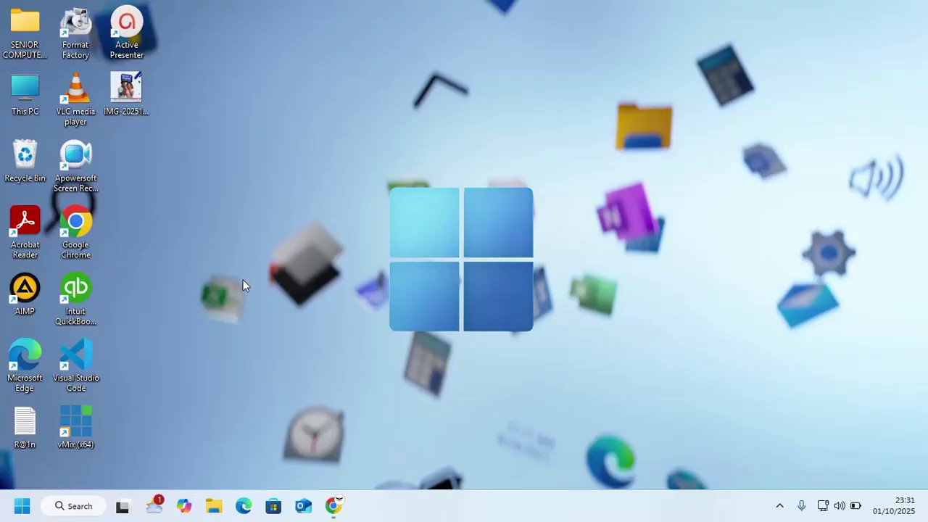
Step: Switch to Excel and create a blank workbook
left_click(65, 511)
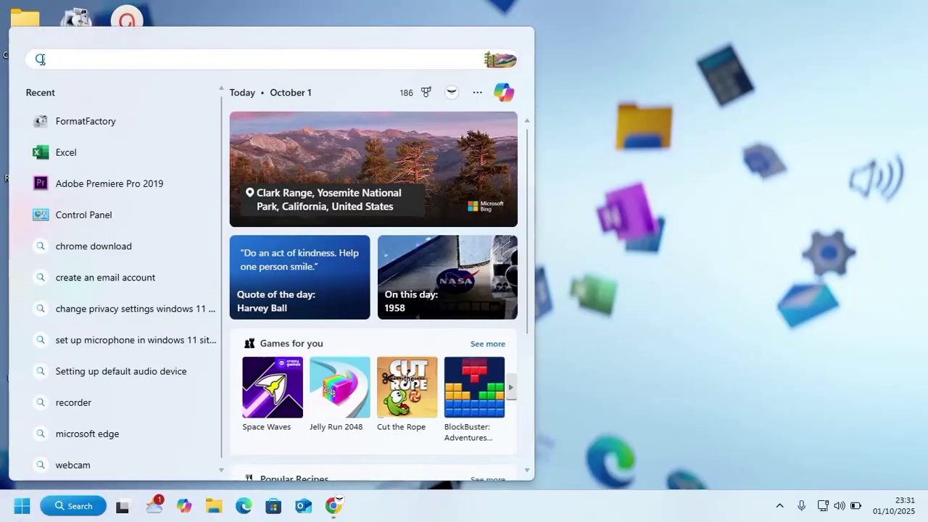
left_click(67, 153)
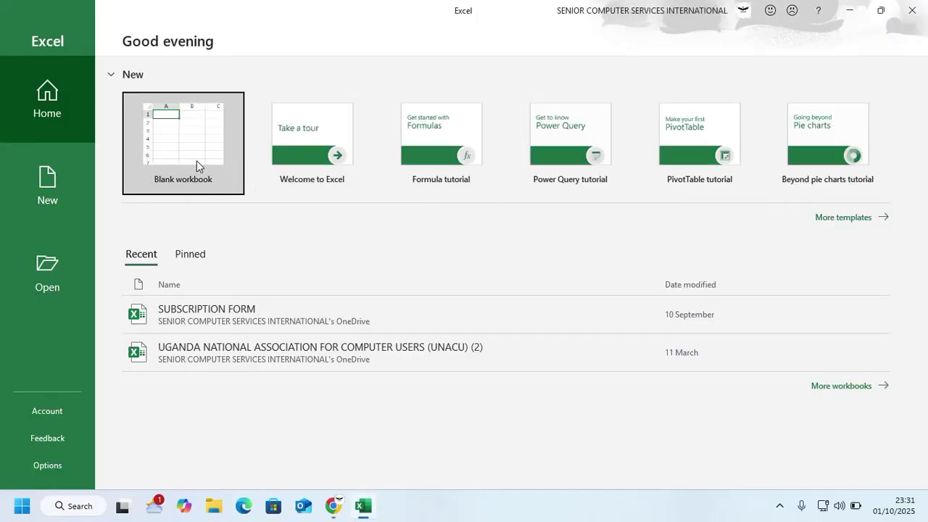
left_click(197, 161)
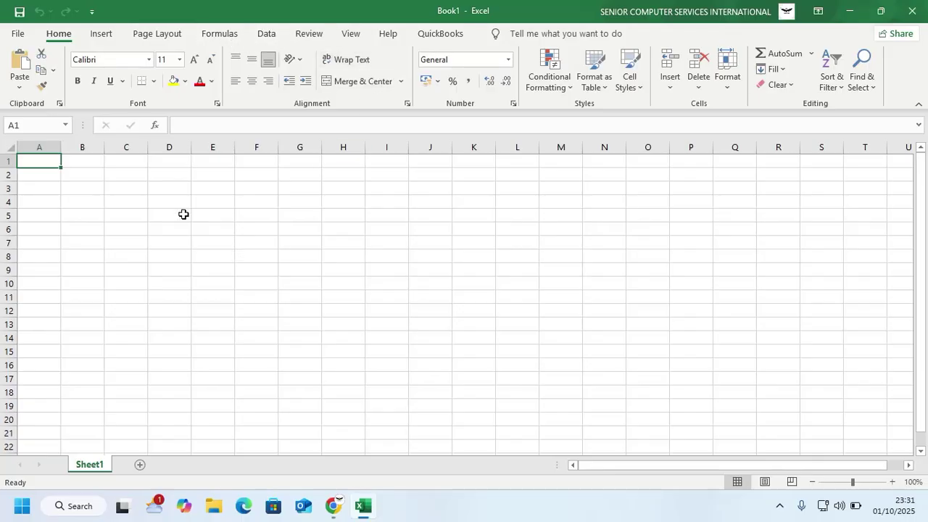
Step: Examine the worksheet grid by selecting a block of cells, columns F and B, row 3, individual cells and the formula bar
mouse_move(66, 159)
left_mouse_down()
mouse_move(505, 342)
mouse_move(616, 460)
left_mouse_up()
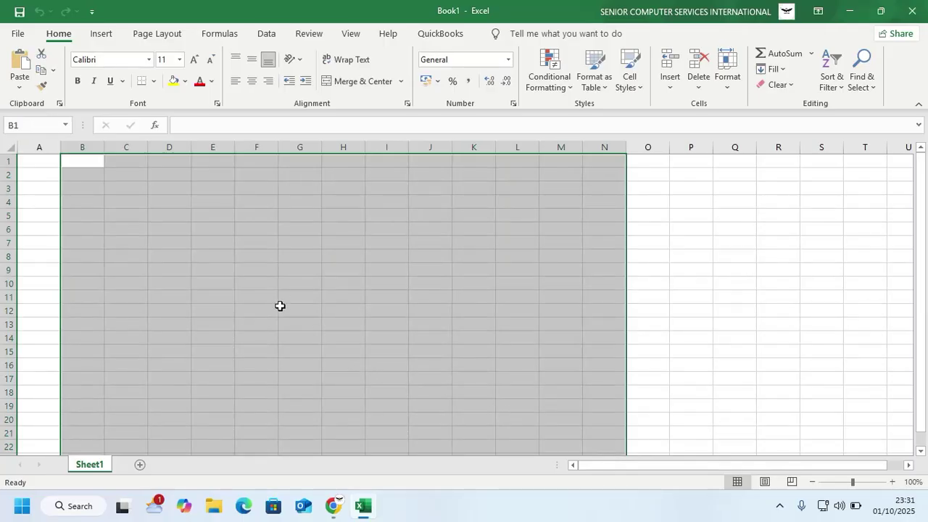
left_click(245, 173)
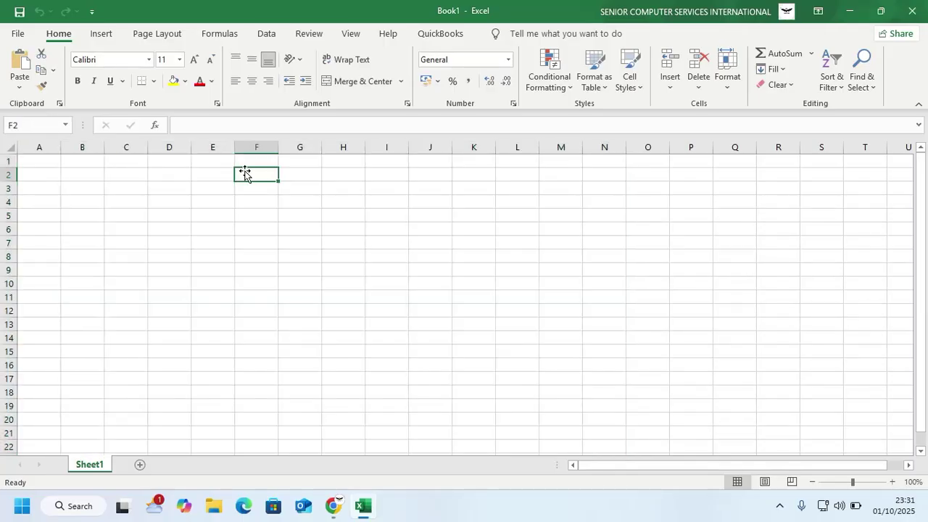
left_click(248, 147)
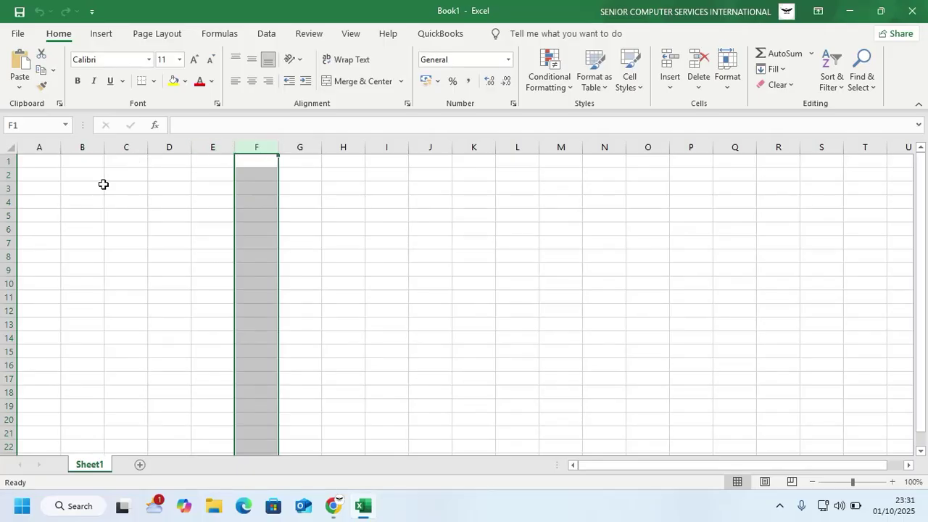
left_click(15, 187)
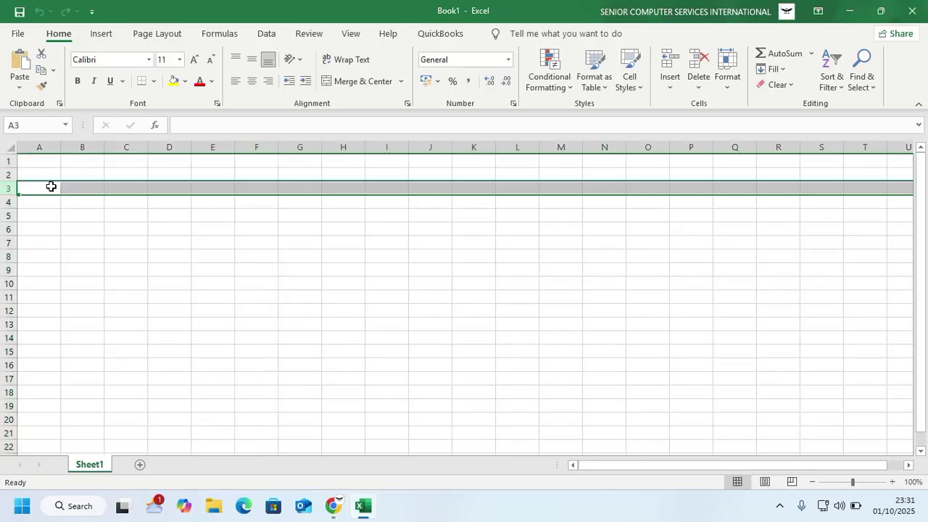
left_click(253, 189)
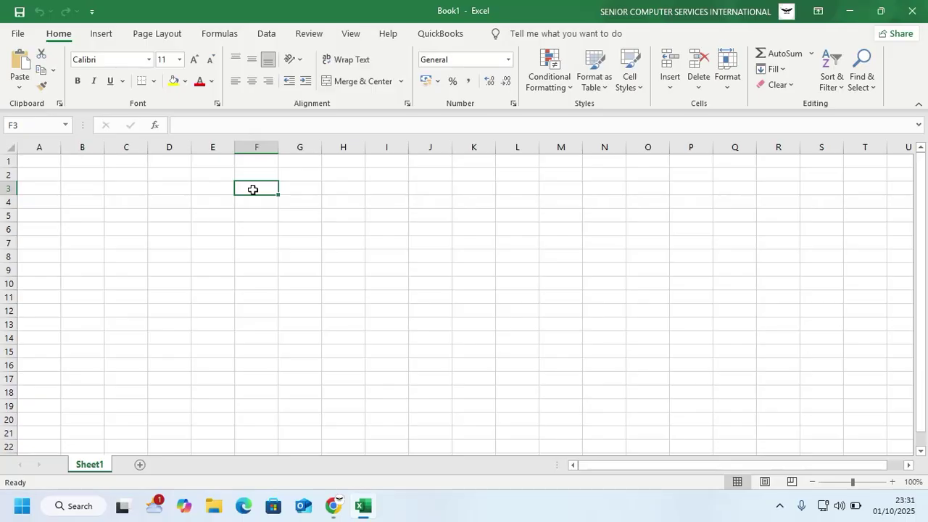
left_click(81, 148)
left_click(83, 160)
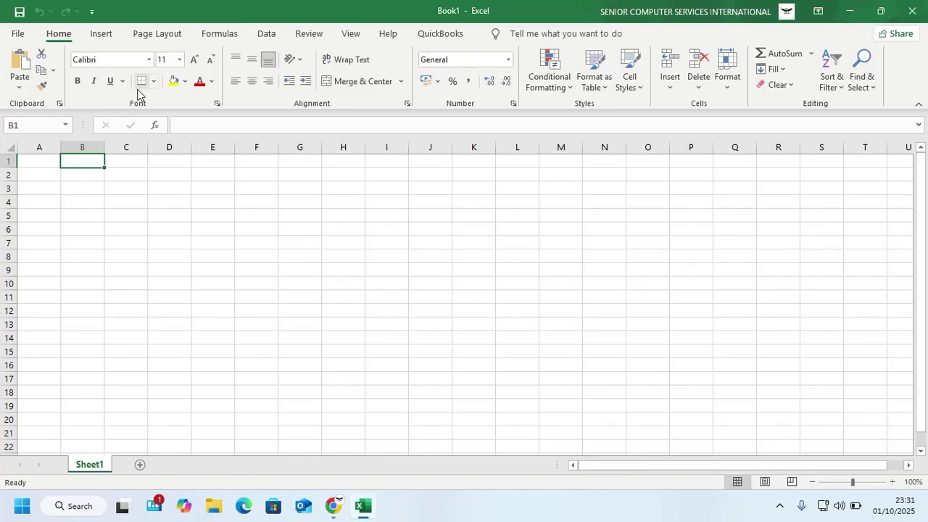
left_click(197, 126)
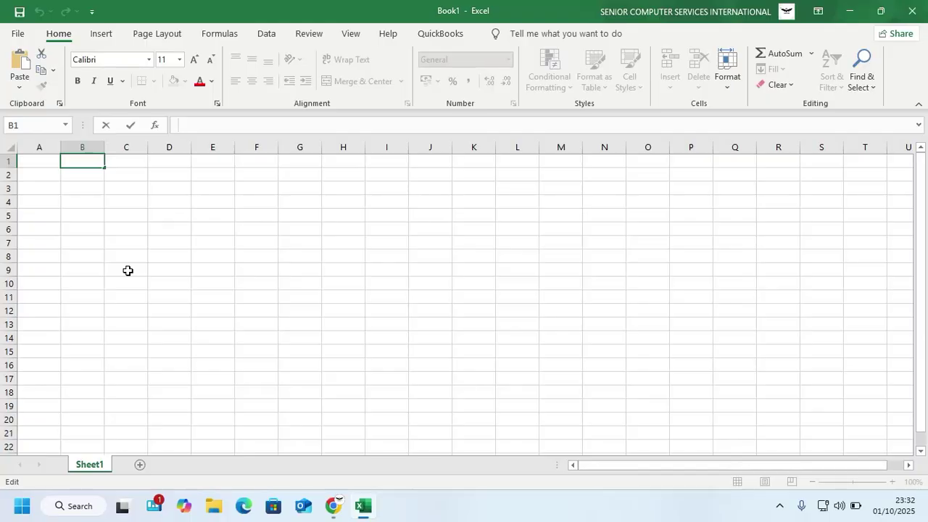
Step: Look over the file commands, the new-workbook templates and the save dialog, leaving each without saving
left_click(17, 35)
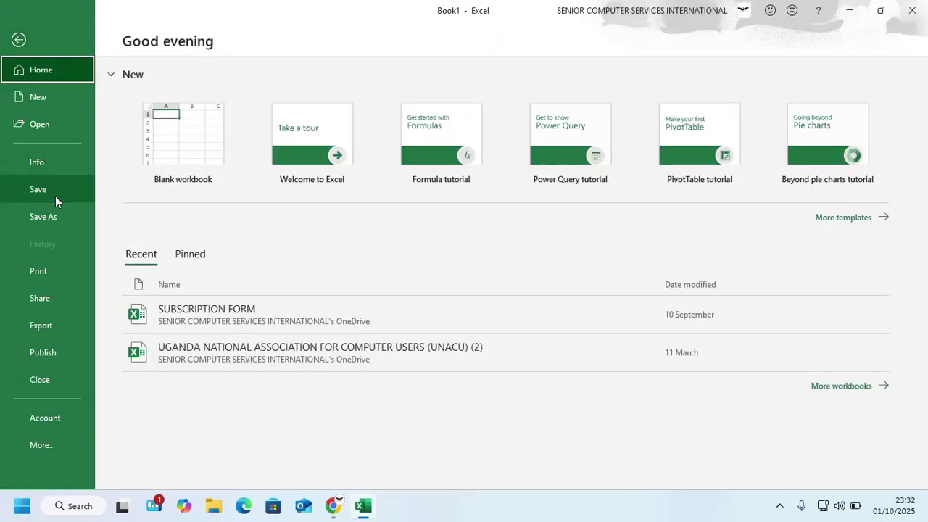
left_click(40, 100)
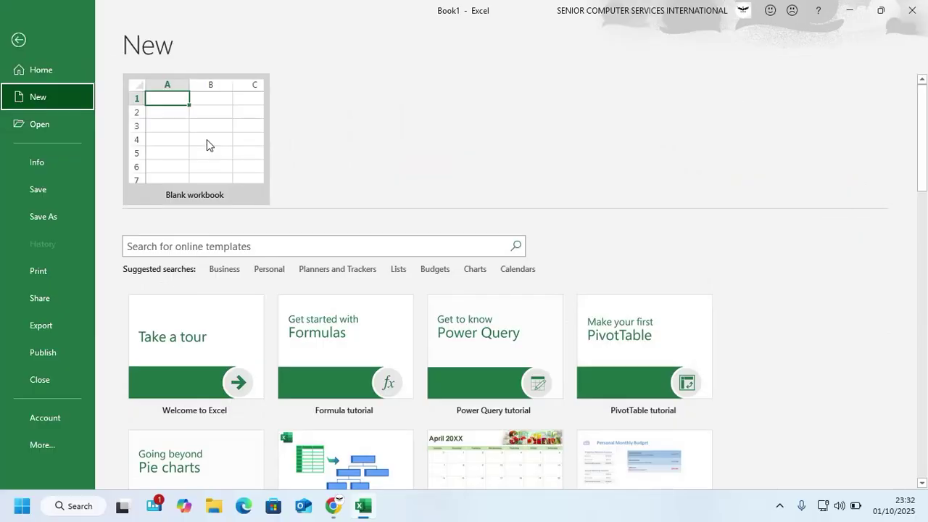
left_click(18, 40)
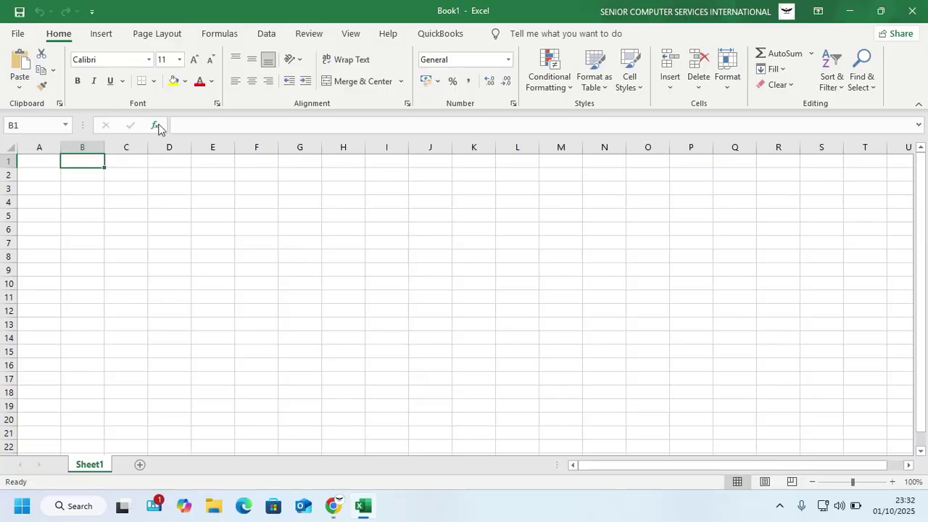
left_click(17, 34)
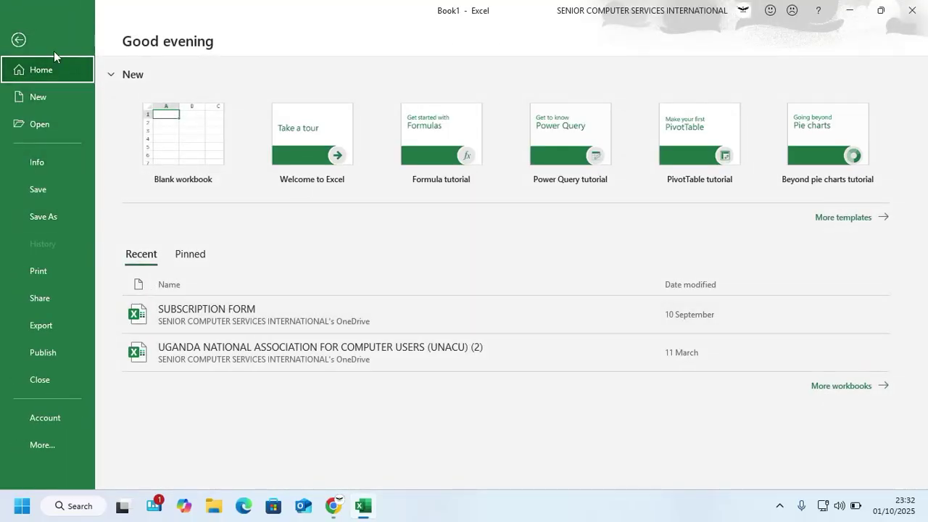
key("Escape")
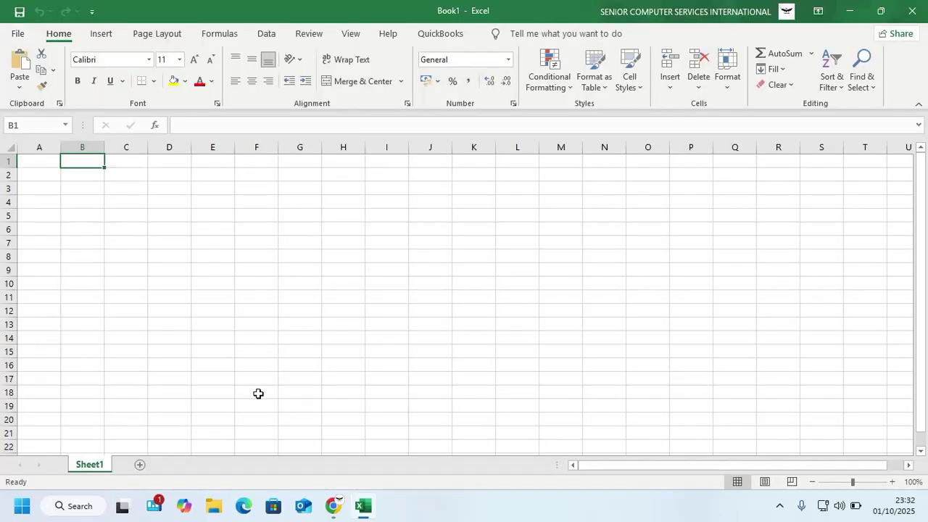
key("ctrl+s")
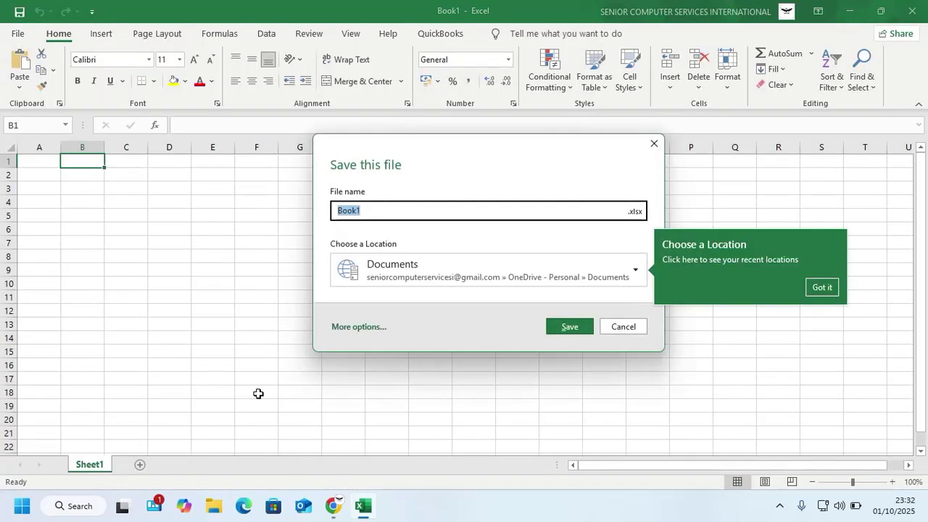
left_click(654, 144)
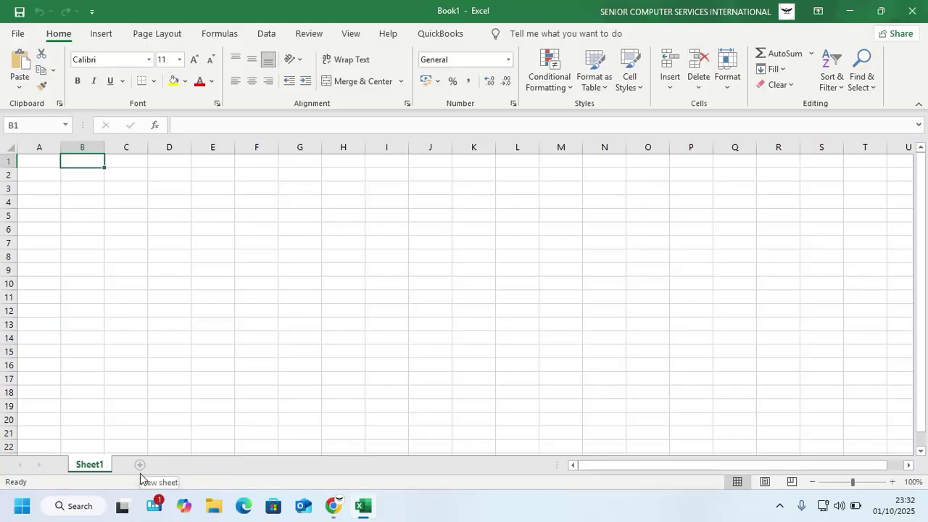
Step: Widen column B and enter the heading NAME OF ITEM in cell B1
left_click_drag(108, 144, 135, 149)
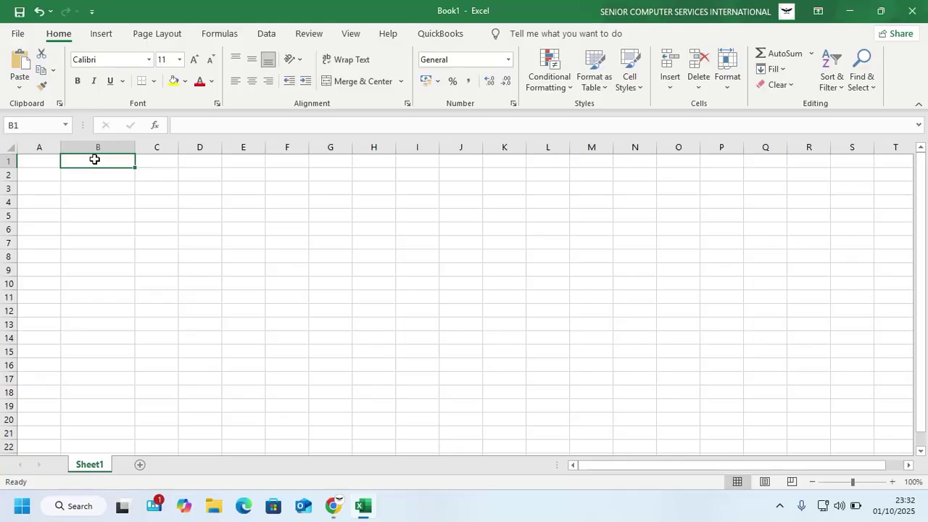
double_click(94, 161)
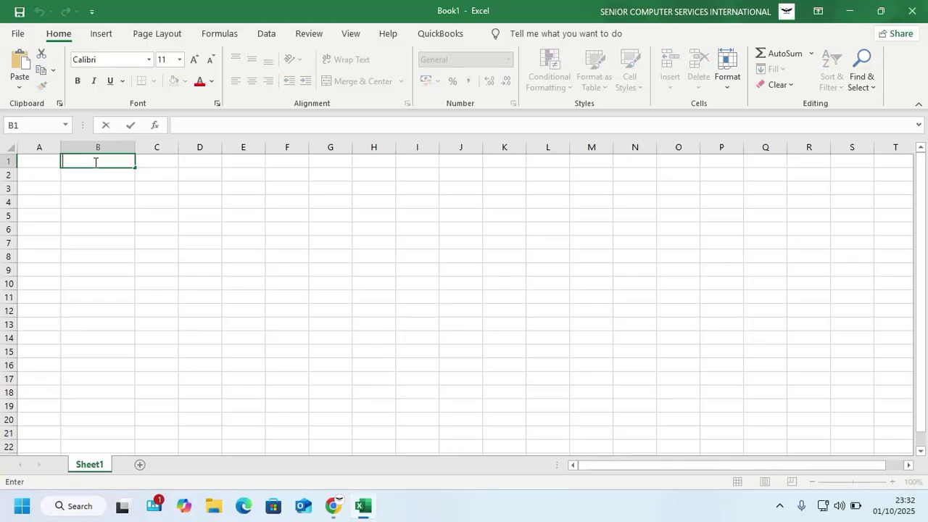
type("NS")
key("BackSpace")
type("AME OF")
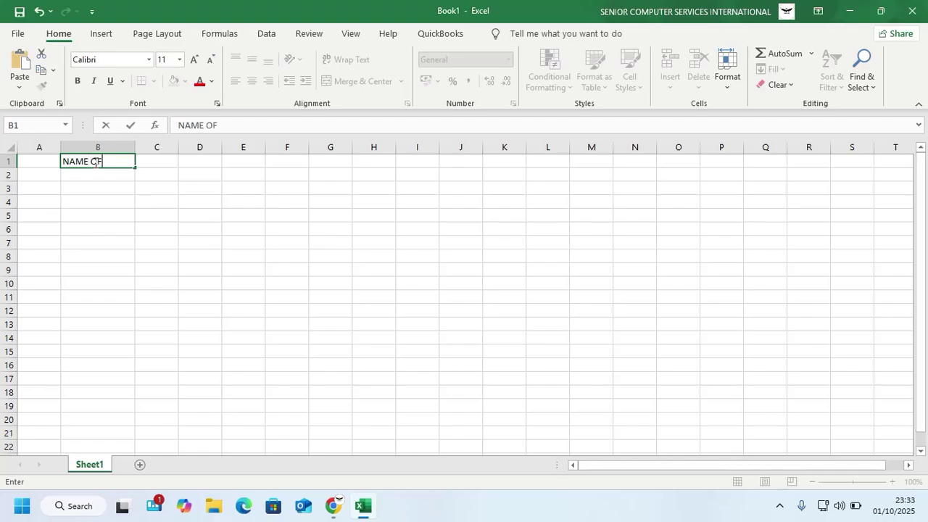
type(" ITEM")
left_click(162, 161)
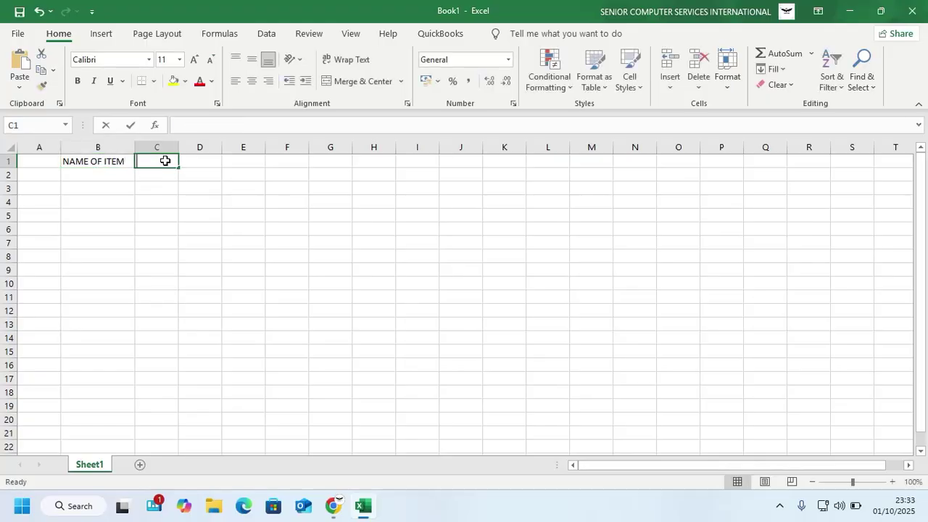
double_click(166, 162)
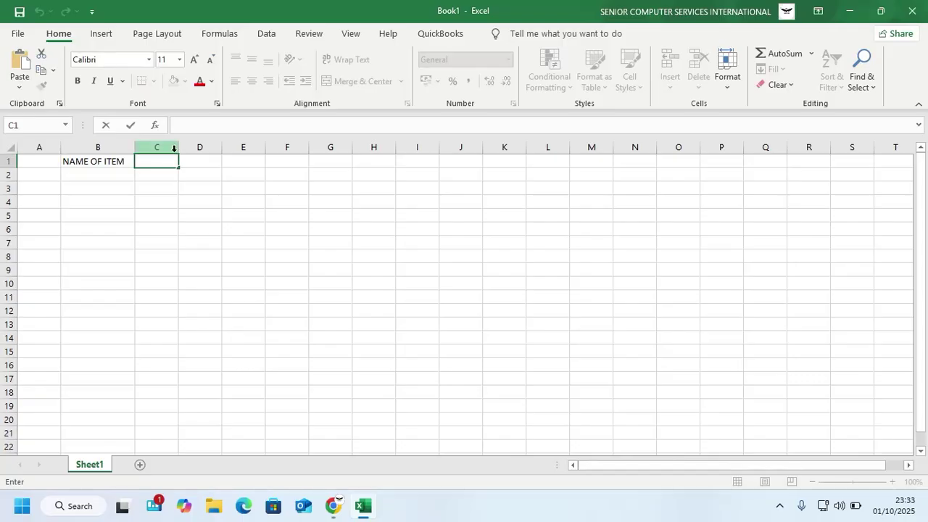
Step: Enter the heading NO in cell A1
left_click(34, 160)
double_click(34, 160)
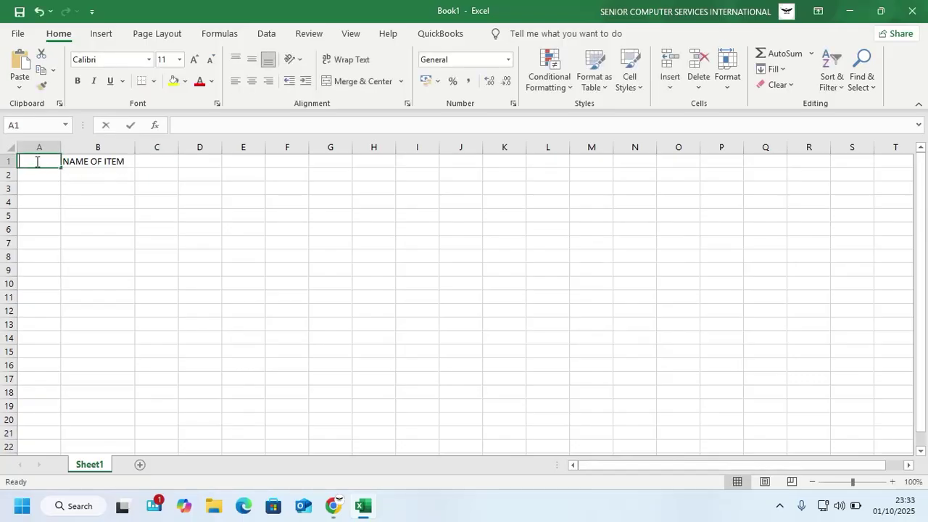
type("NO")
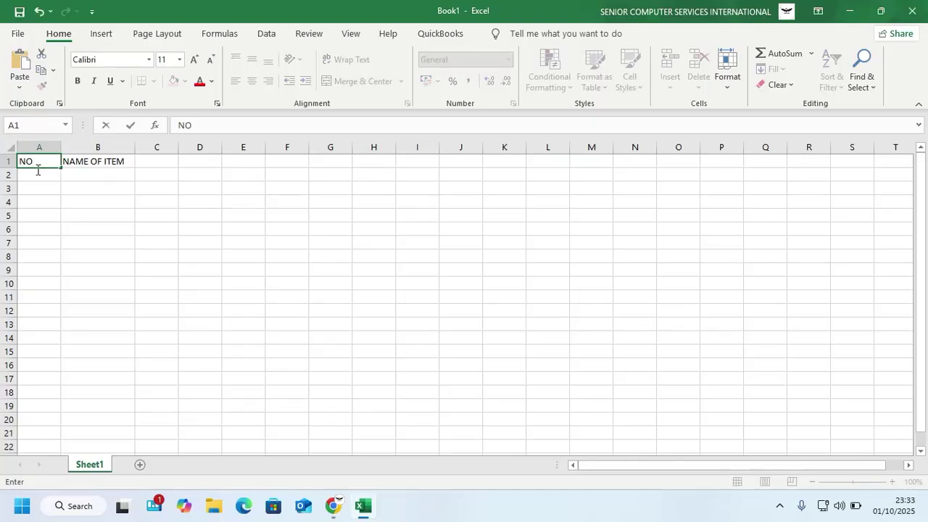
Step: Number the item rows 1 to 5 in cells A2 through A6
left_click(35, 179)
type("1")
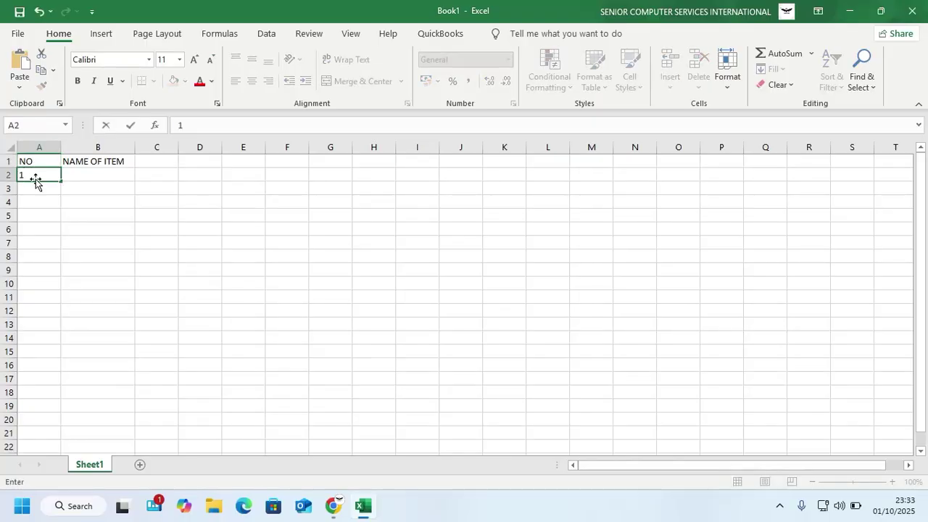
key("Return")
type("2")
key("Return")
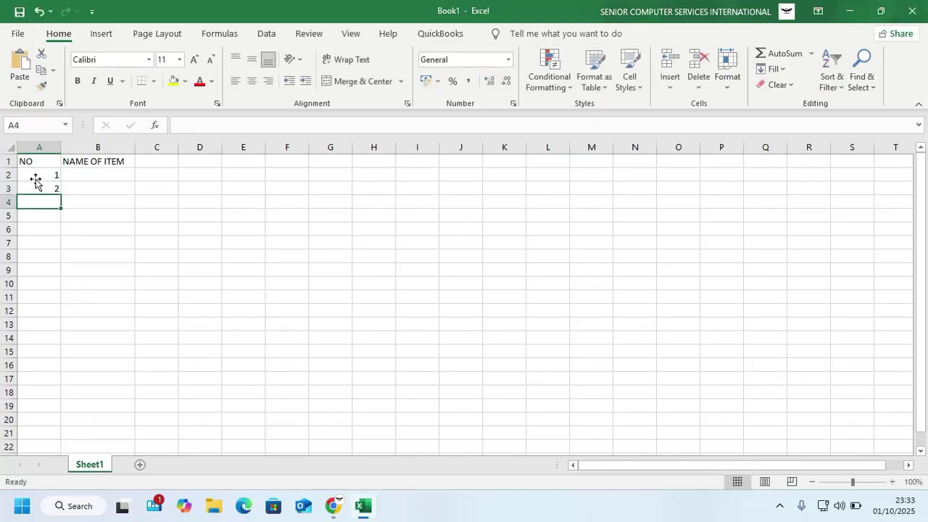
type("3")
key("Return")
type("4")
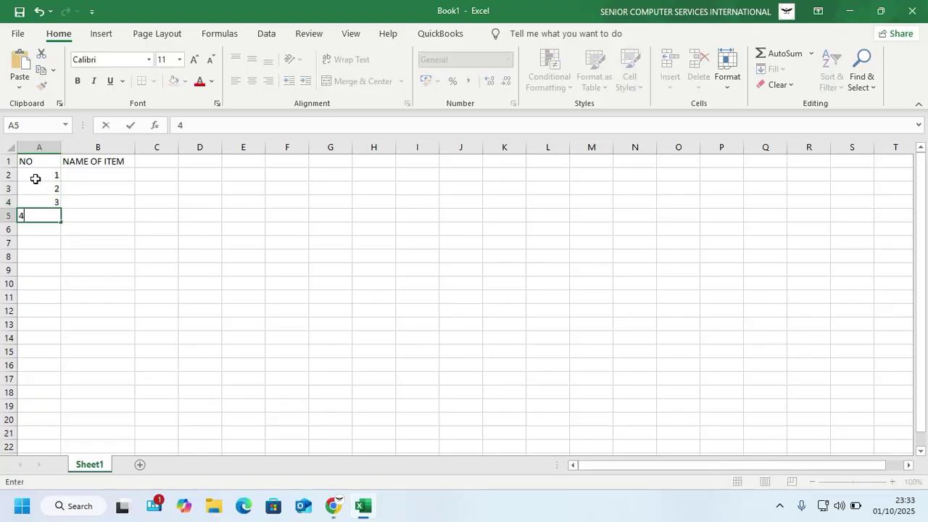
key("Return")
type("5")
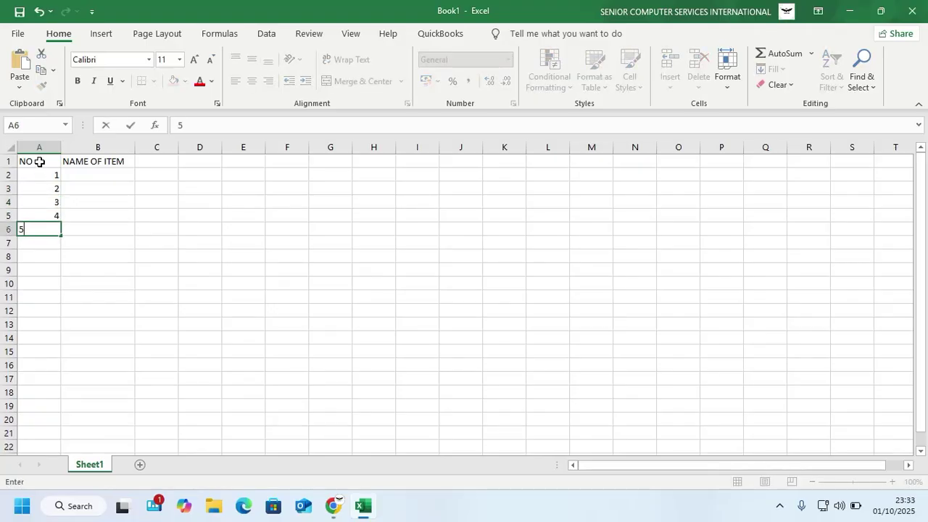
left_click(40, 161)
Step: Try centre and left alignment on cells A1 to A7, and settle on right alignment
left_click_drag(42, 243, 41, 158)
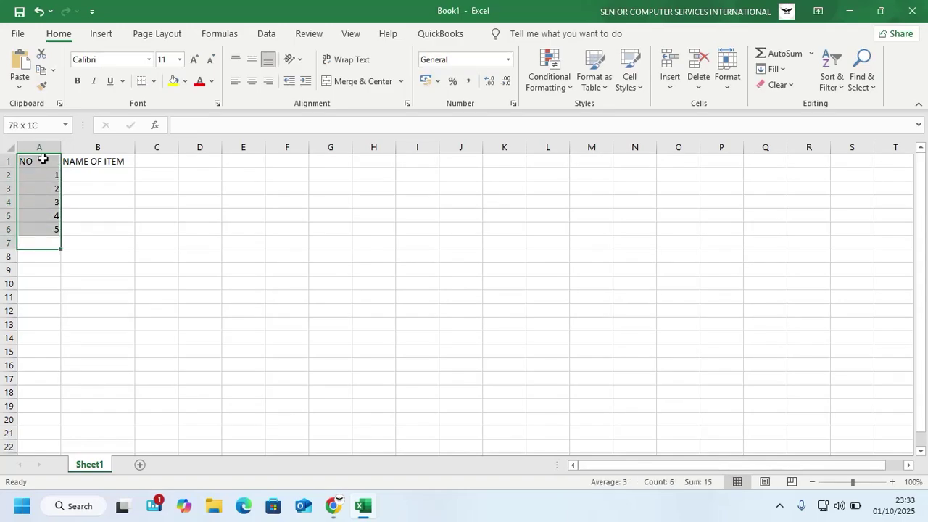
left_click(252, 81)
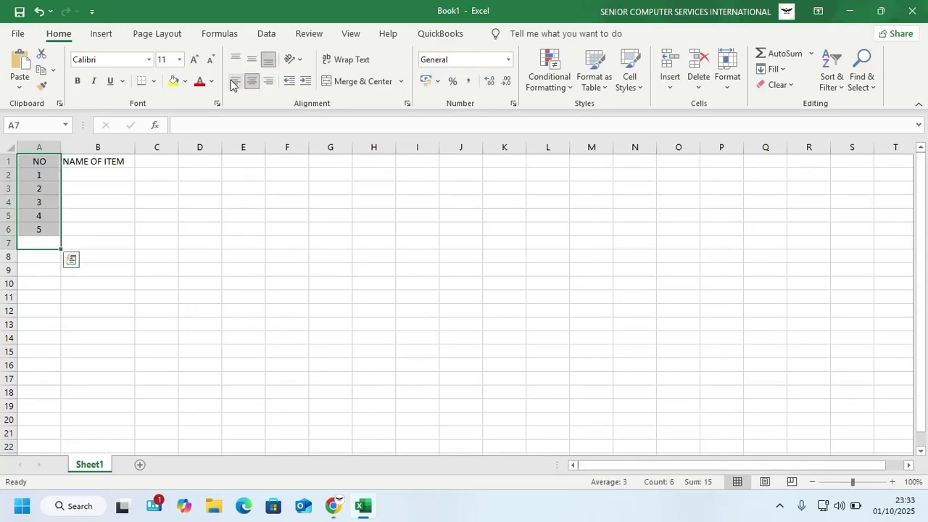
left_click(236, 80)
left_click(263, 85)
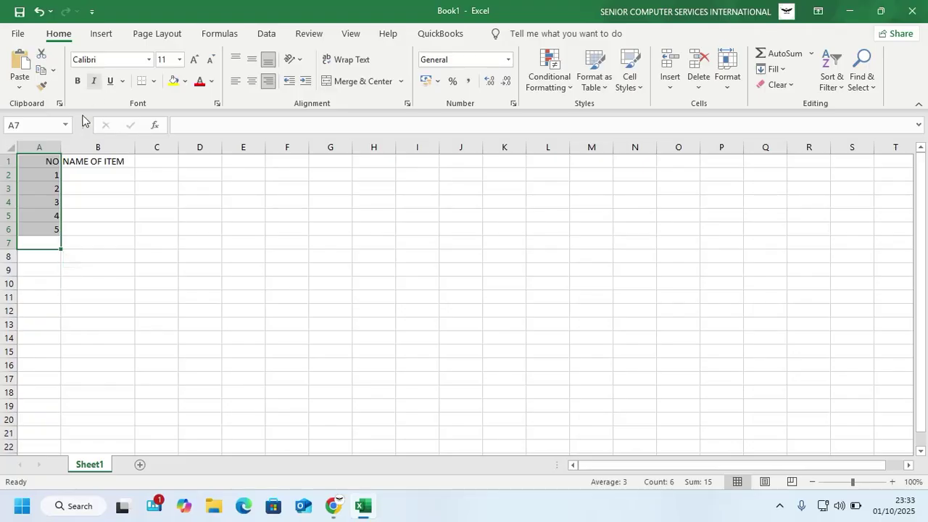
Step: Format the headings in row 1 as bold, italic and underlined
left_click(81, 163)
left_click(19, 160)
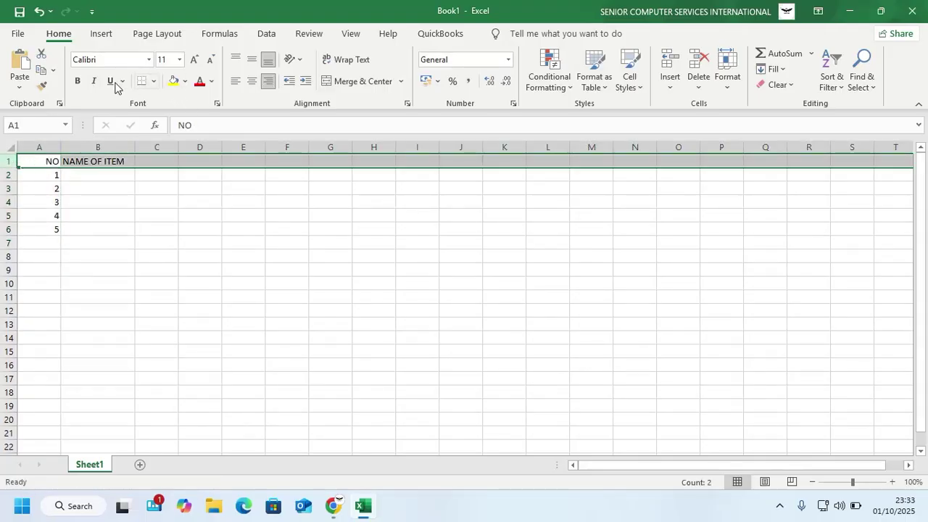
left_click(78, 81)
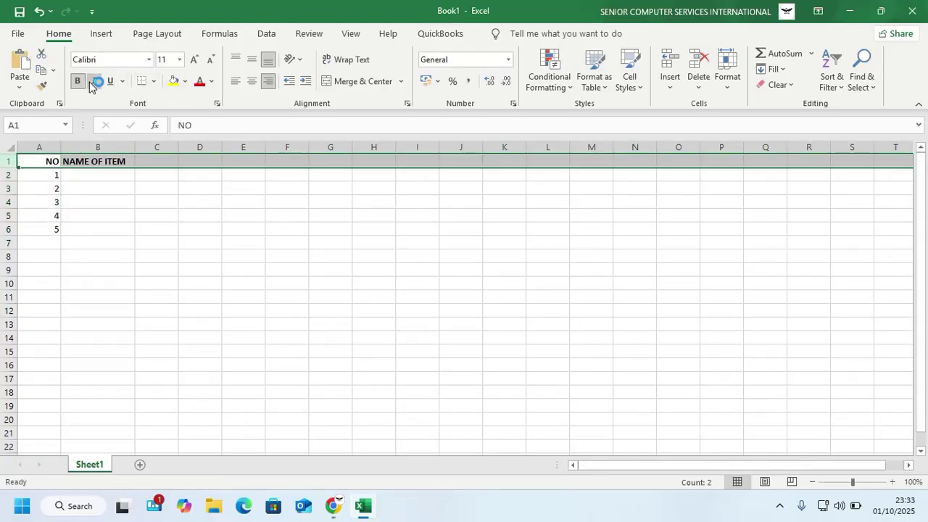
left_click(93, 82)
left_click(108, 80)
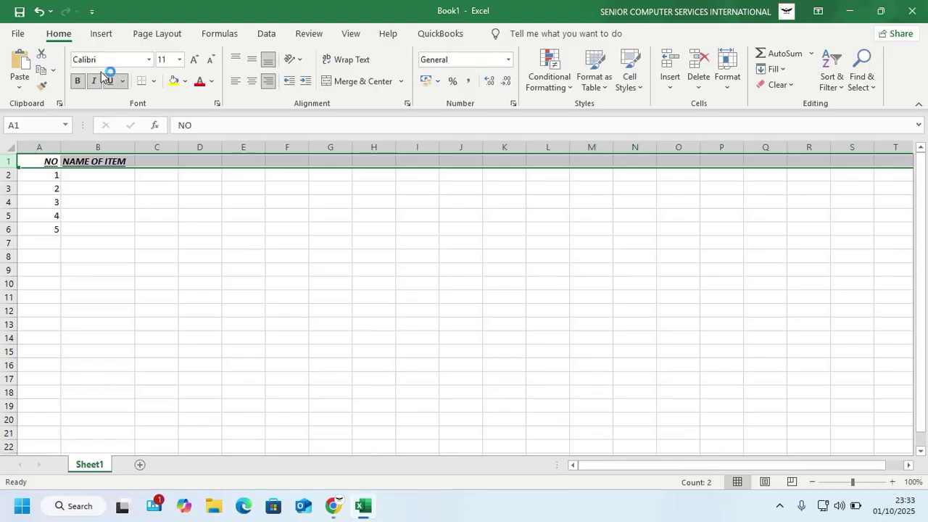
left_click(110, 161)
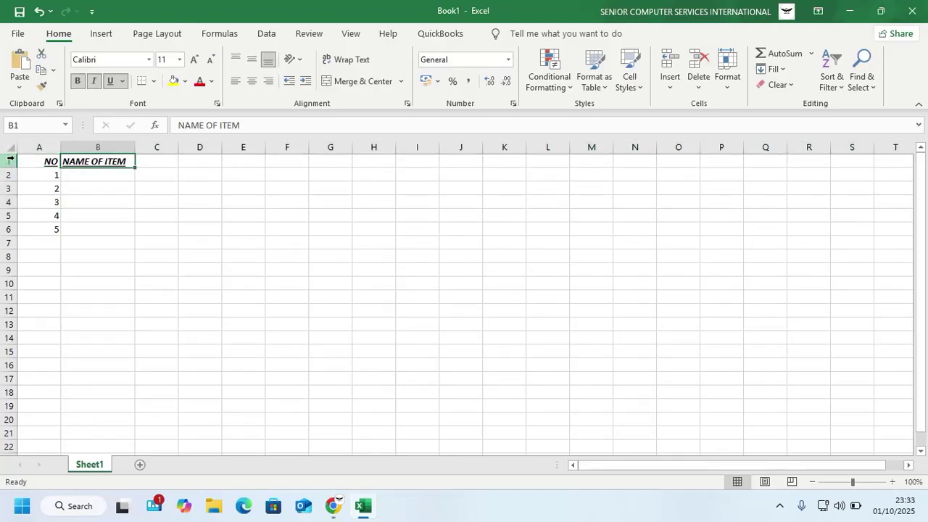
Step: Remove the italic and underline formatting from the headings in row 1, keeping them bold
left_click(9, 160)
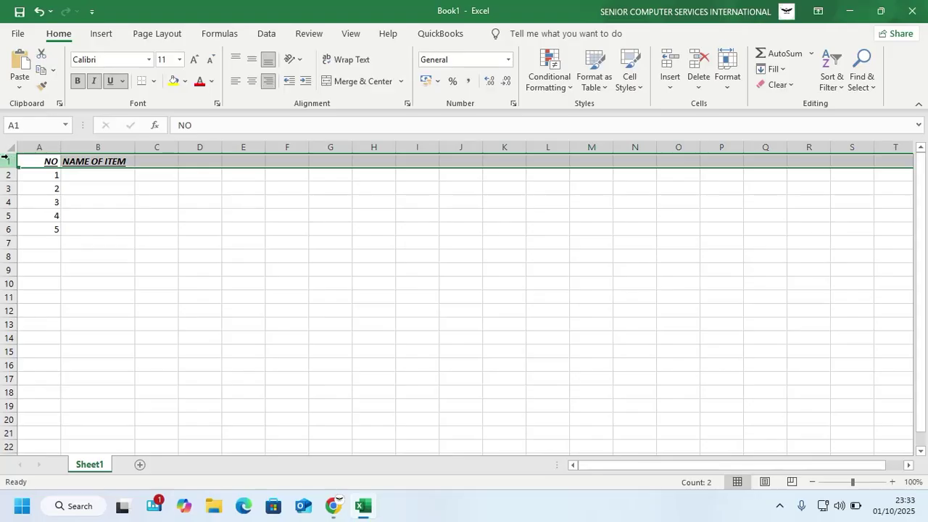
left_click(94, 81)
left_click(110, 80)
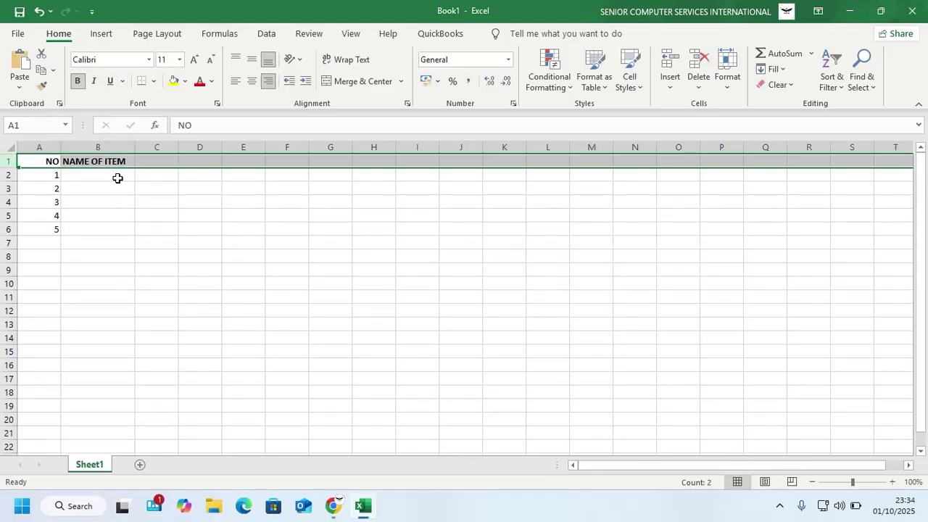
left_click(154, 231)
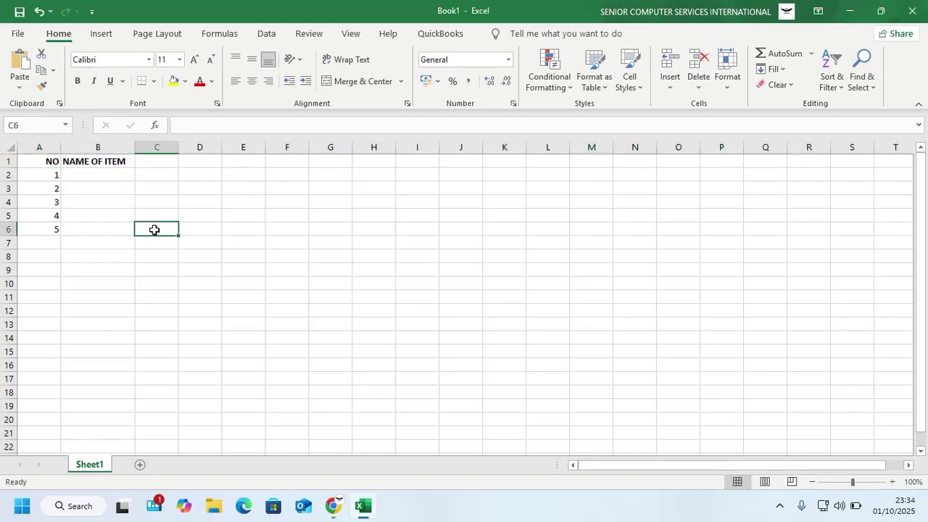
Step: Try a red font colour on the NAME OF ITEM heading, with yellow, red and light blue fills in turn
left_click(84, 164)
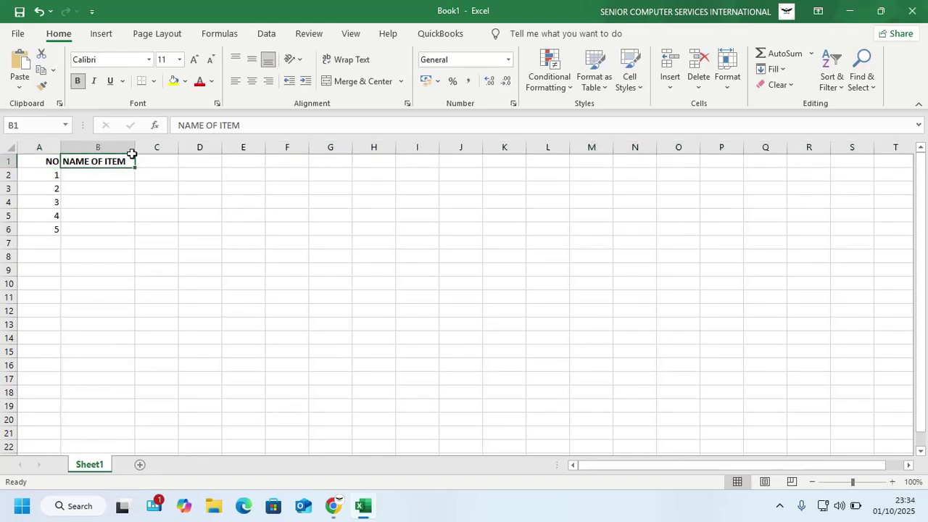
left_click(200, 83)
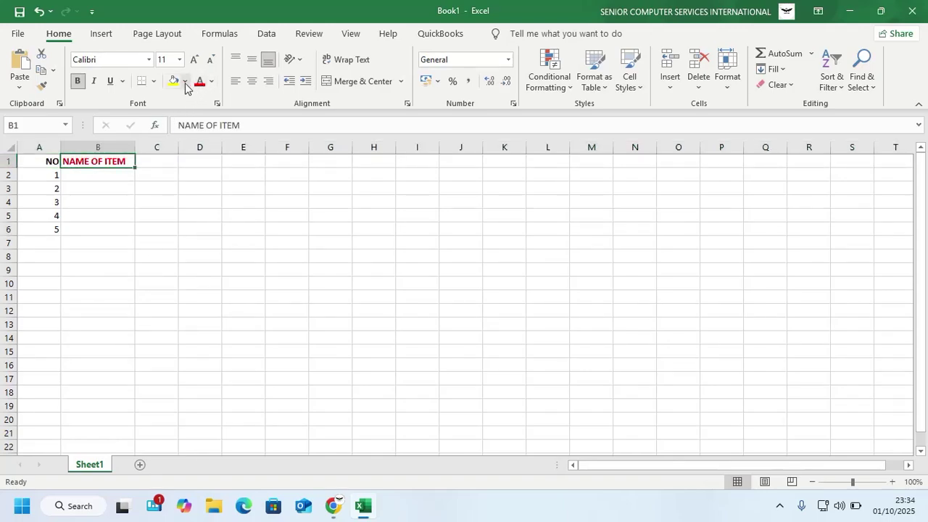
left_click(175, 83)
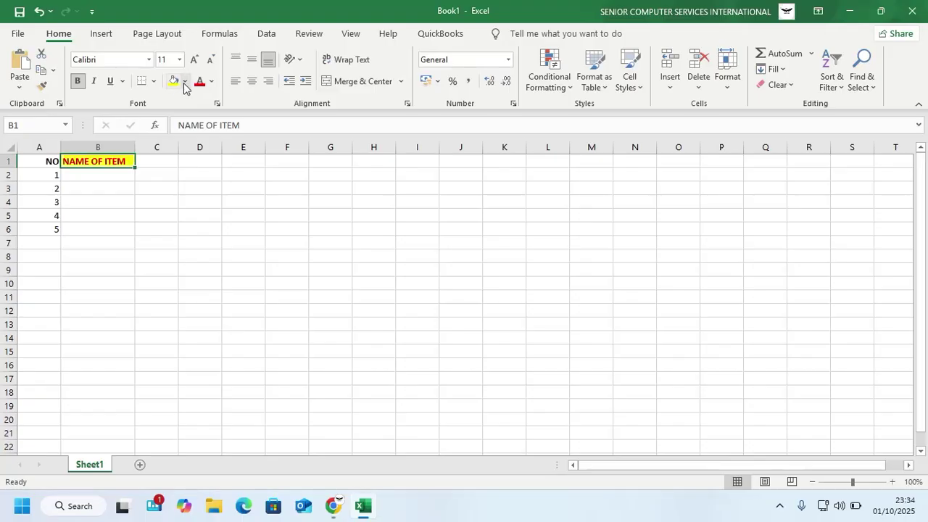
left_click(185, 81)
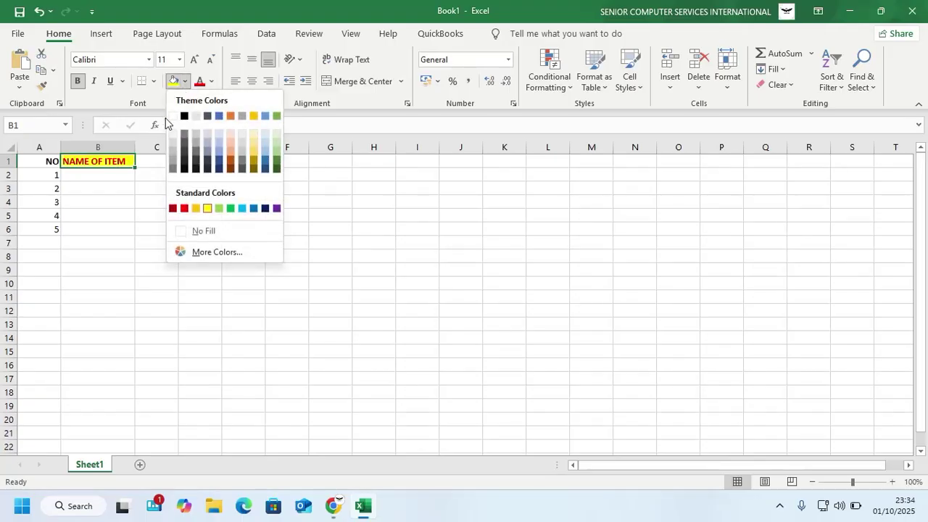
left_click(183, 209)
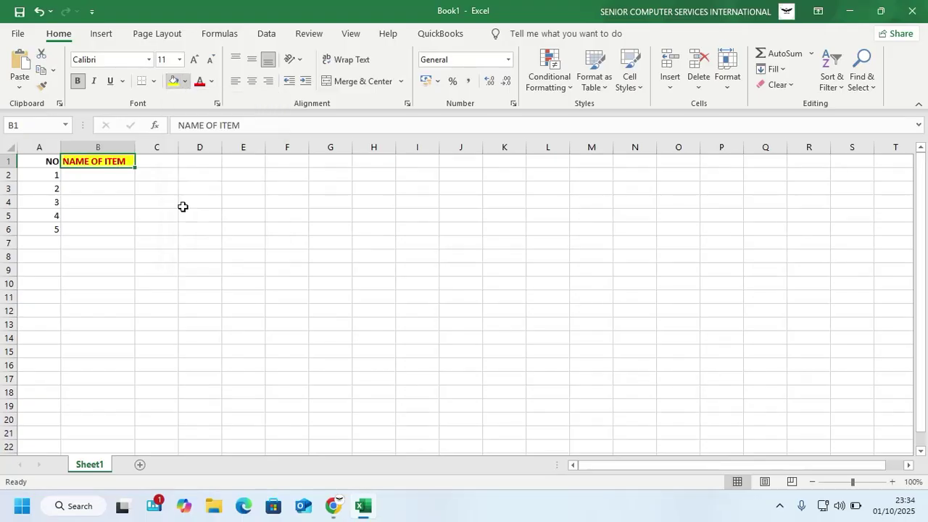
left_click(184, 81)
left_click(242, 209)
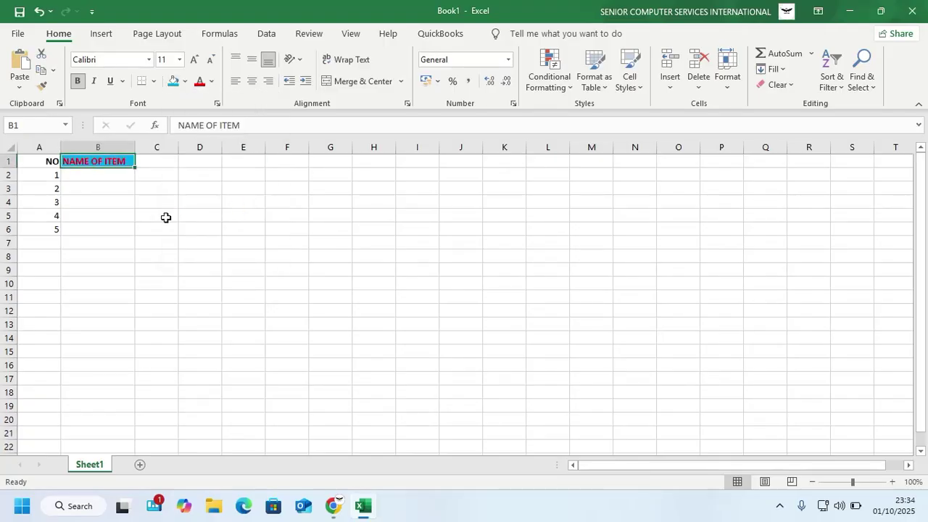
Step: Undo the fill and font colour changes on the NAME OF ITEM heading
key("ctrl+z")
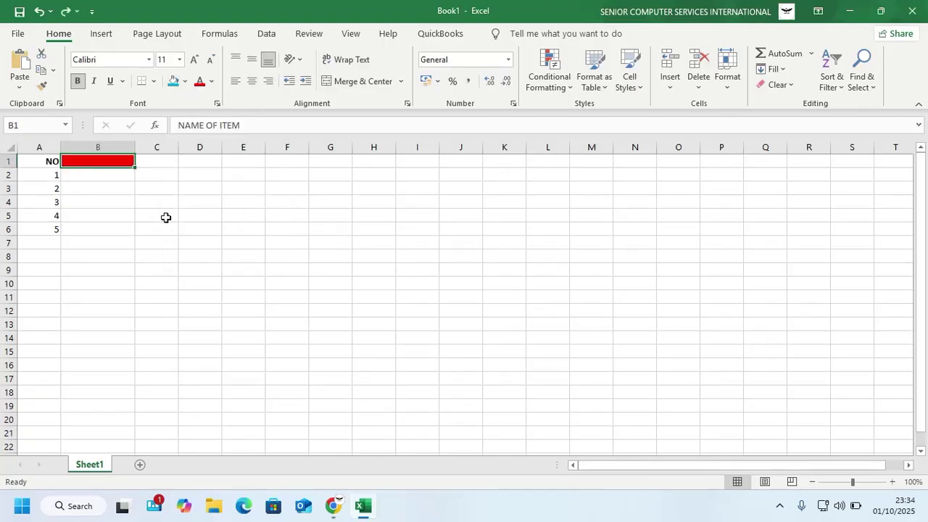
key("ctrl+z")
key("ctrl+z")
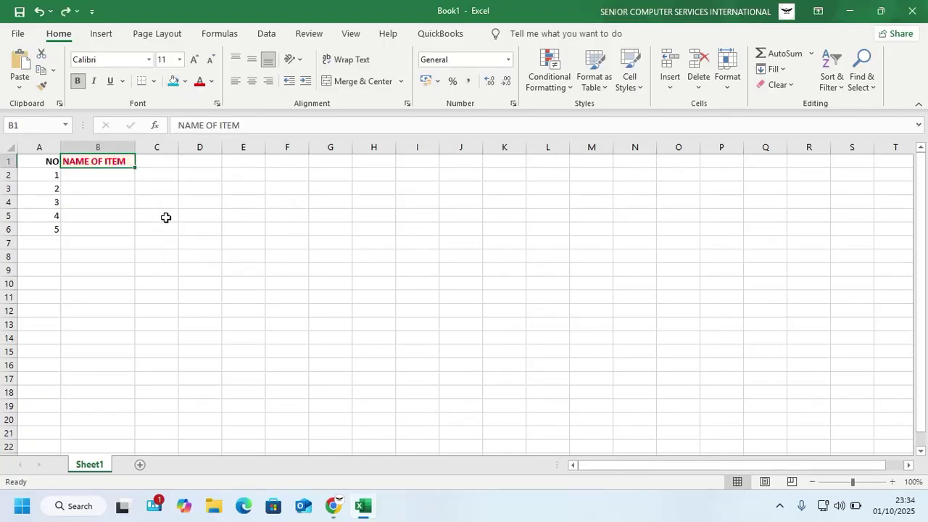
key("ctrl+z")
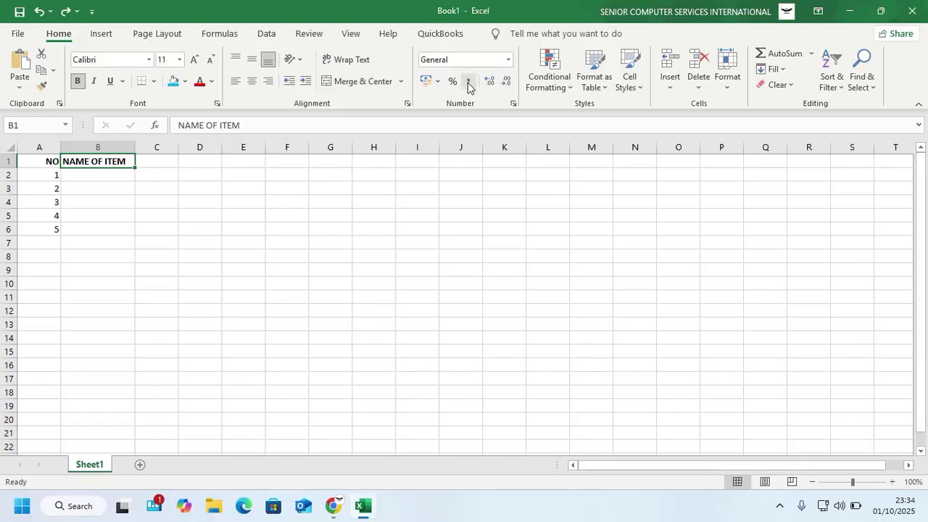
Step: Apply the Currency number format to cell B1 and look through the other available number formats
left_click(508, 61)
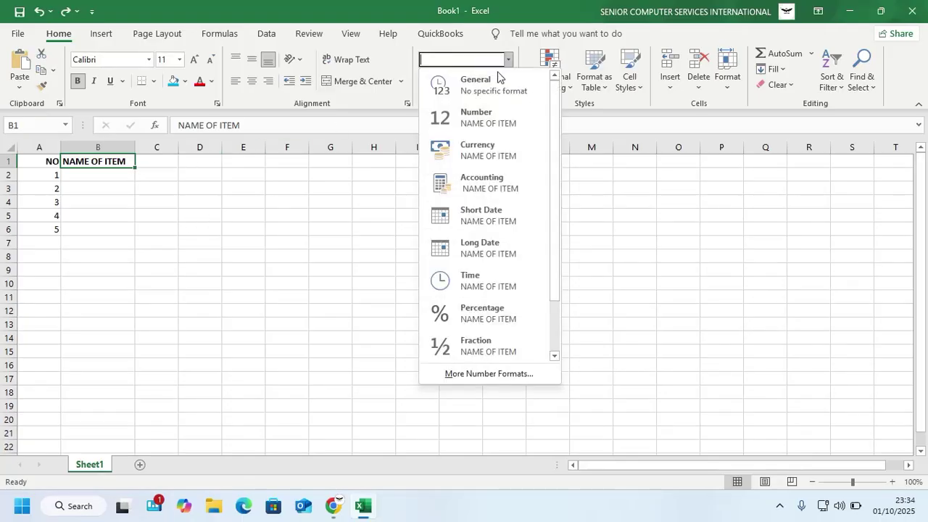
left_click(467, 153)
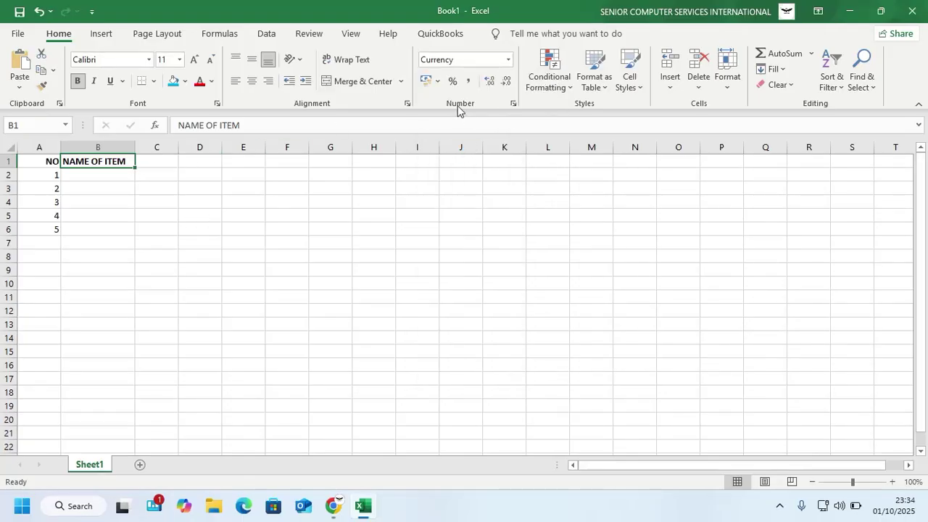
left_click(510, 63)
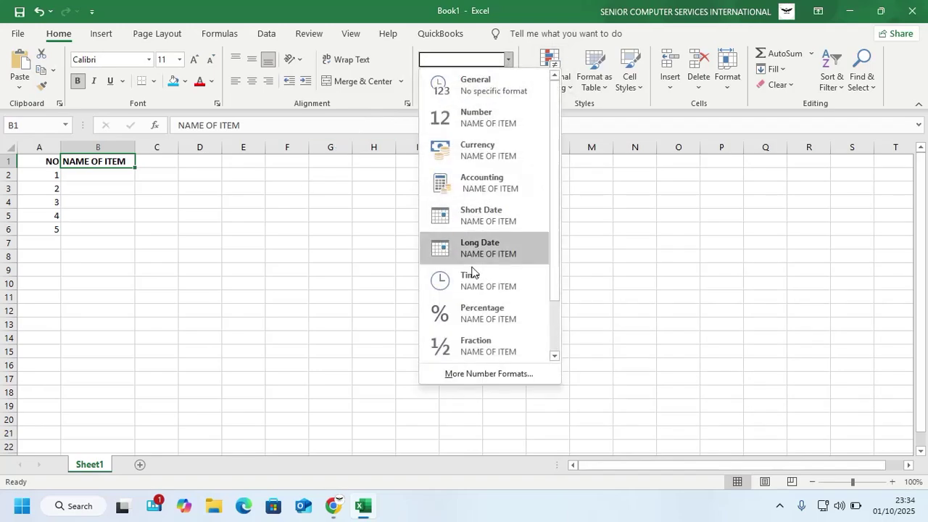
left_click(150, 195)
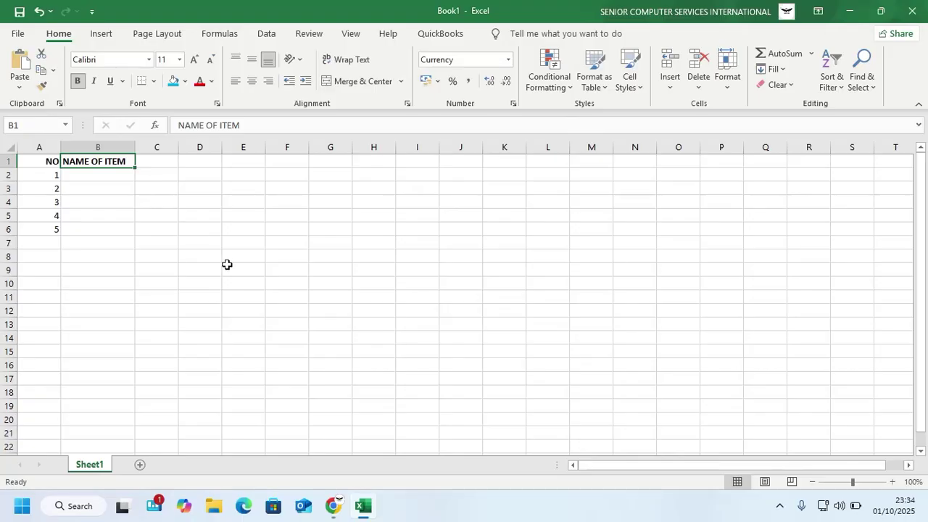
Step: Enter the item names BROOM, CUP, PEN, BOOK and PENCIL in cells B2 through B6
left_click(125, 187)
left_click(116, 174)
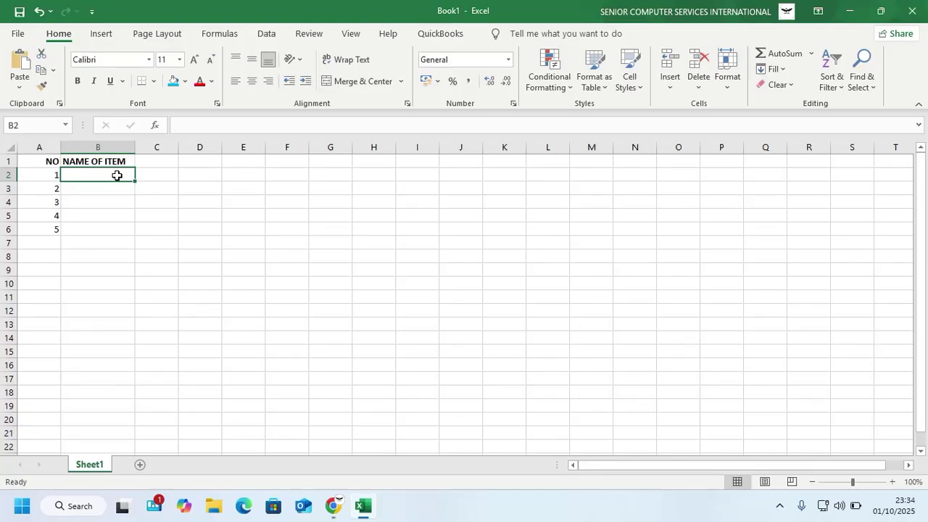
type("BROOM")
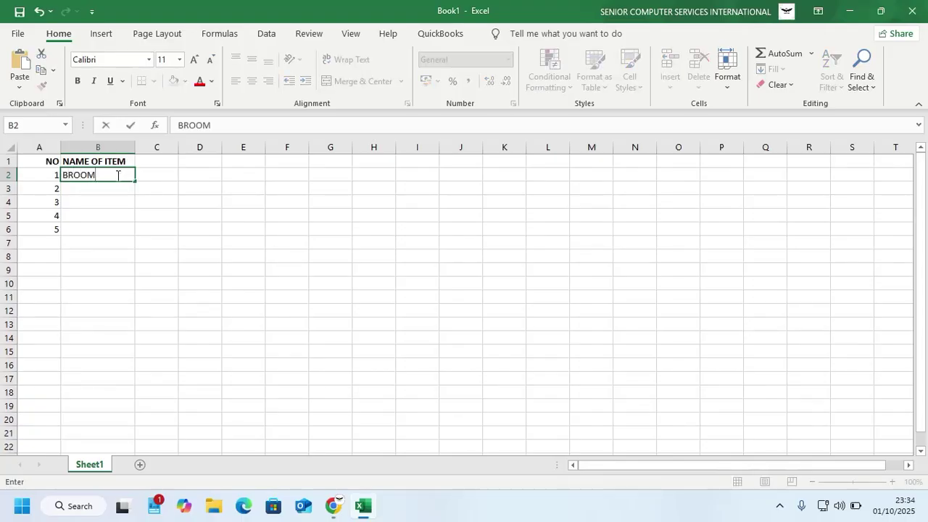
key("Return")
type("C")
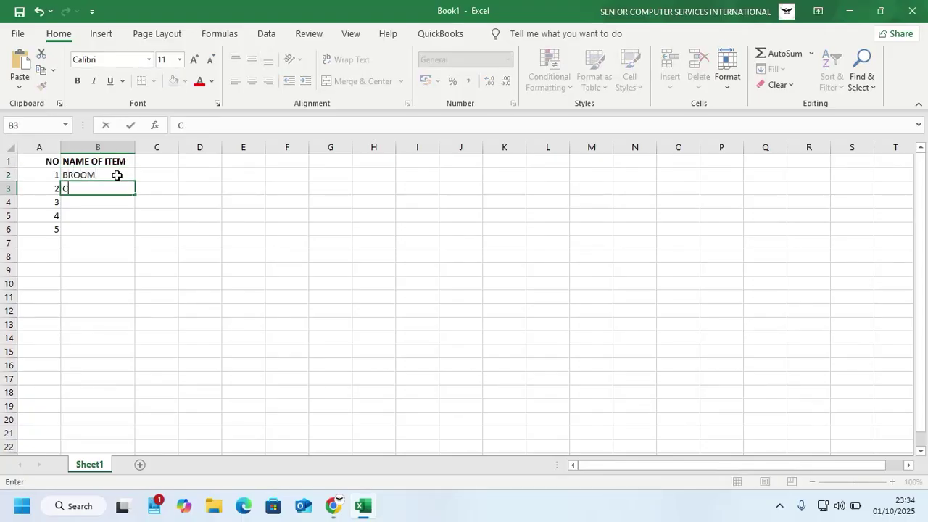
type("UP")
key("Return")
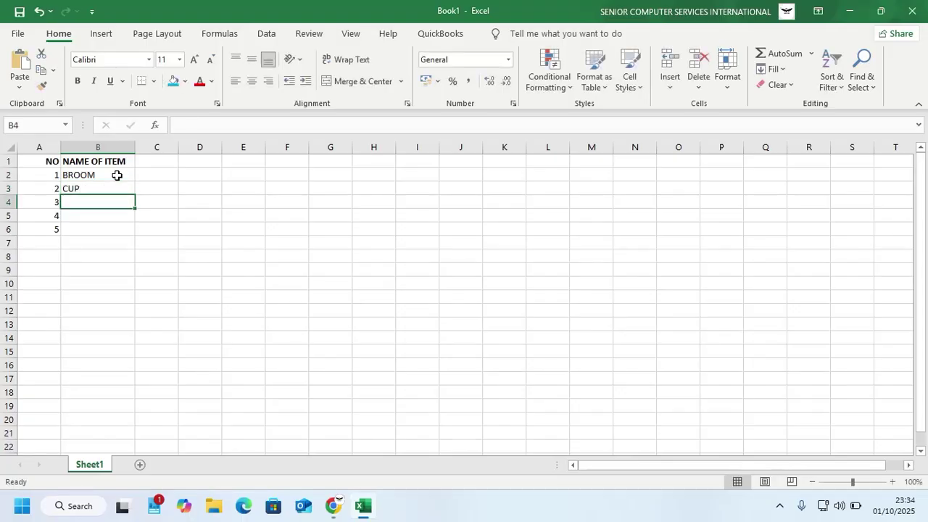
type("PEN")
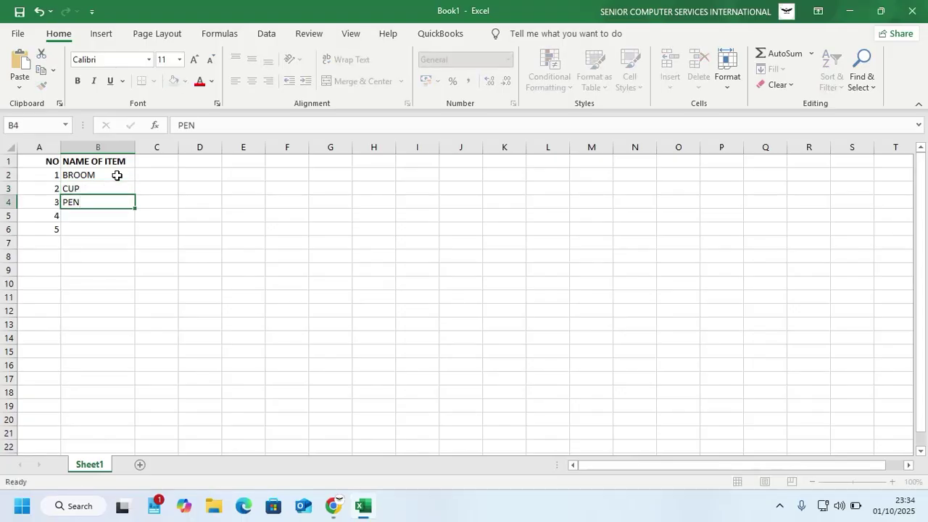
key("Return")
type("BOOK")
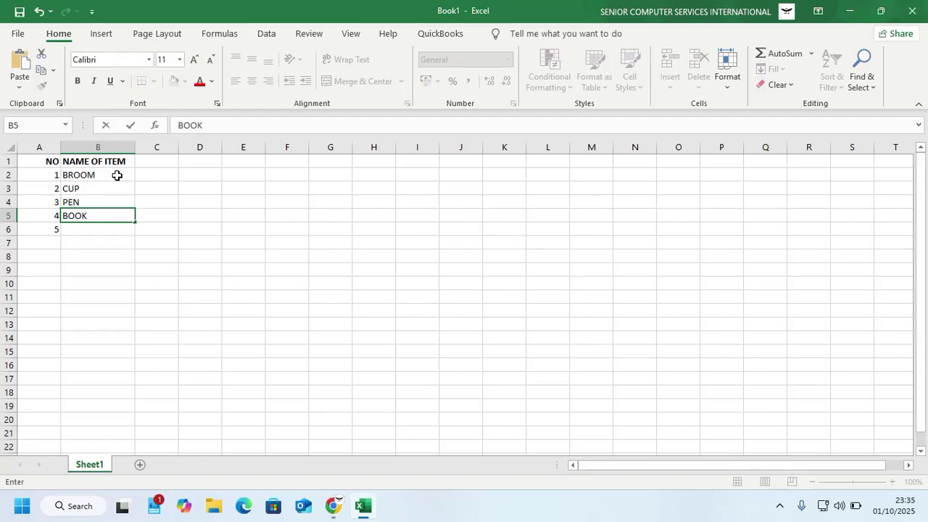
key("Return")
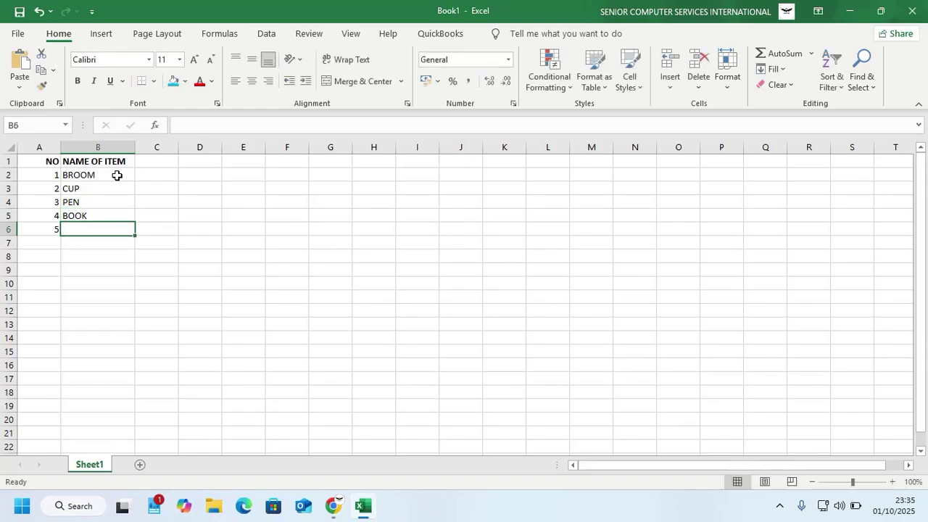
type("PEN")
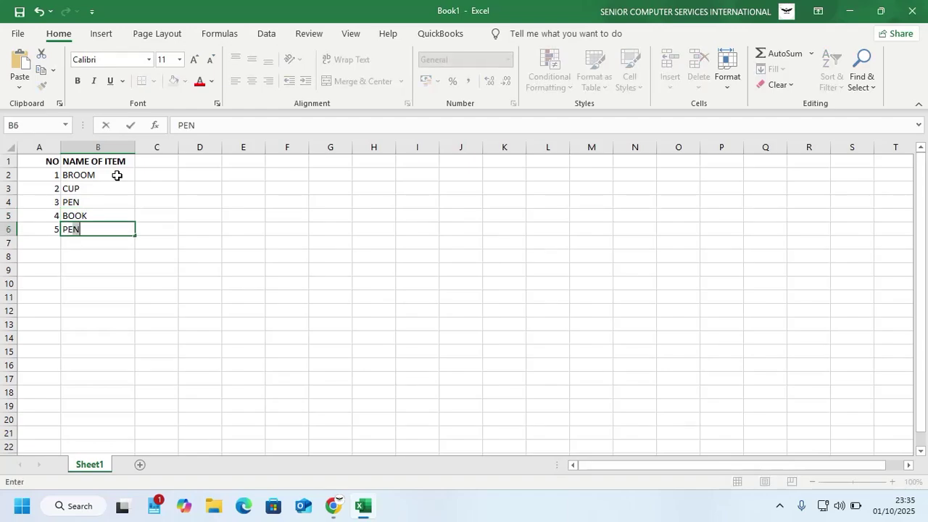
type("CIL")
Step: Enter the heading FIRST TERM in cell C1 and widen column C to fit it
left_click(172, 161)
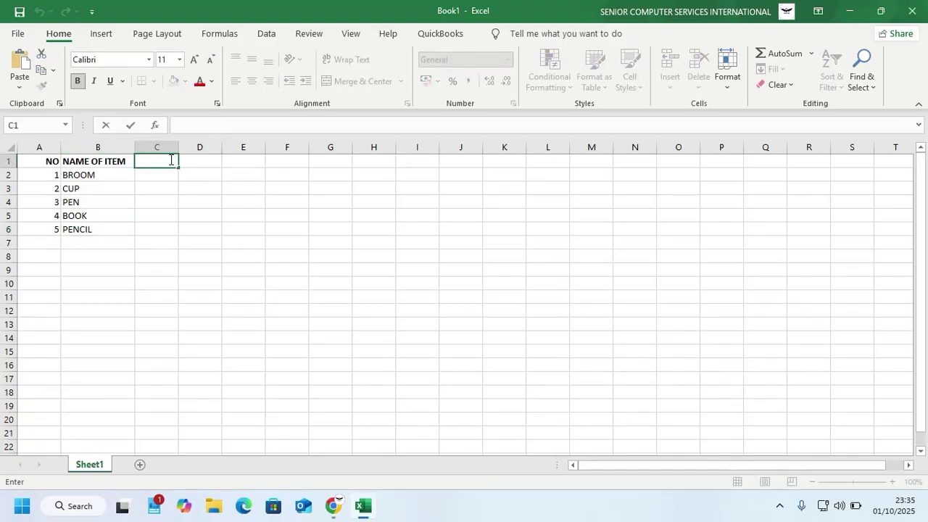
type("FIRST TERM")
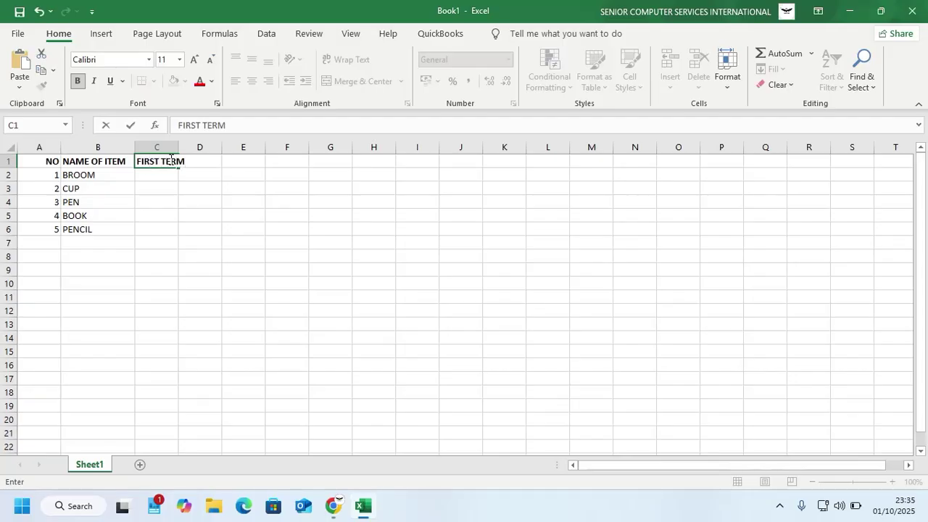
left_click(199, 148)
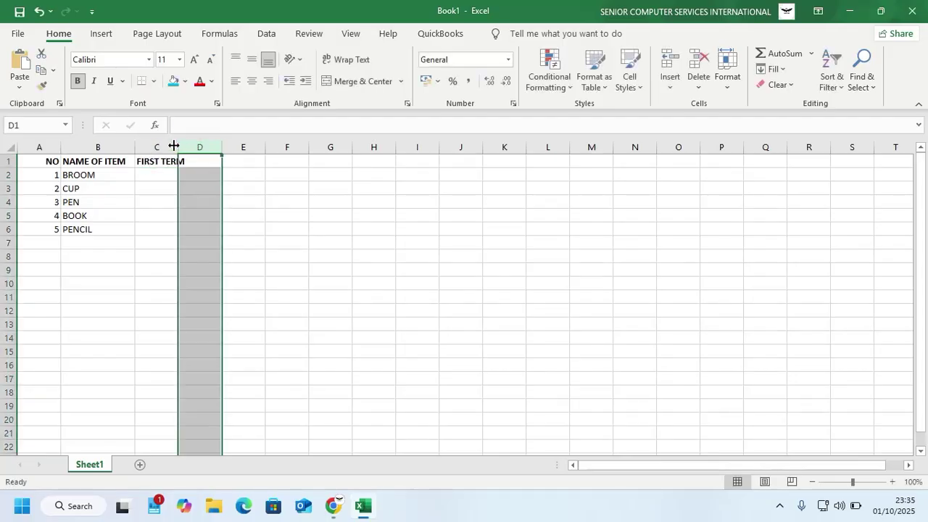
left_click_drag(179, 147, 208, 147)
Step: Enter the heading SECOND TEM in cell D1 and widen column D to fit it
double_click(234, 160)
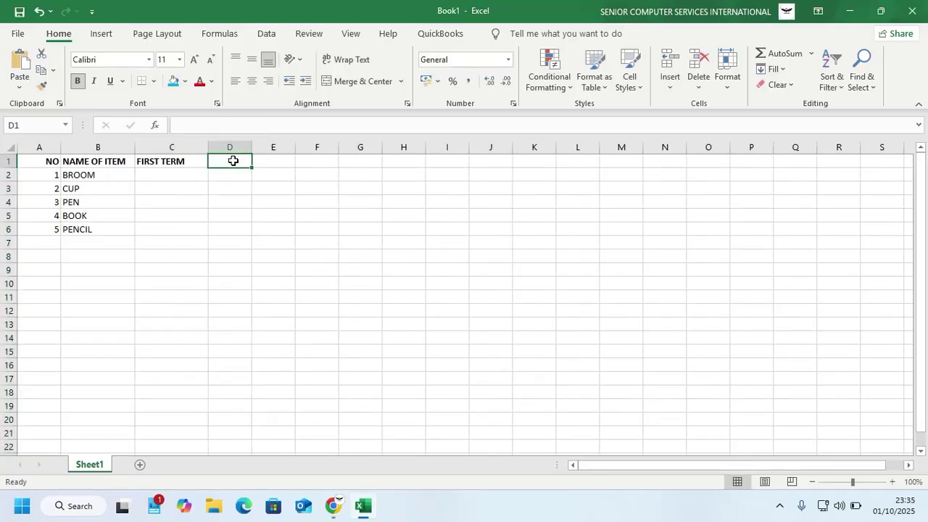
left_click(270, 147)
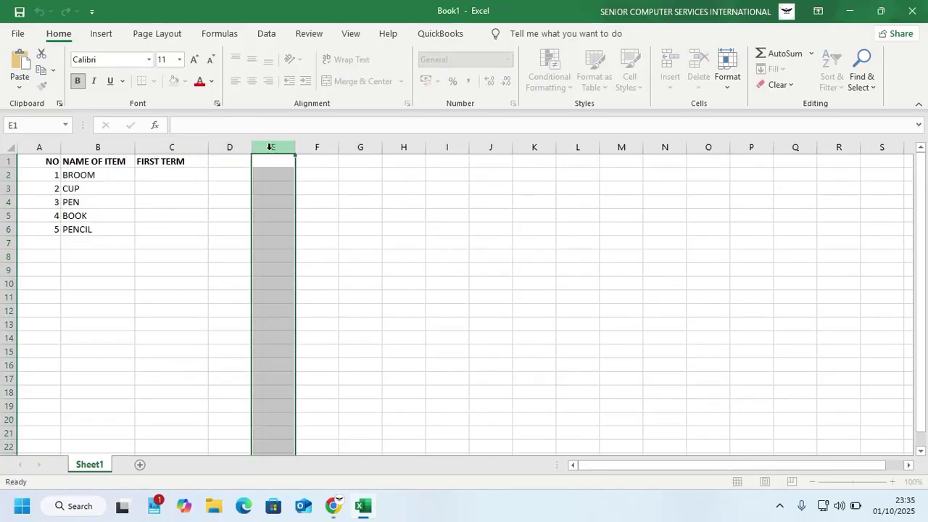
double_click(231, 160)
type("SEC")
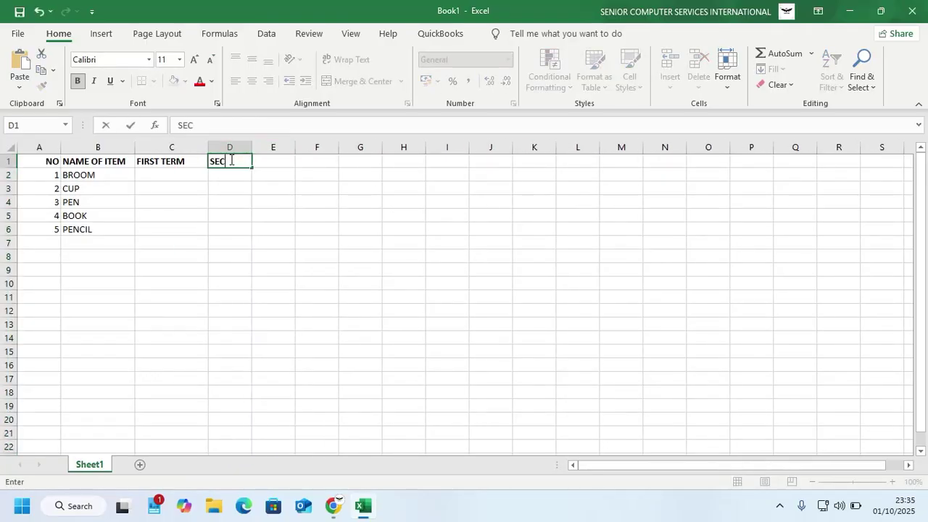
type("OND TERM")
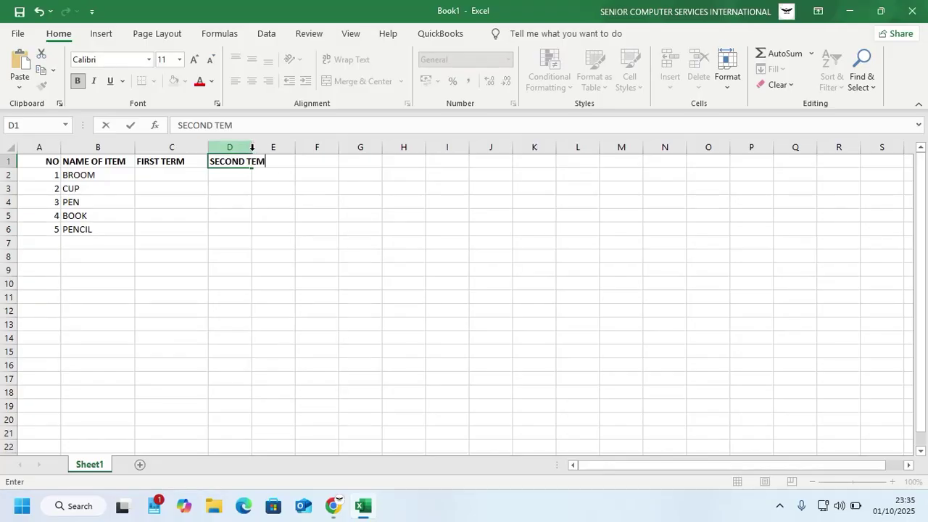
left_click(254, 148)
left_click_drag(252, 148, 293, 149)
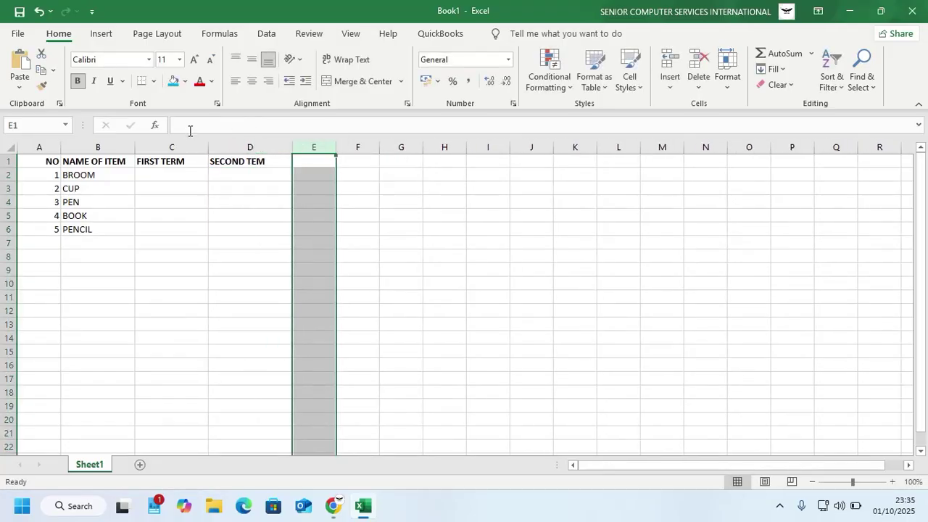
Step: Enter the first-term values 5, 8, 34, 9 and 3 in cells C2 through C6
left_click(171, 175)
type("5")
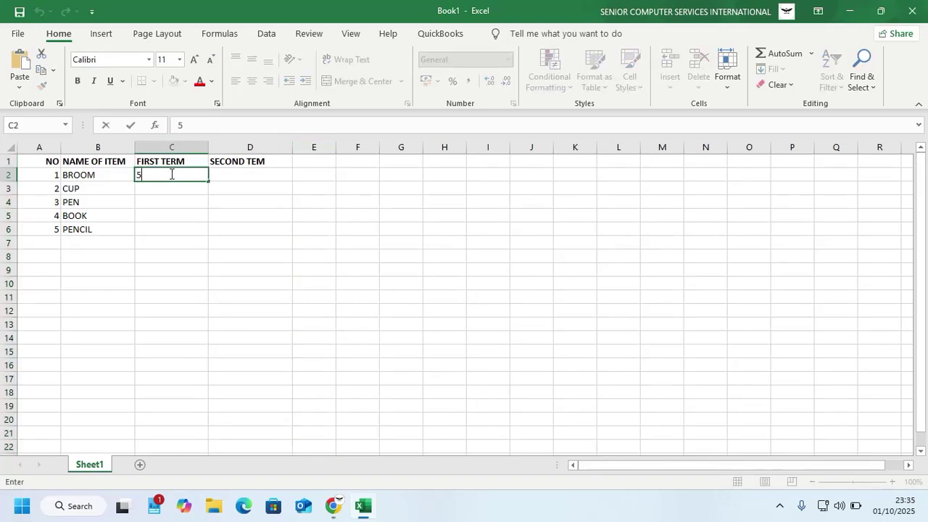
key("Return")
type("89")
key("BackSpace")
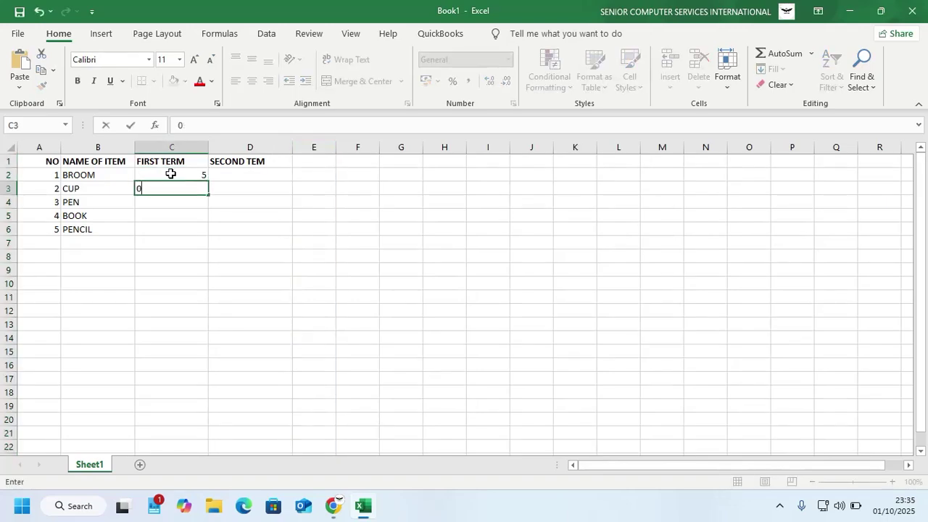
key("BackSpace")
type("7")
key("Escape")
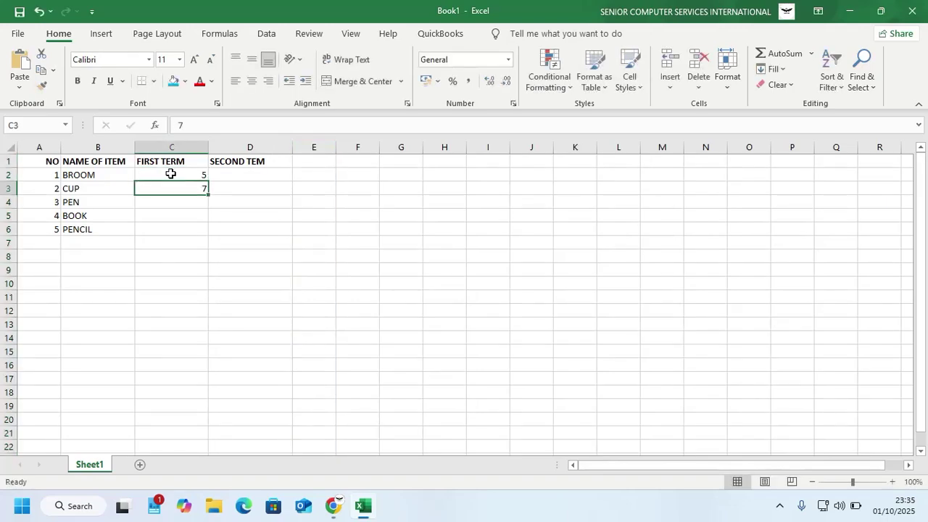
type("8")
left_click(171, 175)
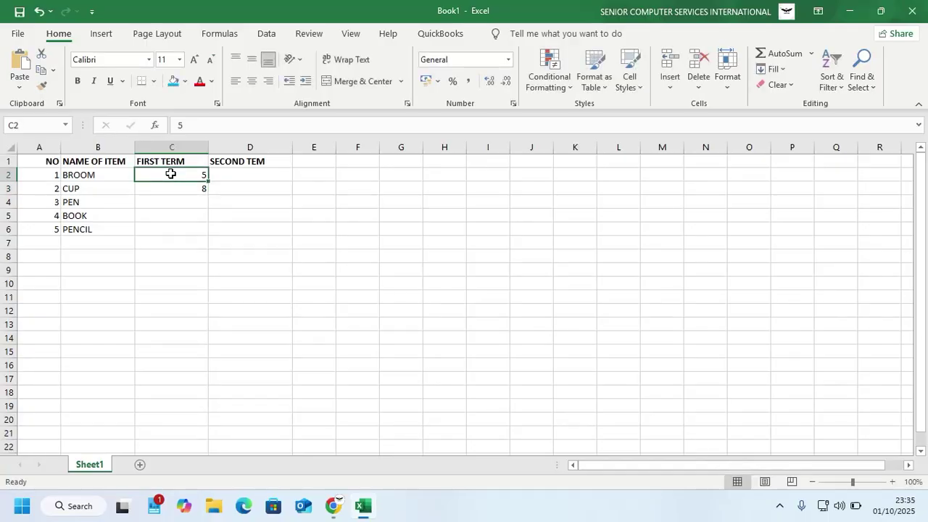
key("Down")
key("Down")
type("34")
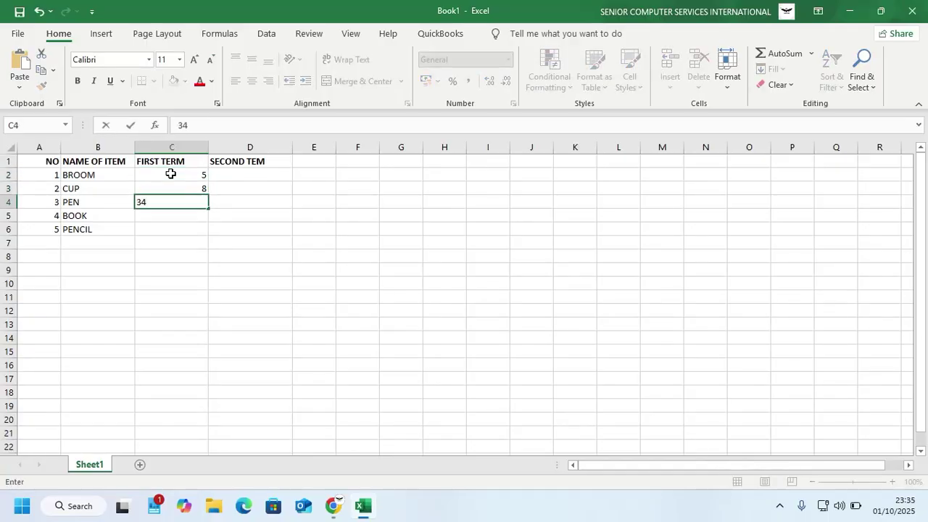
key("Return")
type("9")
key("Return")
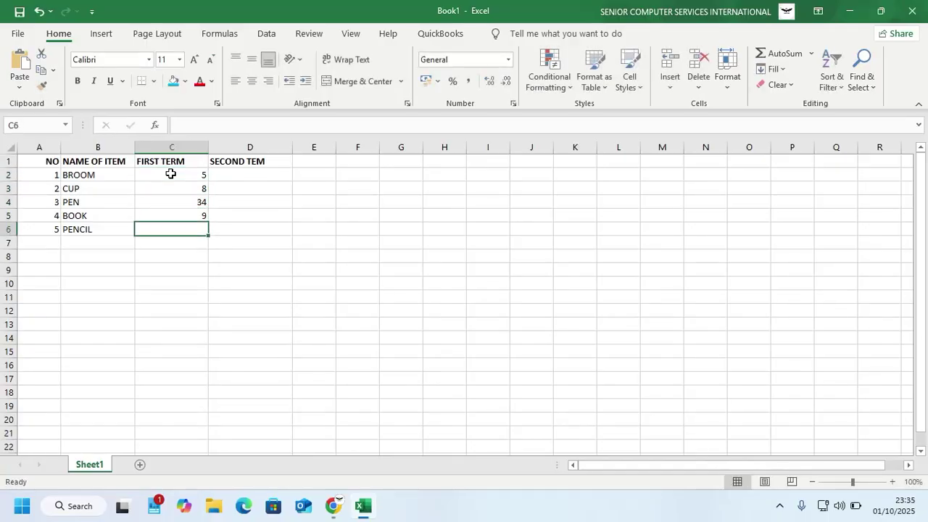
type("3")
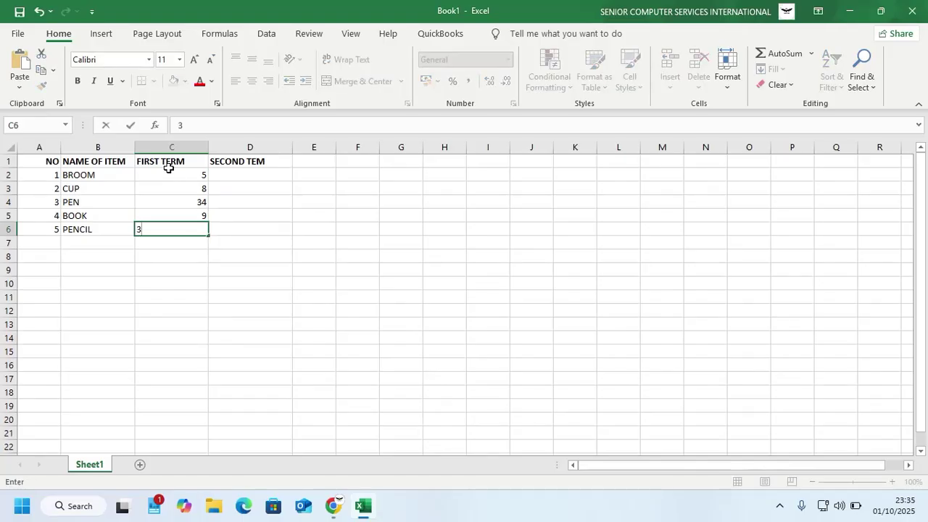
Step: Enter the second-term values 9, 78, 99, 9 and 5 in cells D2 through D6
left_click(230, 173)
type("9")
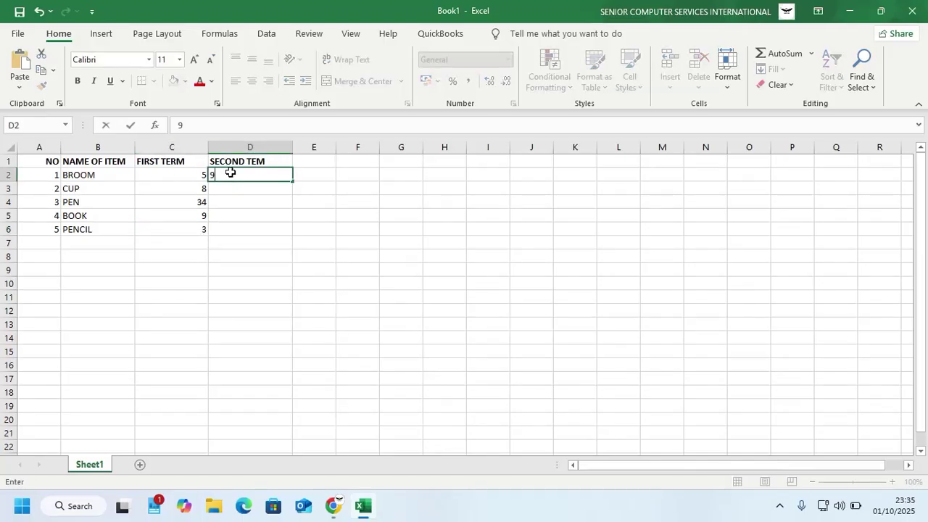
key("Return")
type("78")
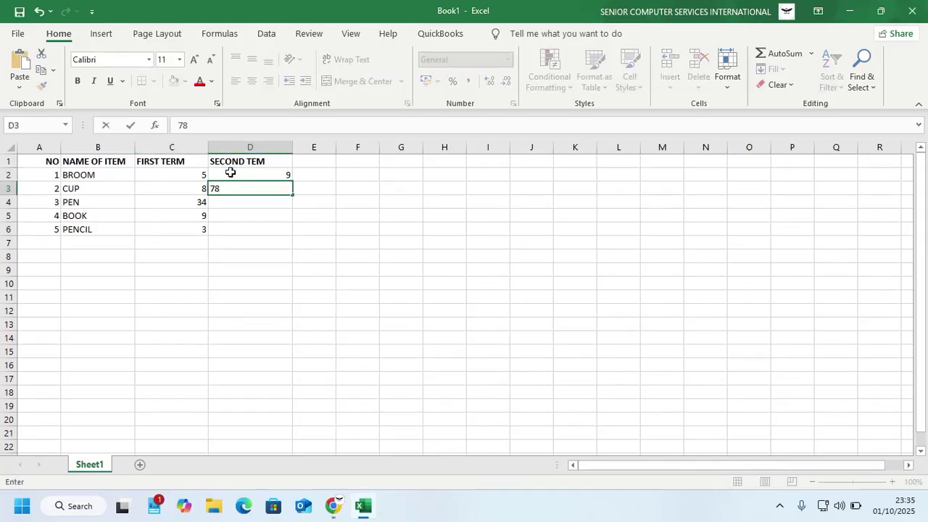
key("Return")
type("99")
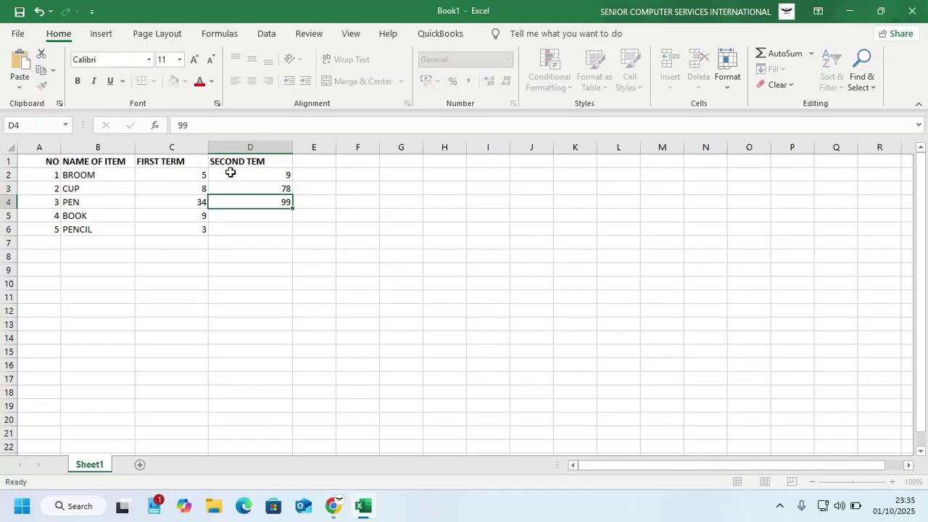
key("ctrl+Return")
key("Down")
key("Down")
key("Up")
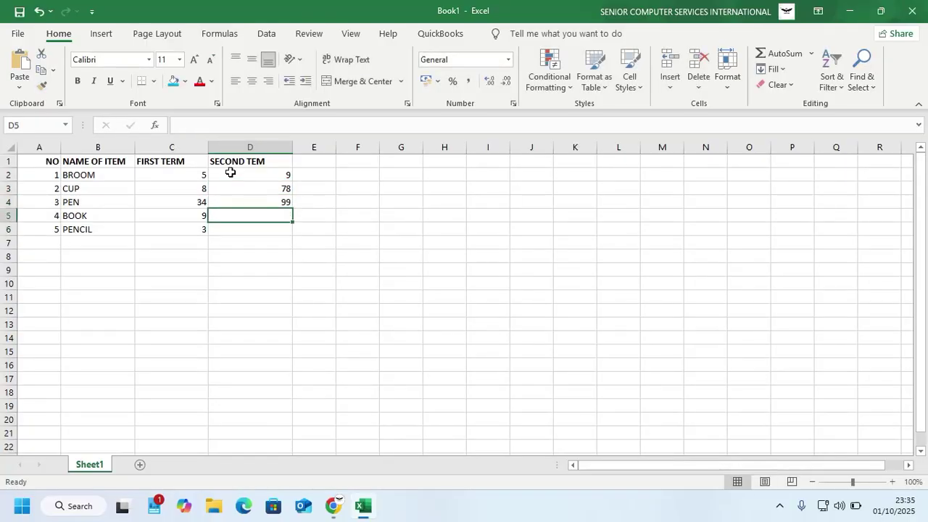
type("9")
key("Return")
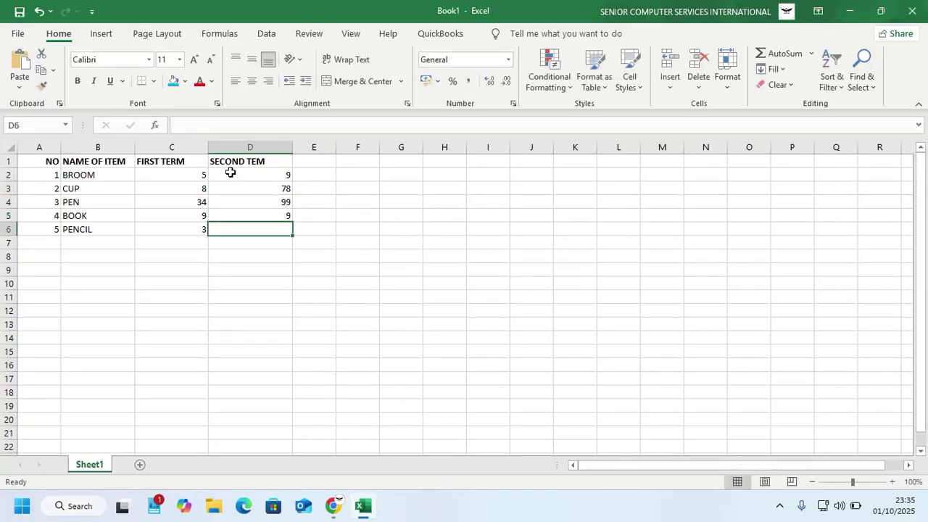
type("5")
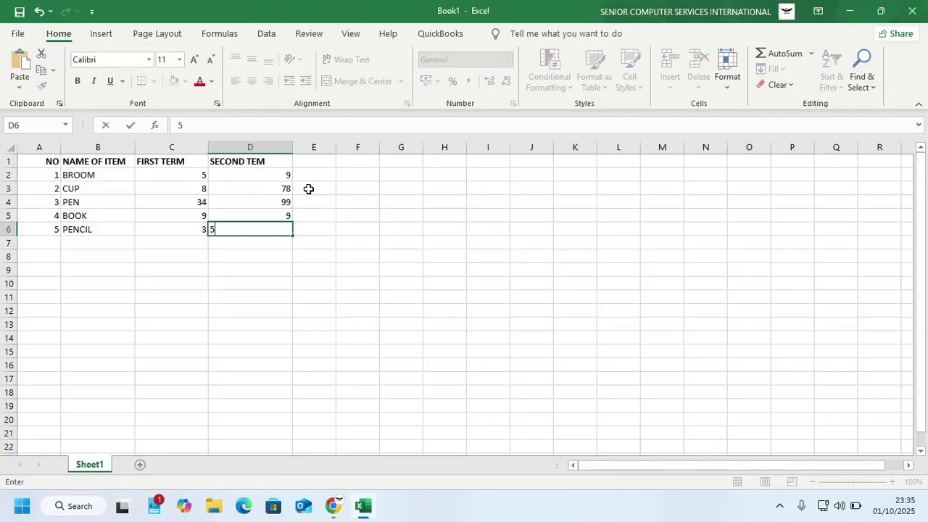
left_click(308, 188)
Step: Enter the heading TOTAL in cell E1
left_click(326, 165)
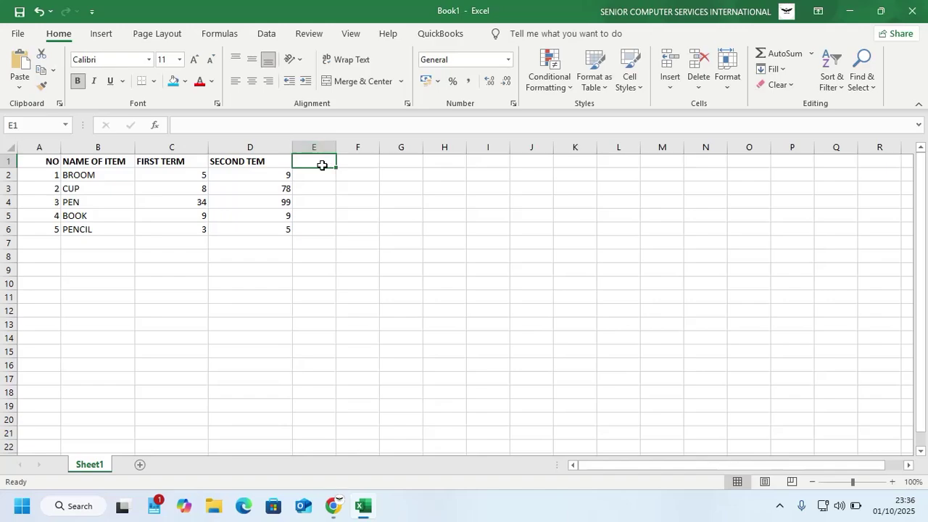
double_click(323, 160)
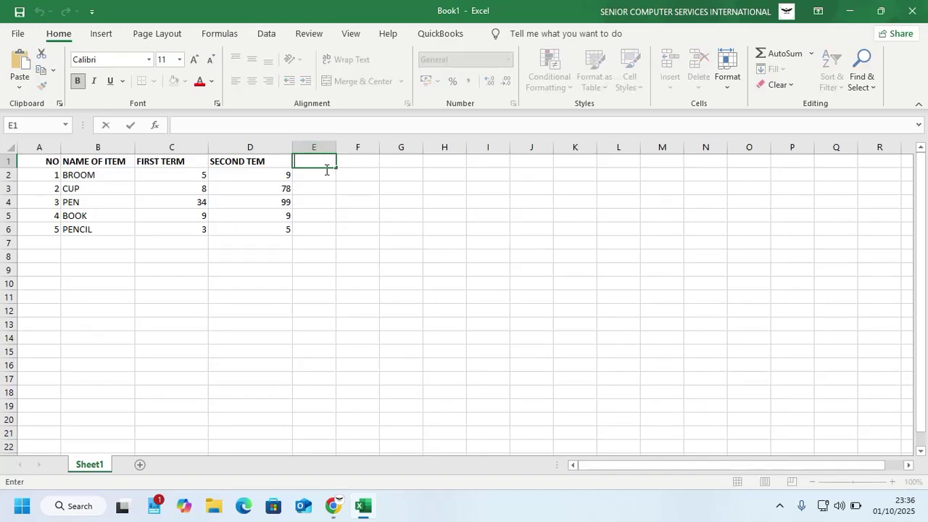
type("TOTAL")
Step: Enter the formula =C2+D2 in cell E2 to add the broom's first-term and second-term values
double_click(324, 174)
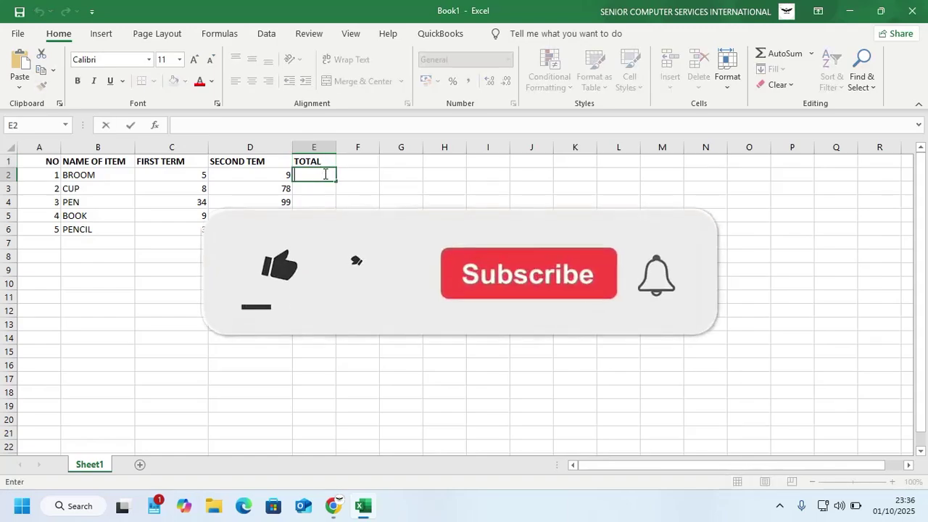
type("=")
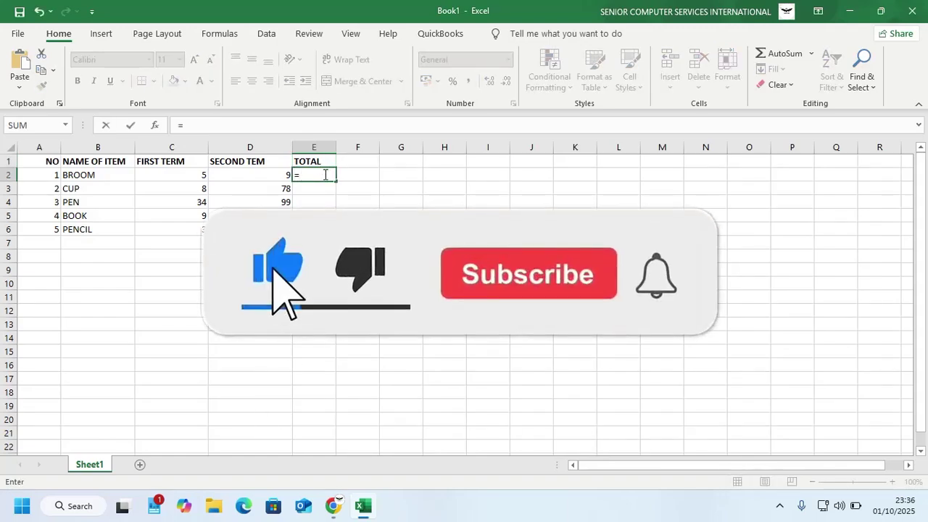
left_click(205, 176)
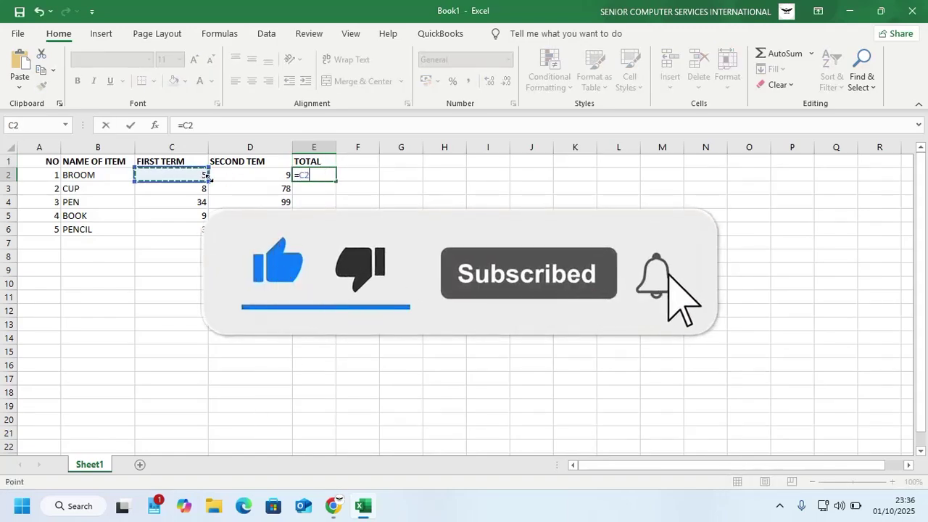
type("=")
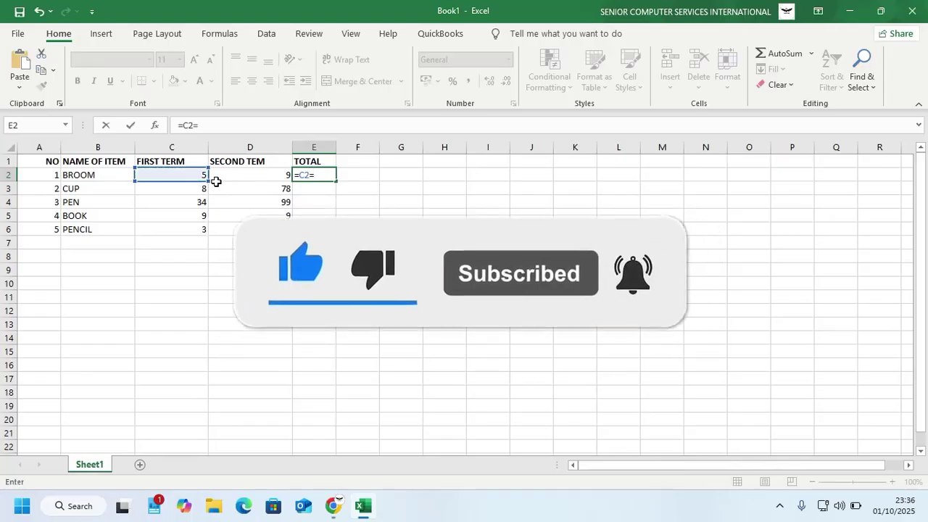
key("BackSpace")
type("+")
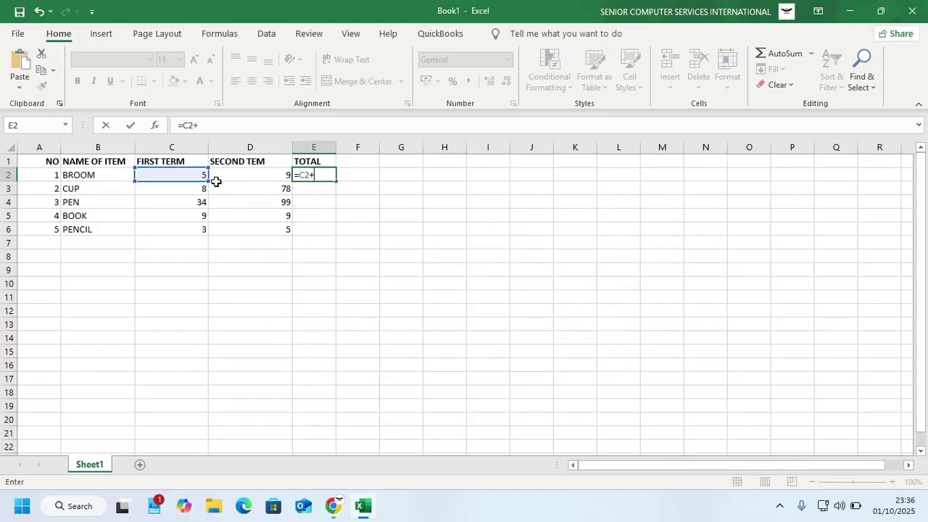
left_click(231, 173)
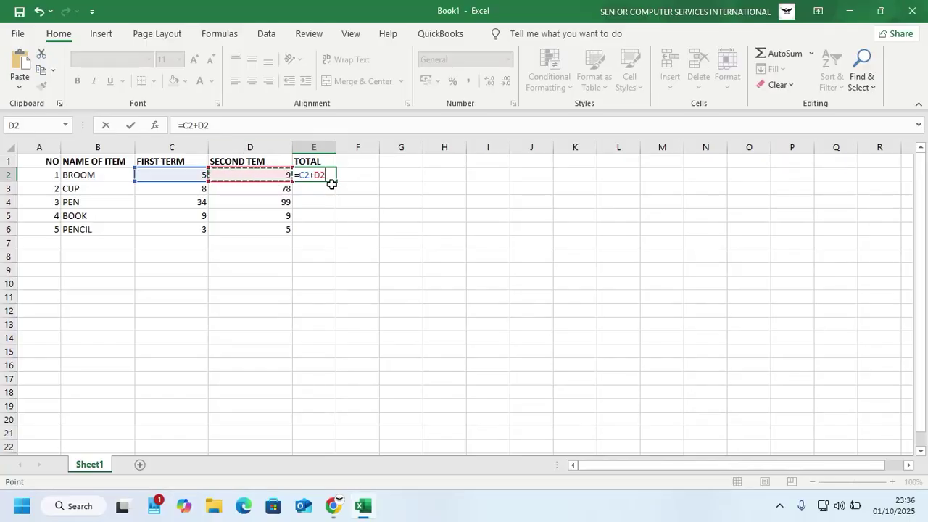
key("Return")
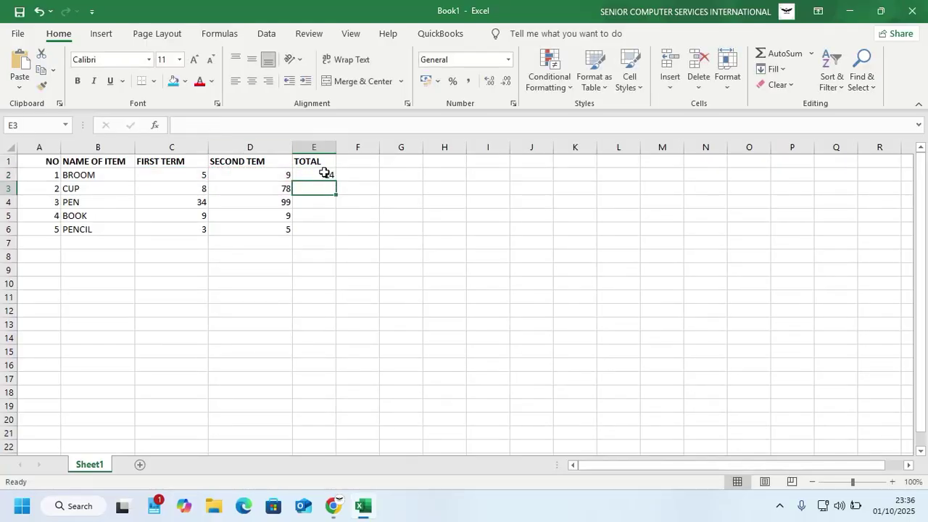
Step: Fill the total formula from E2 down to E6 and check the copied formula in E4
left_click(326, 175)
left_click(329, 186)
left_click(327, 176)
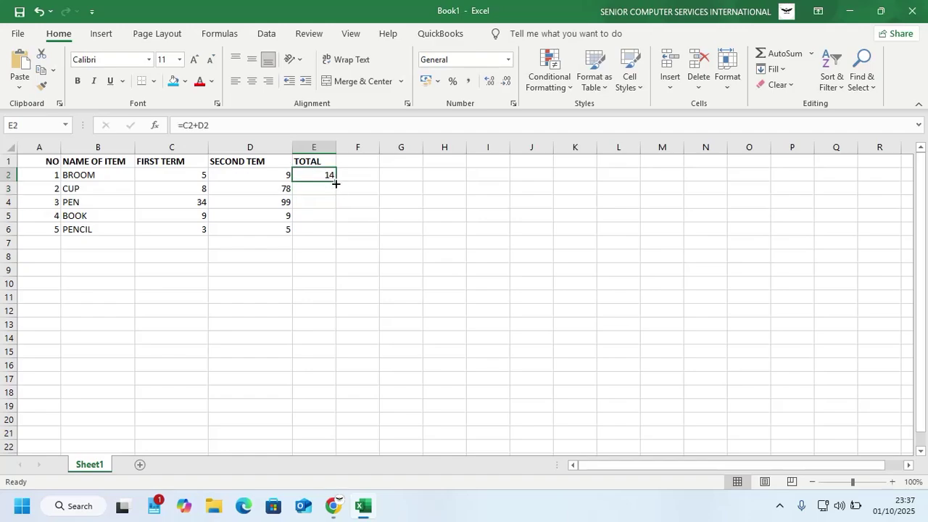
left_click_drag(335, 181, 334, 232)
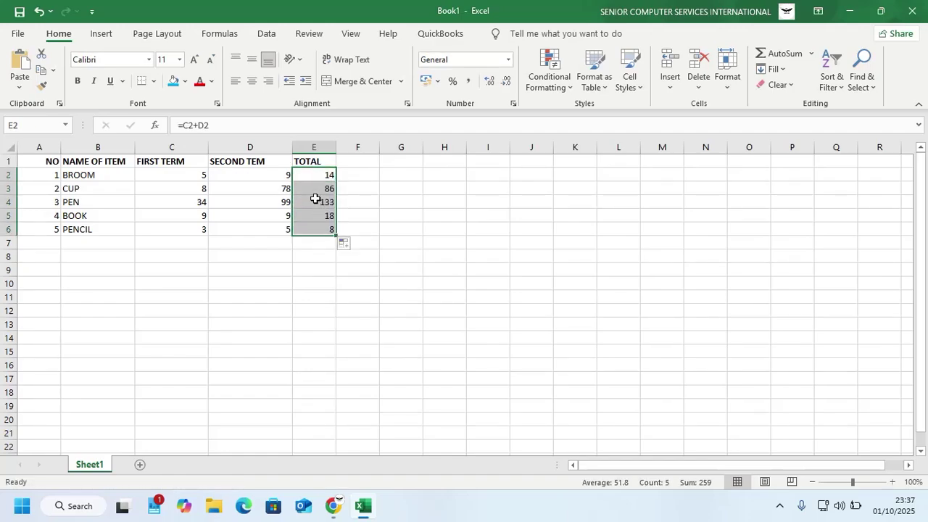
double_click(316, 203)
left_click(324, 216)
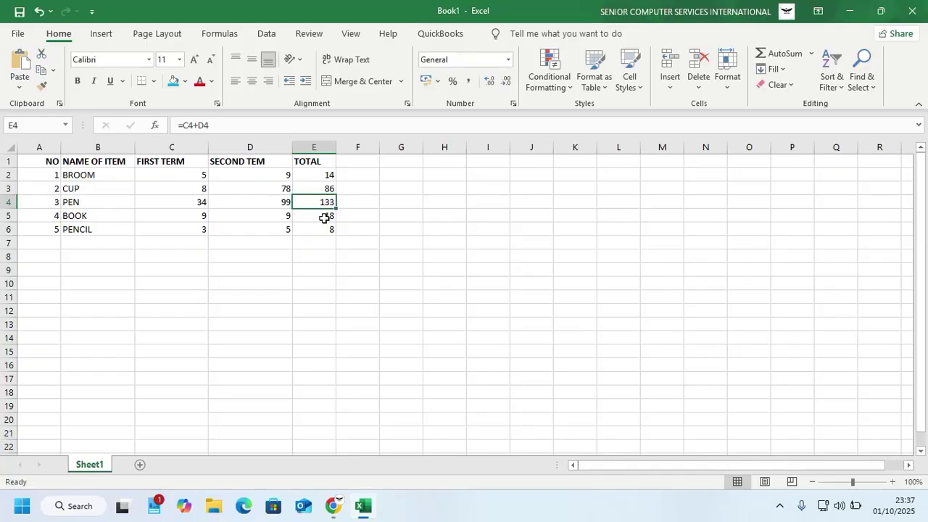
Step: Enter the heading SUBTRACTION in cell F1 and widen column F to fit it
left_click(354, 171)
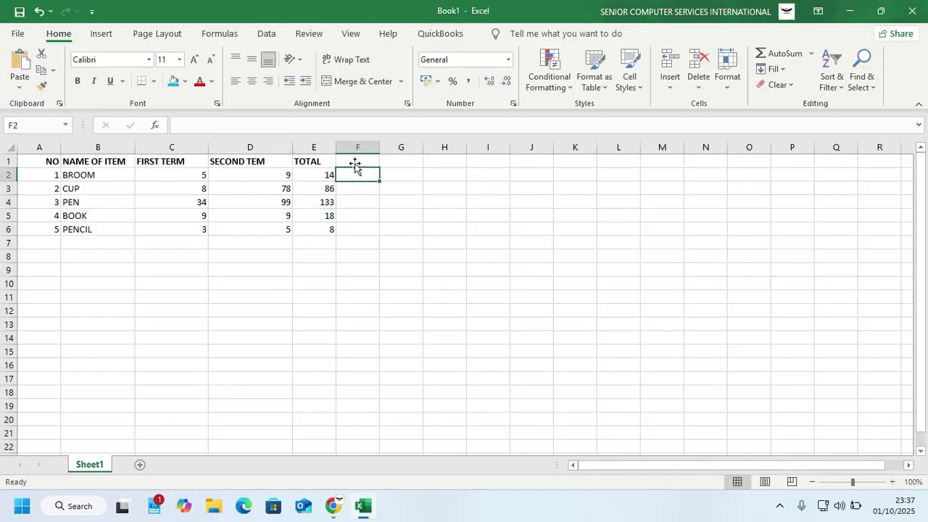
double_click(353, 160)
type("S")
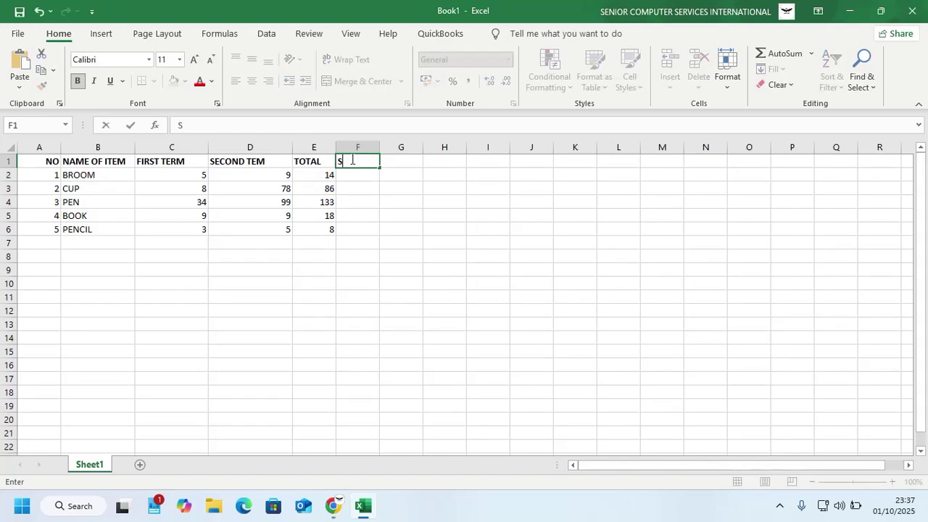
type("UBTRACTION")
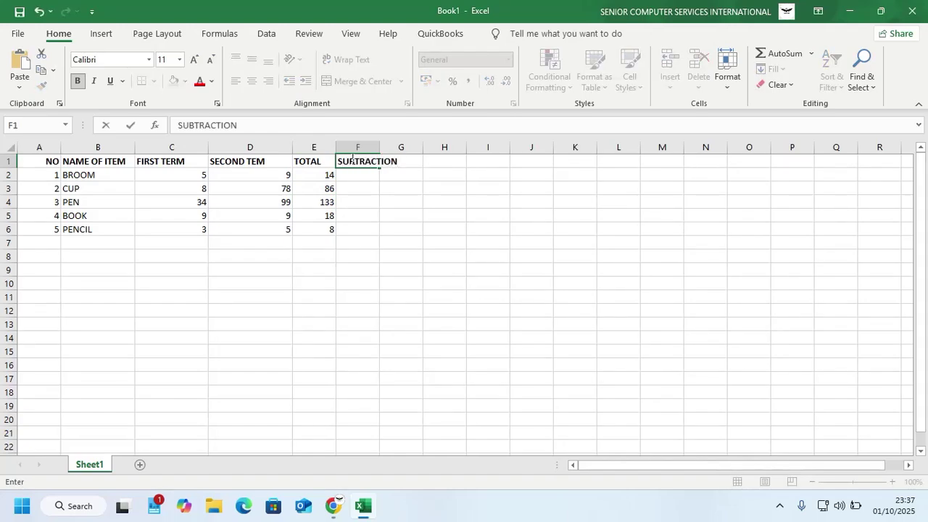
left_click(382, 148)
left_click_drag(379, 147, 410, 148)
Step: Enter the formula =D2-C2 in cell F2 to subtract the broom's first-term value from its second-term value
double_click(351, 174)
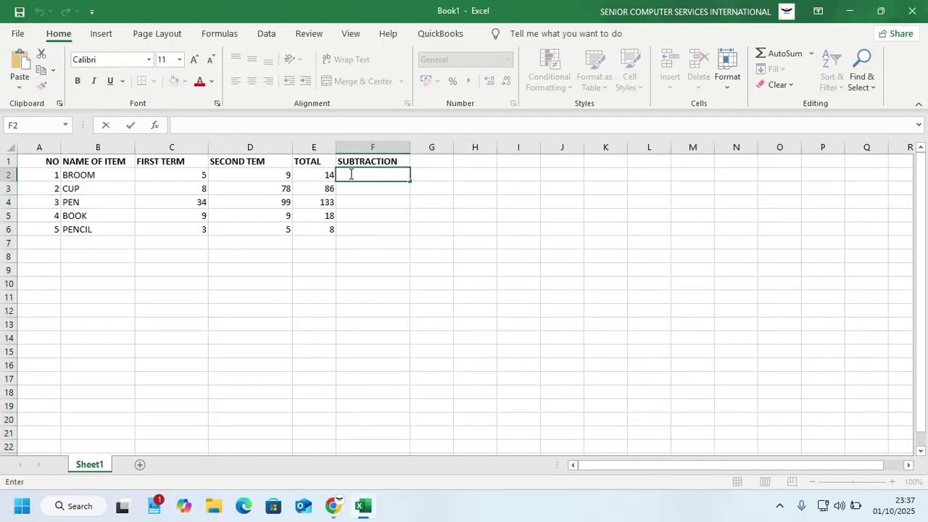
type("=")
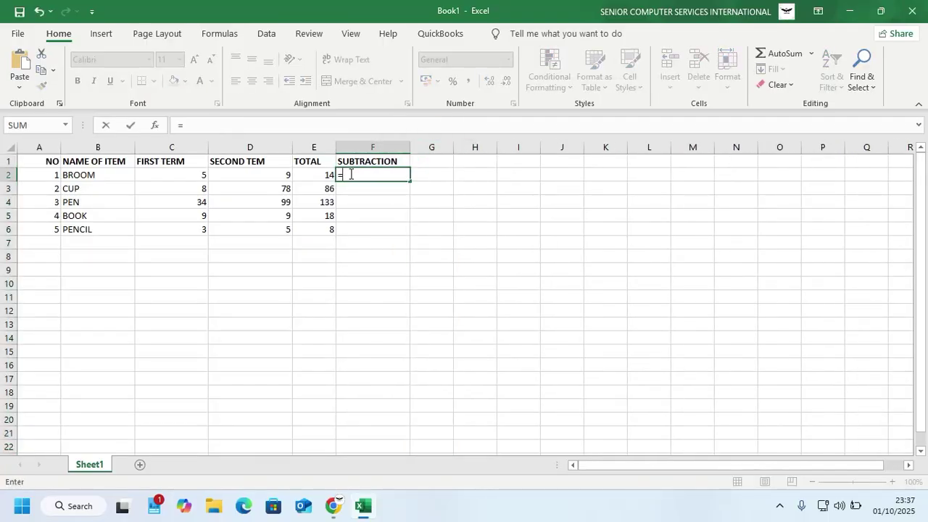
left_click(284, 176)
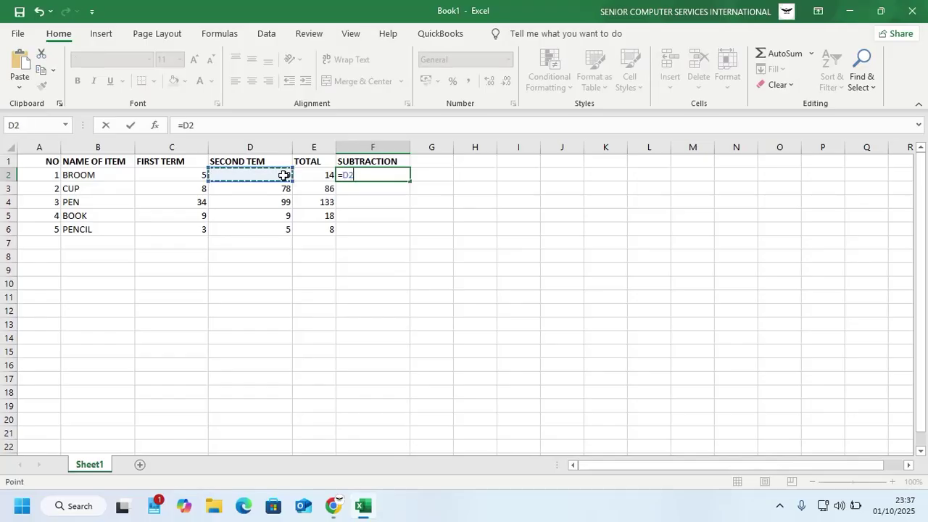
type("-")
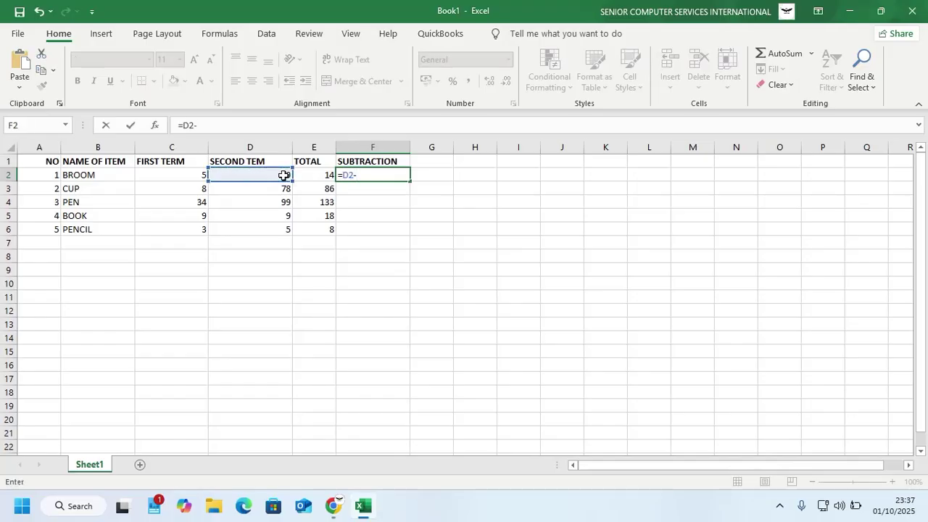
left_click(199, 176)
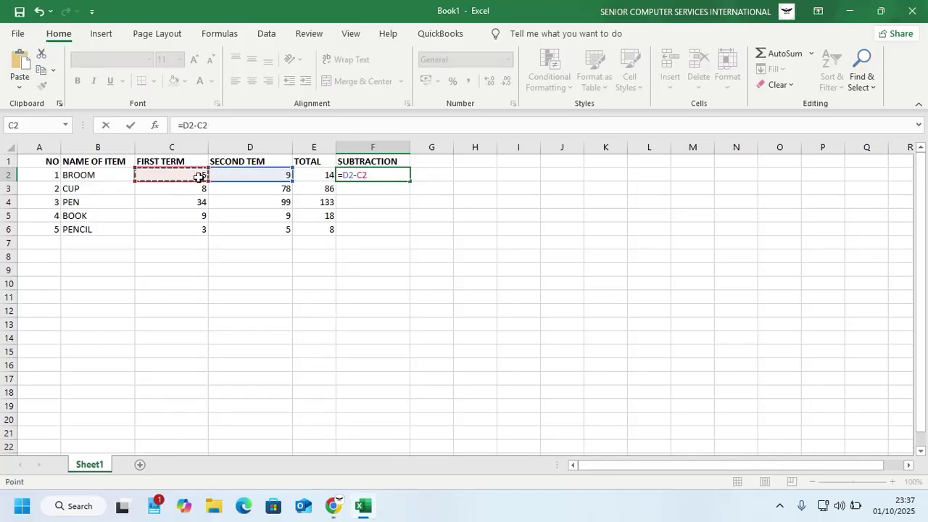
key("Return")
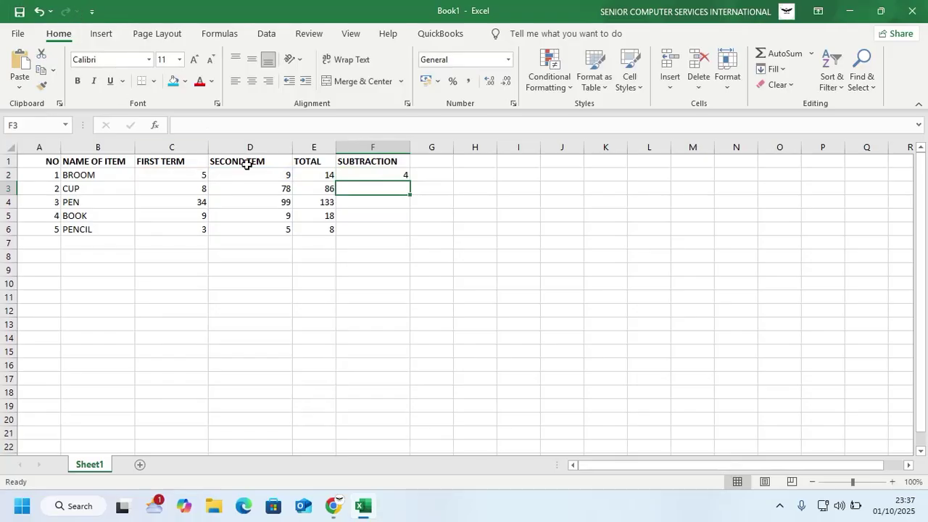
Step: Fill the subtraction formula from F2 down to F6 and check the copied formulas in F4 and F5
left_click(376, 172)
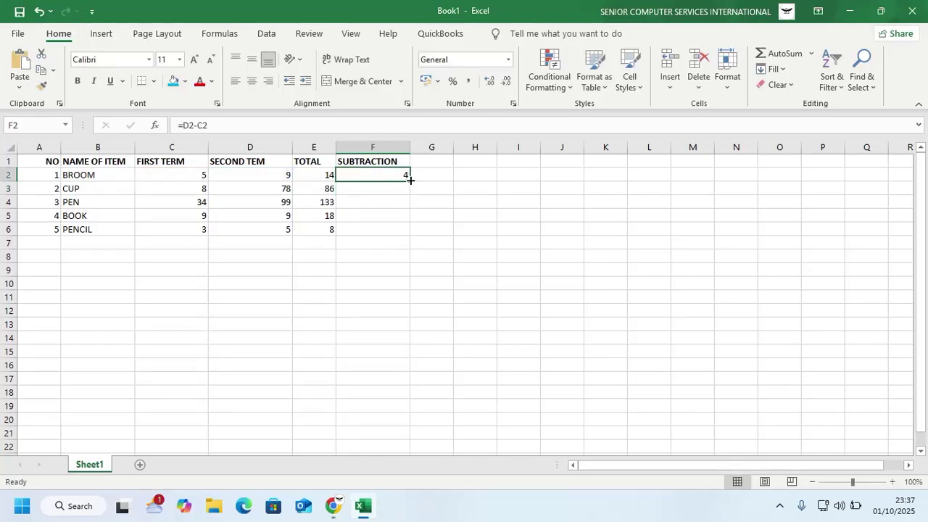
left_click_drag(410, 181, 404, 232)
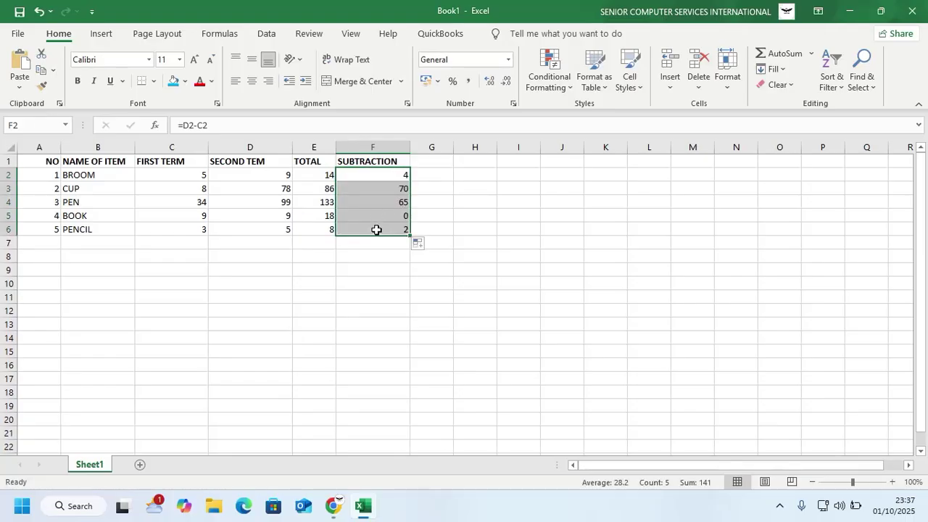
double_click(390, 204)
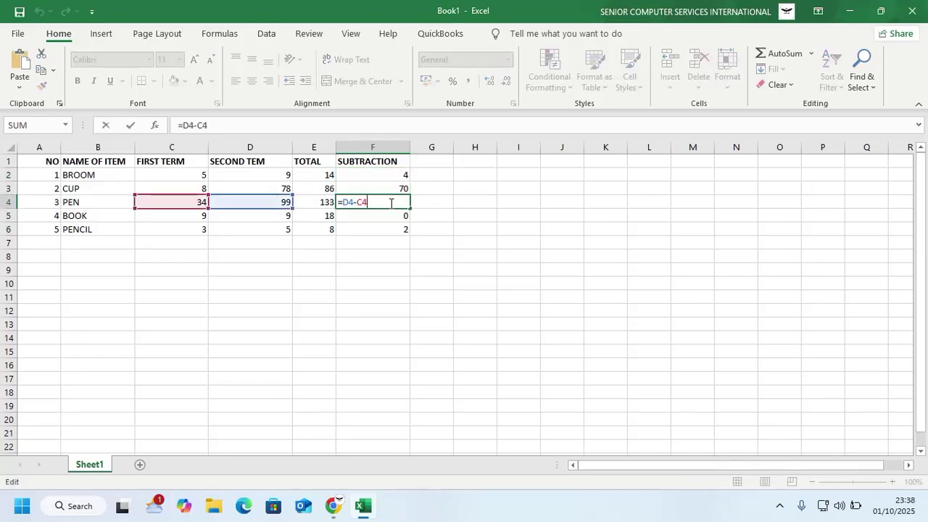
double_click(391, 224)
double_click(401, 213)
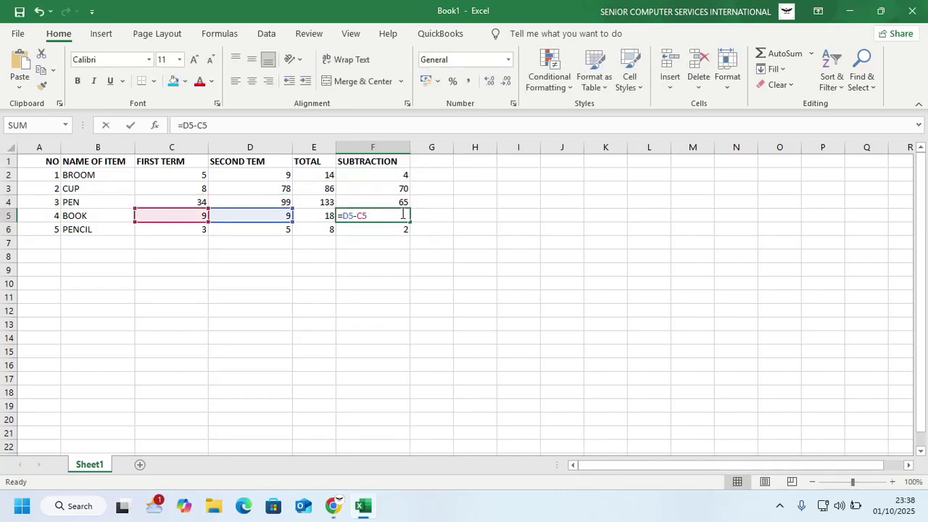
key("Escape")
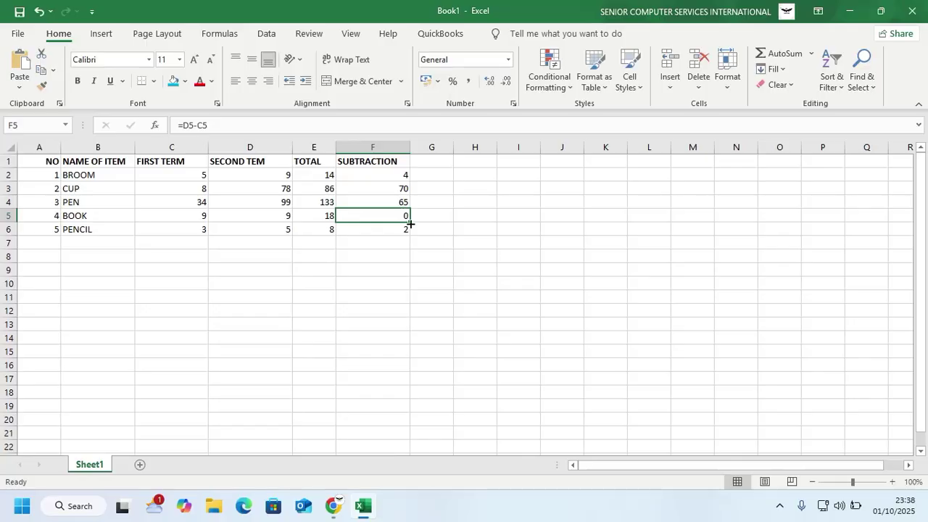
Step: Enter the heading MULTPLICATION in cell G1 and widen column G to fit it
left_click(427, 162)
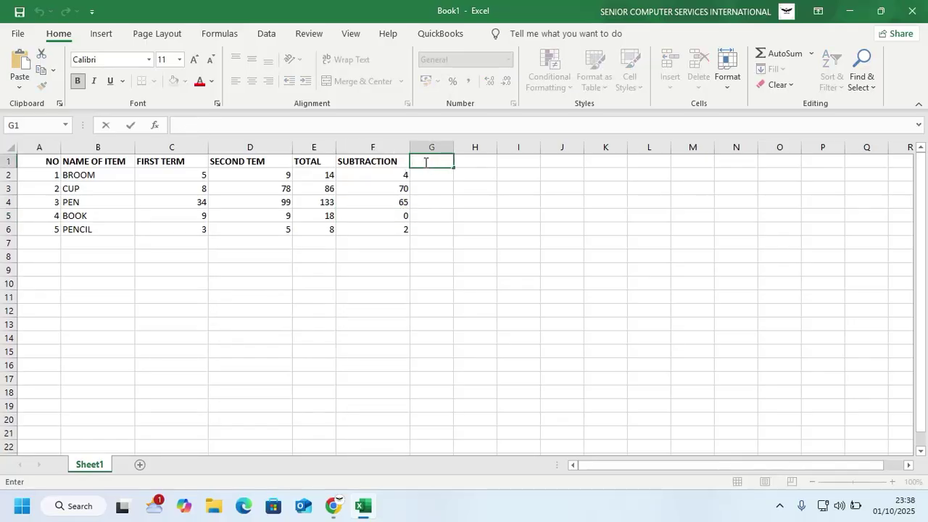
type("MULTPLICA")
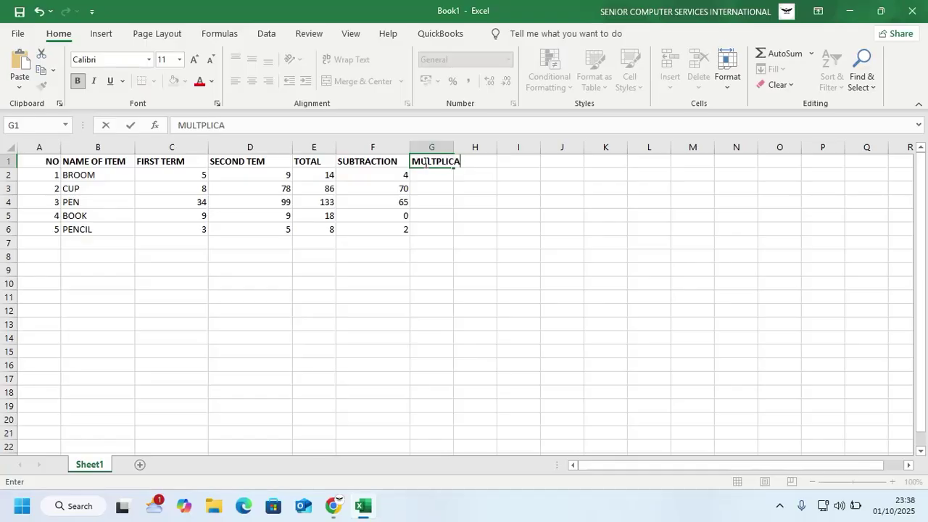
type("TION")
left_click(448, 148)
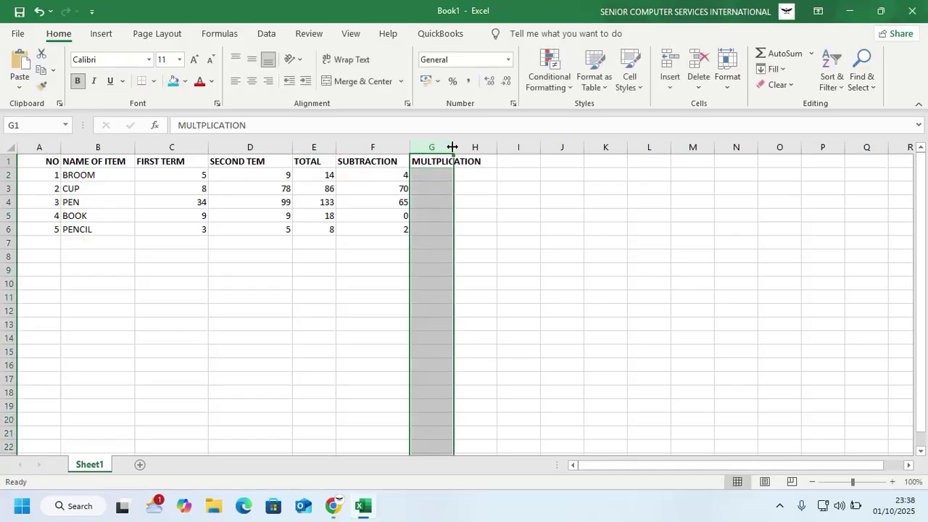
left_click_drag(452, 147, 489, 147)
double_click(435, 175)
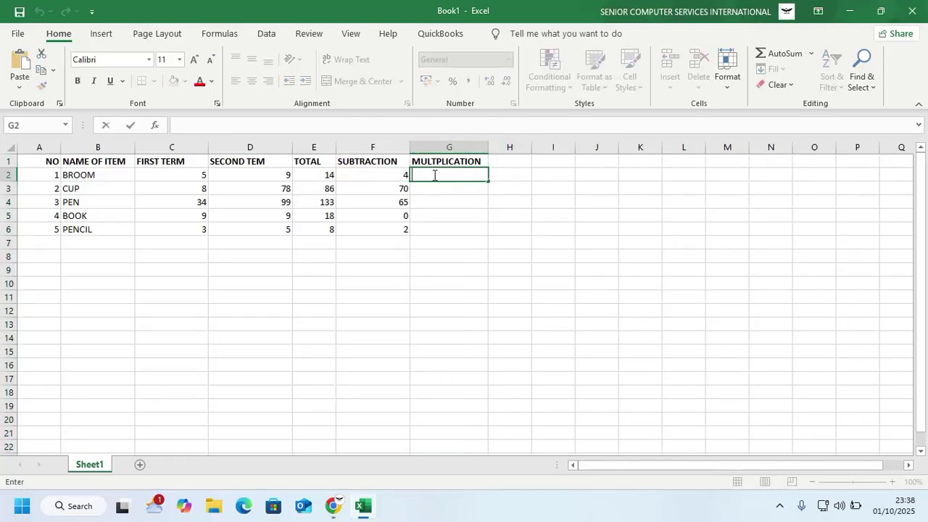
left_click(175, 176)
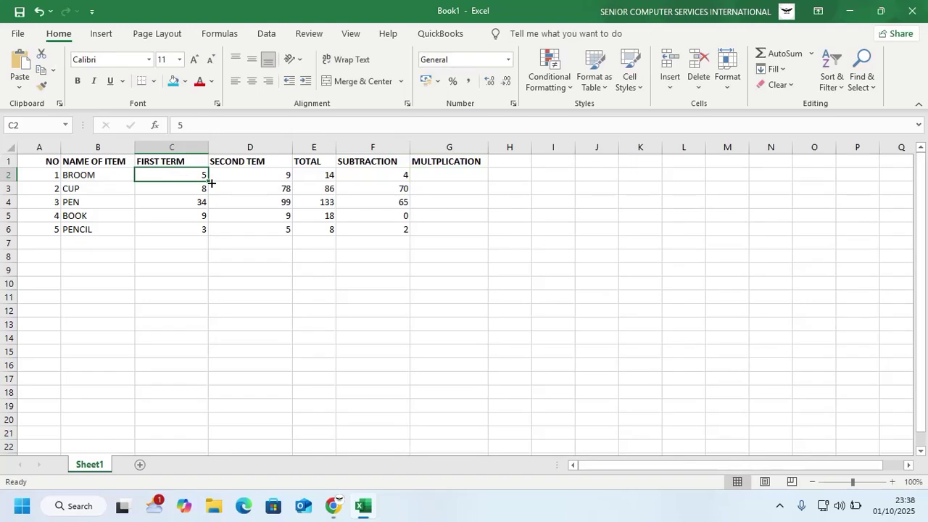
type("*")
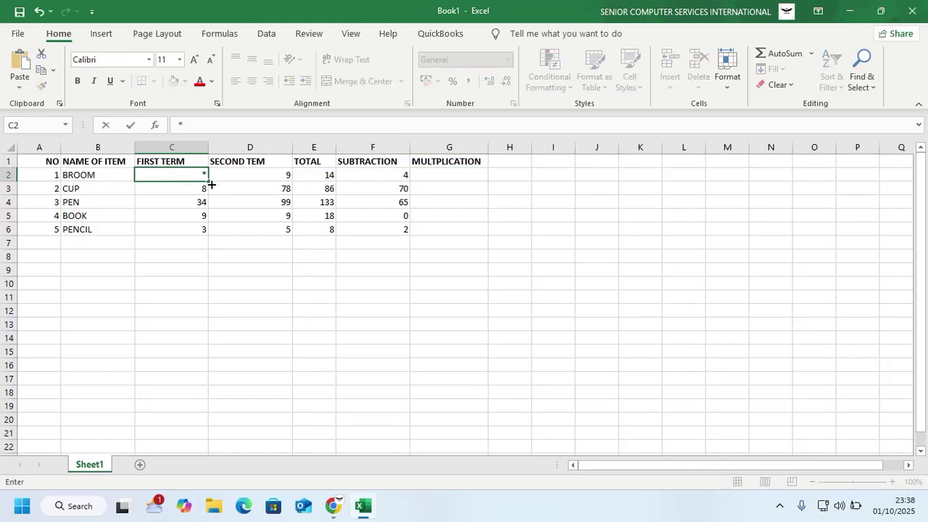
key("ctrl+z")
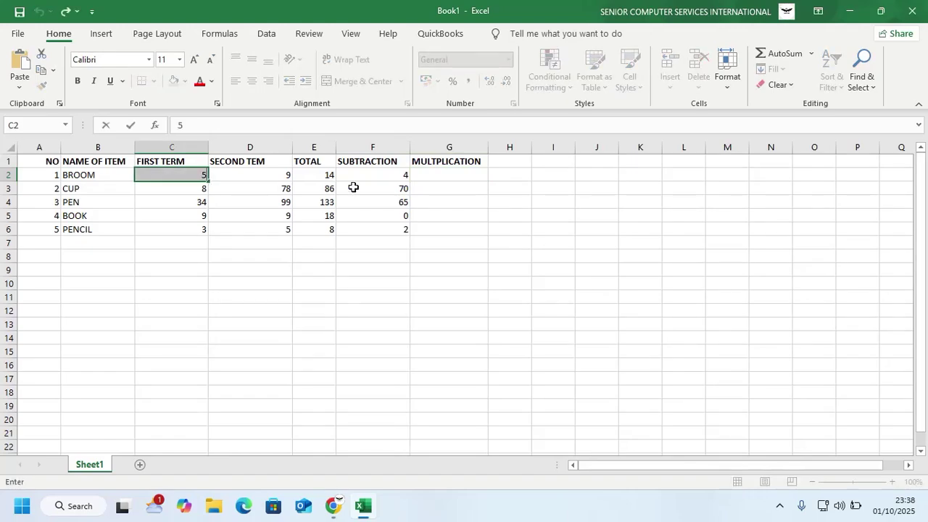
Step: Enter the formula =C2*D2 in cell G2 to multiply the broom's first-term and second-term values
left_click(435, 174)
type("=")
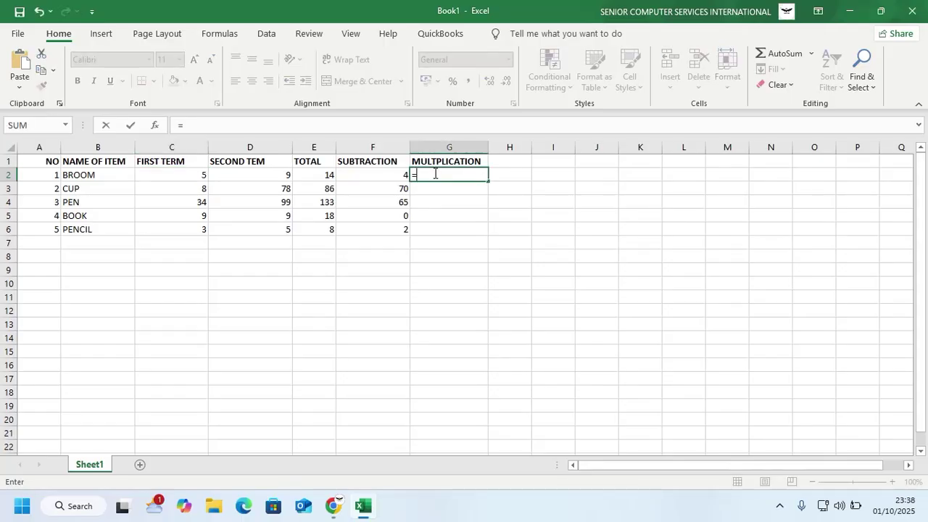
left_click(185, 171)
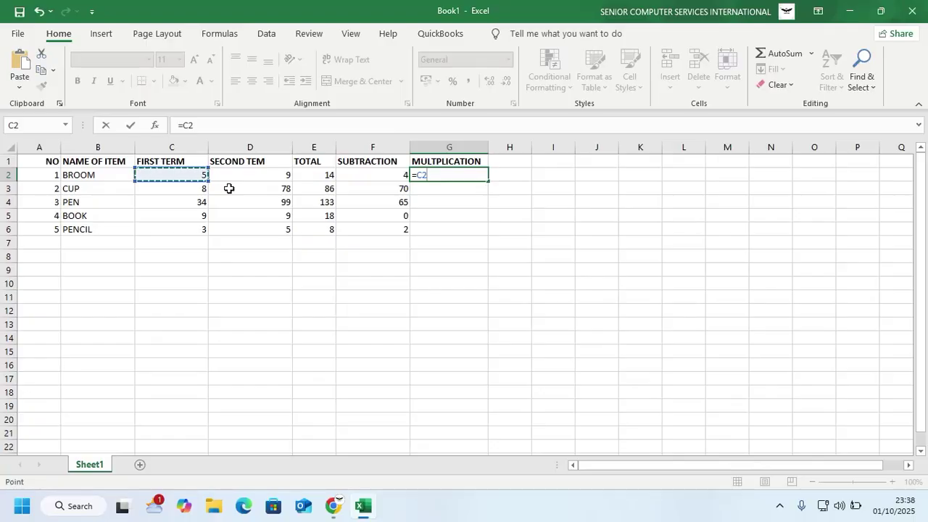
type("*")
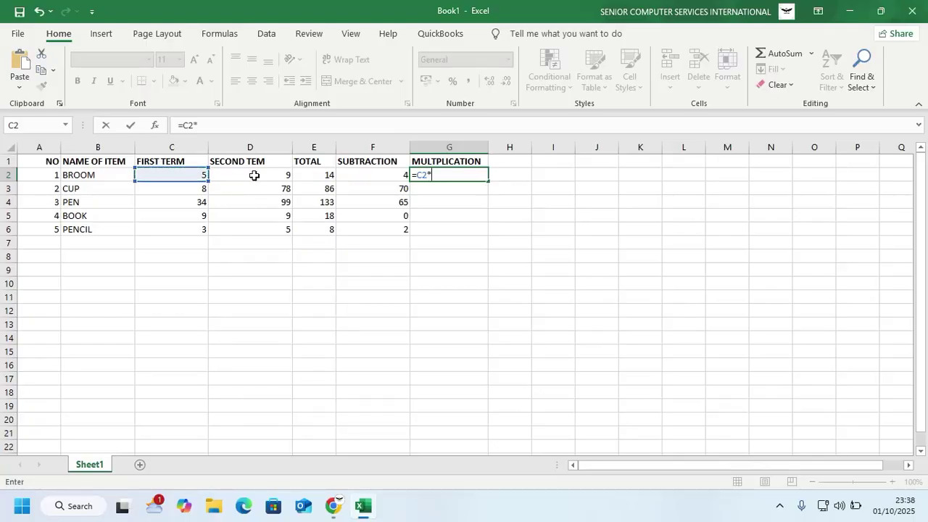
left_click(254, 175)
key("Return")
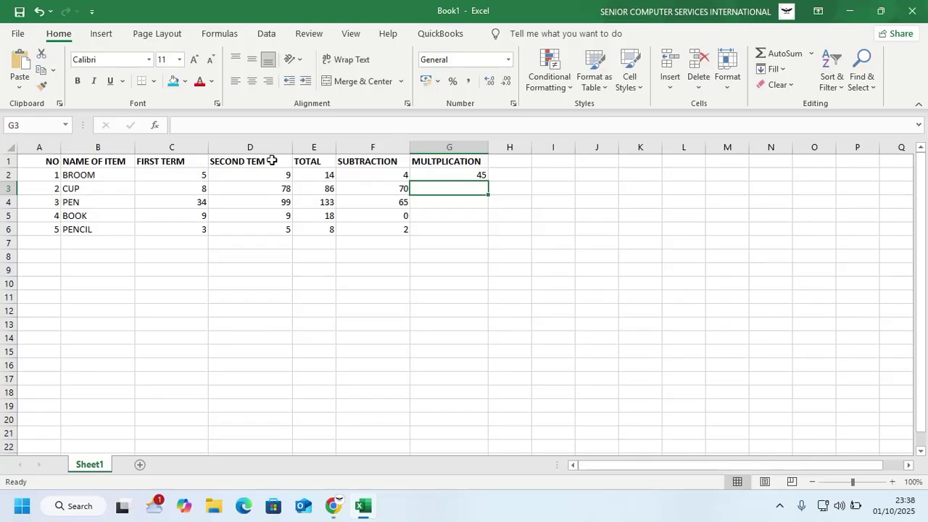
Step: Fill the multiplication formula from G2 down to G6 and check the broom's values in C2 and D2
left_click(465, 175)
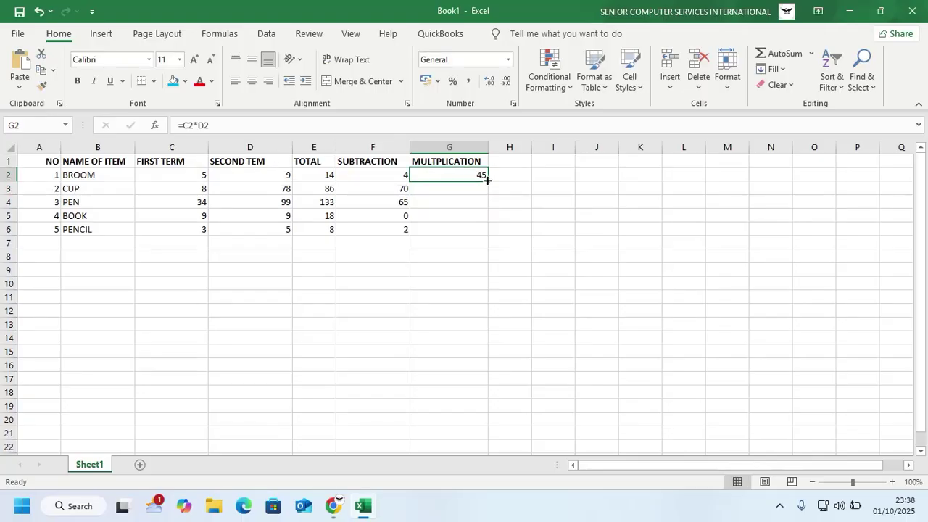
left_click_drag(488, 180, 482, 230)
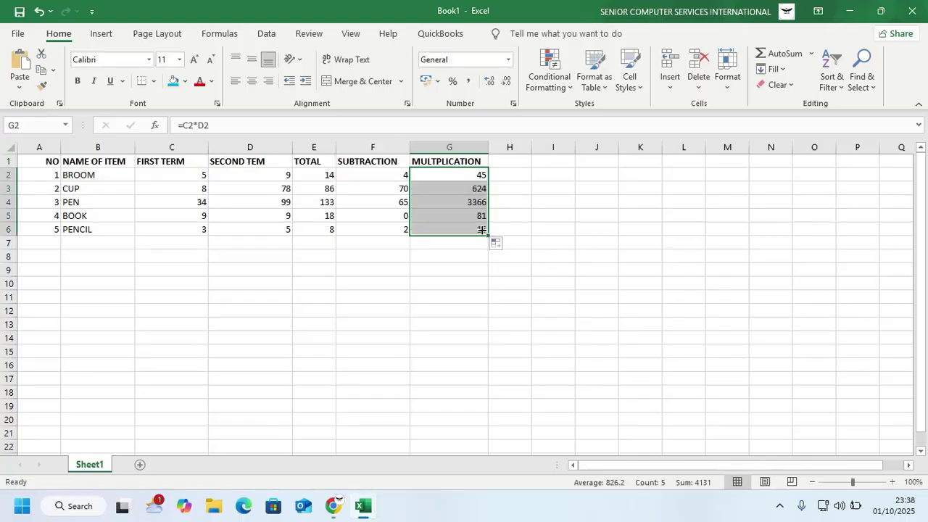
left_click(184, 175)
left_click(256, 175)
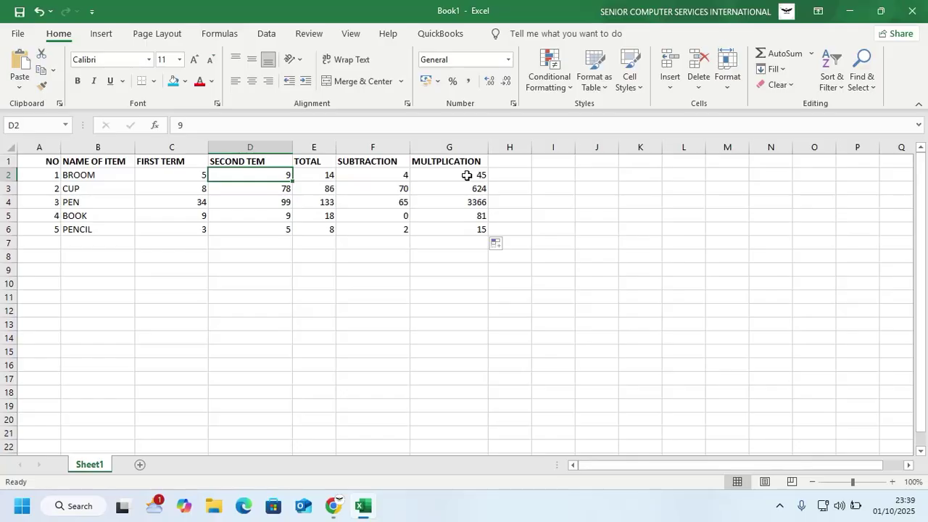
Step: Enter the heading DIVISION in cell H1
left_click(518, 165)
type("D")
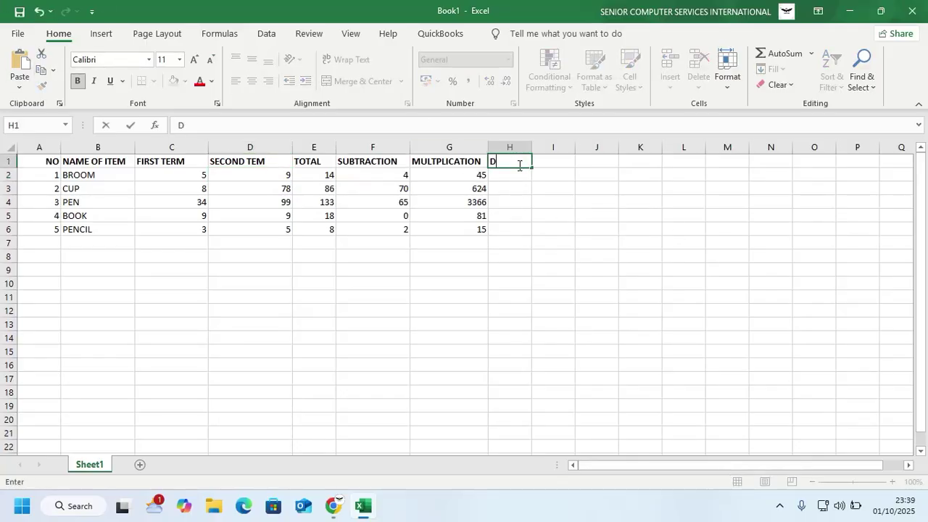
type("IVISION")
Step: Enter the formula =E2/F2 in cell H2 to divide the broom's total by its subtraction result
left_click(518, 174)
type("=")
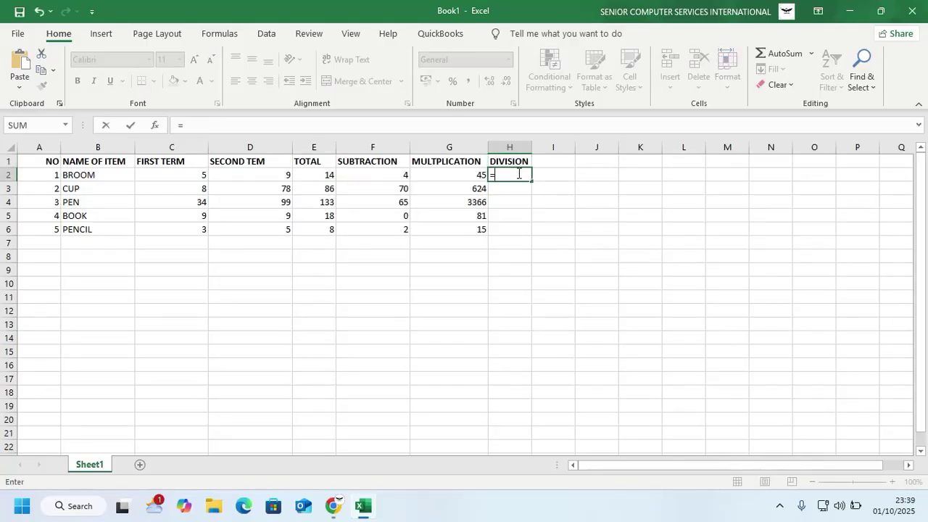
left_click(328, 175)
type("/")
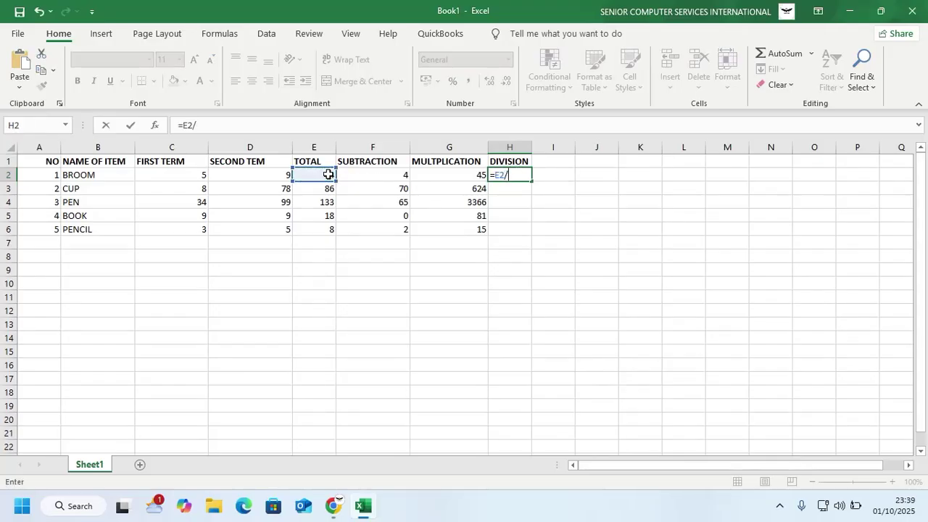
left_click(387, 174)
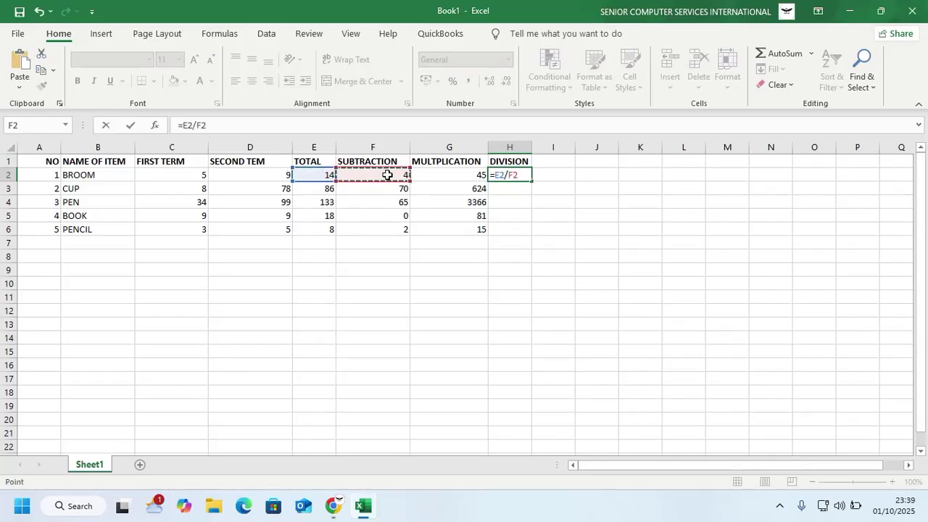
key("Return")
Step: Try to fill the division formula from H2 down to H6, undo the fill and review the formula in H2
left_click(524, 176)
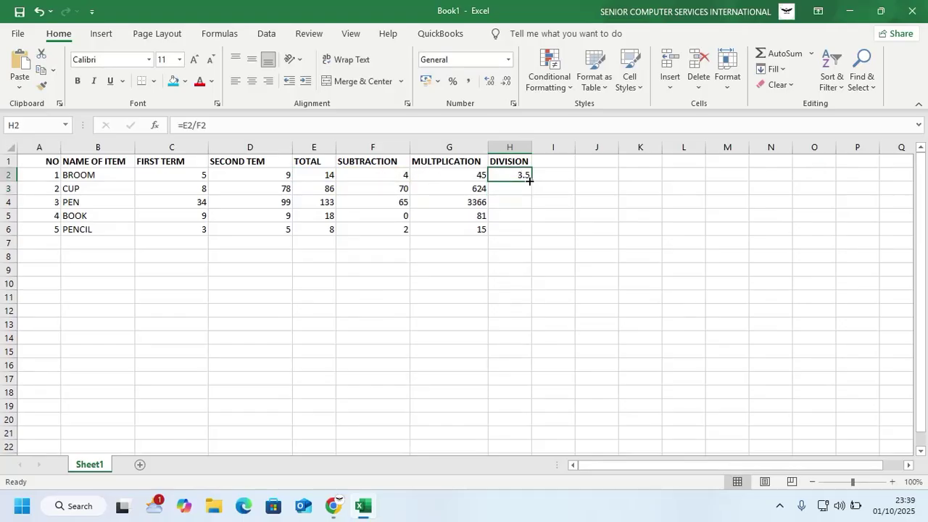
left_click_drag(531, 181, 527, 236)
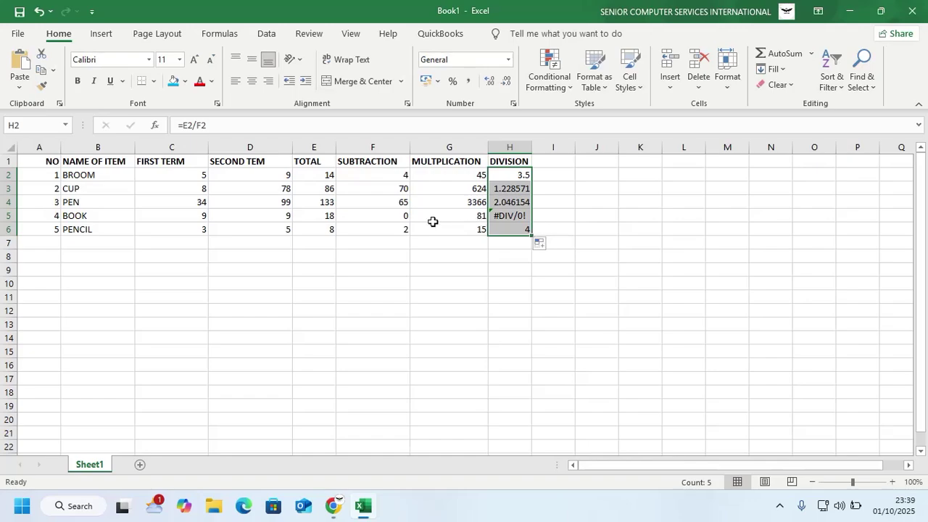
key("ctrl+z")
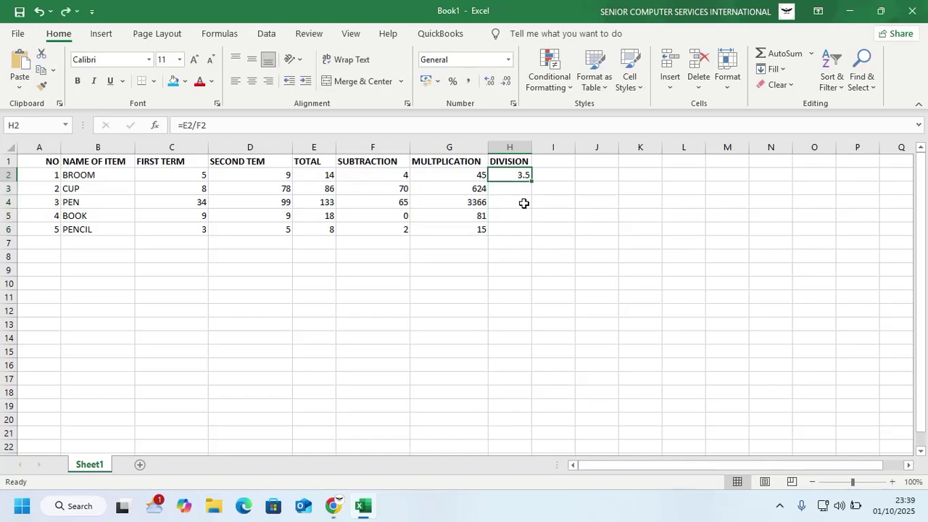
double_click(521, 174)
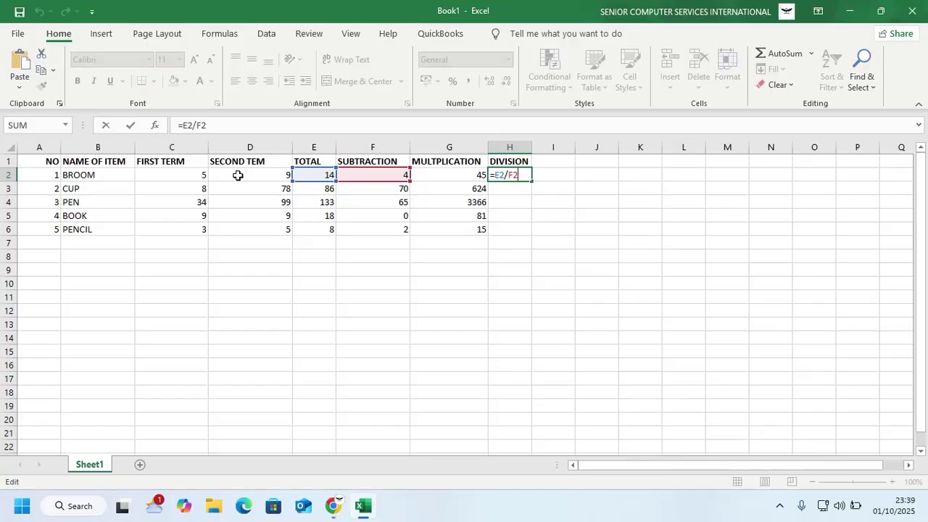
Step: Enter the heading SUM in cell I1
left_click(559, 173)
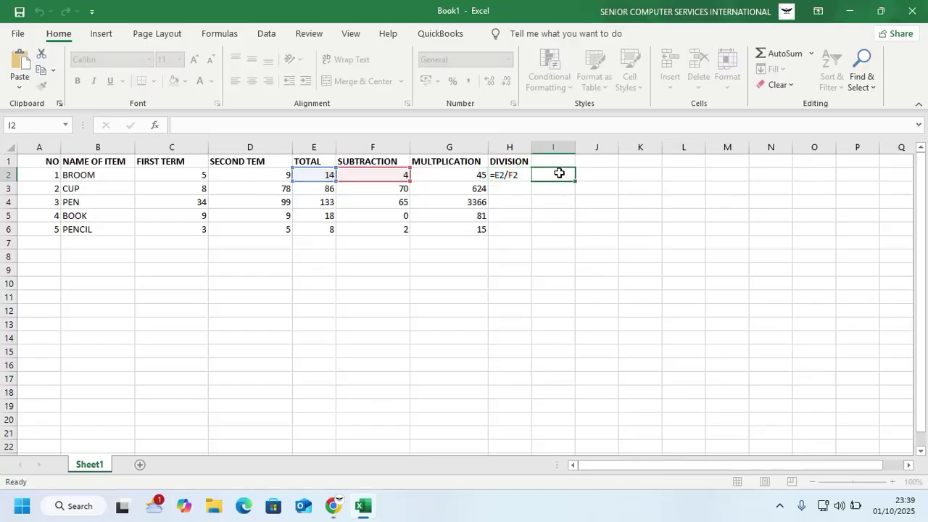
double_click(560, 163)
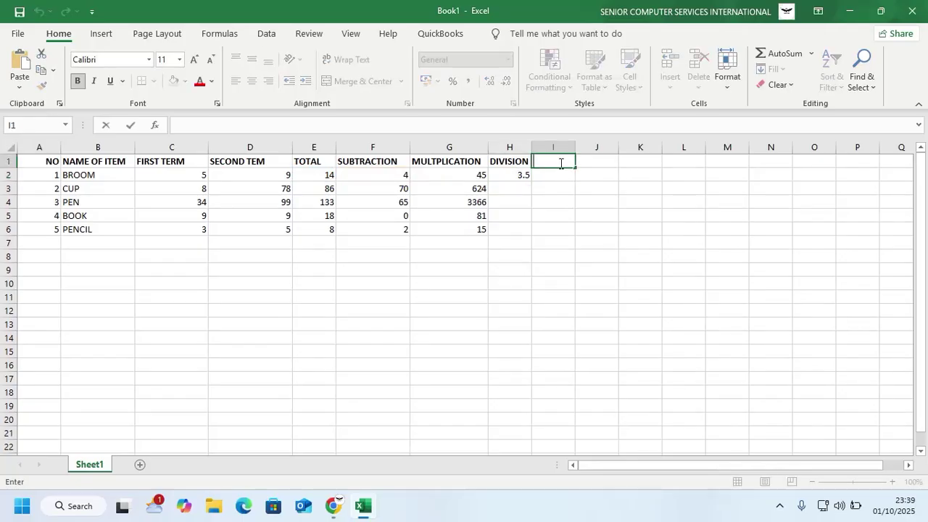
type("SUM")
Step: Enter the formula =SUM(C2:D2) in cell I2 and fill it down to I4
left_click(553, 178)
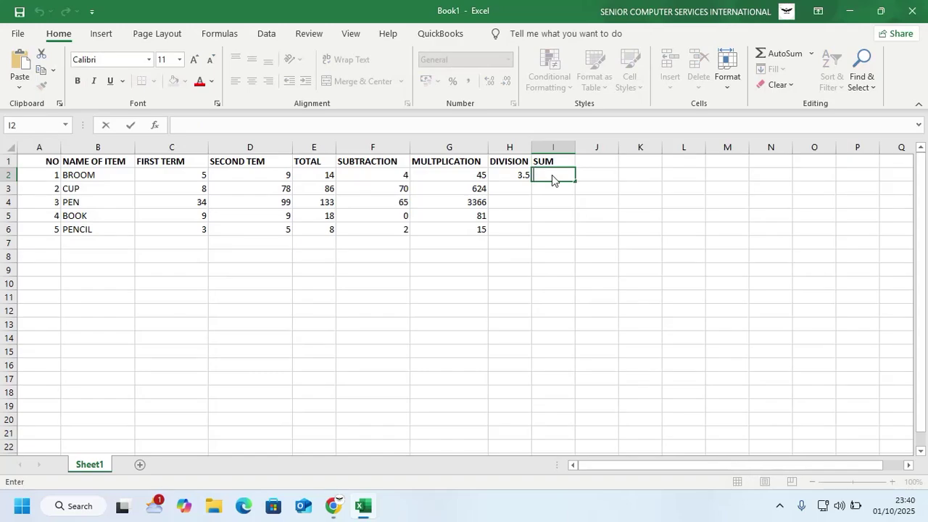
type("=")
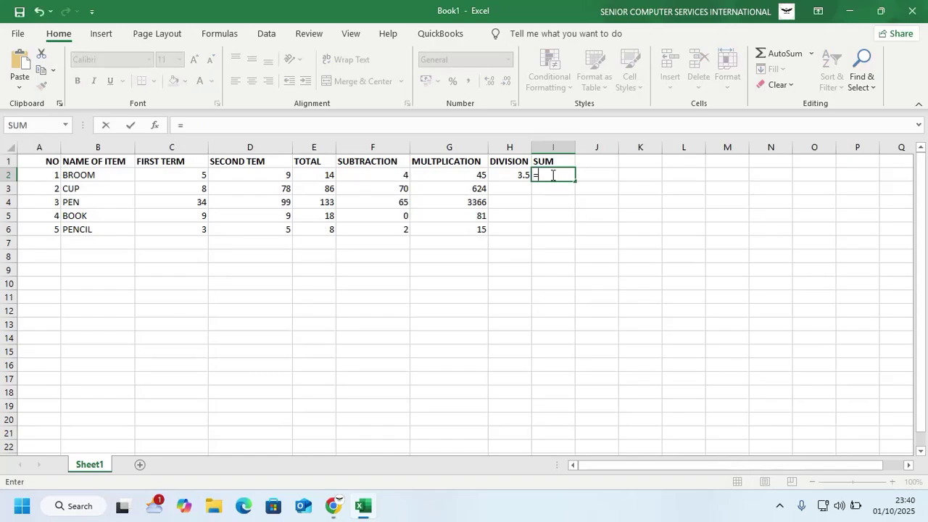
type("SUM")
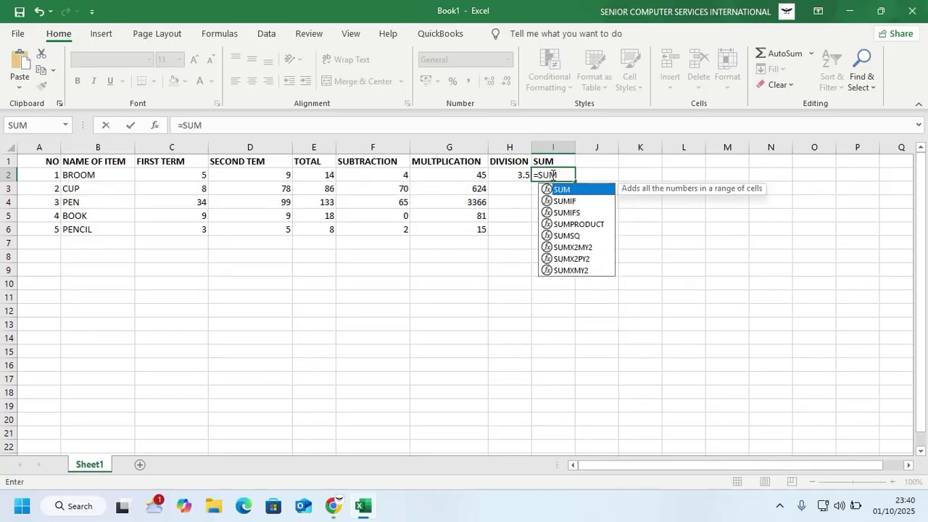
type("(")
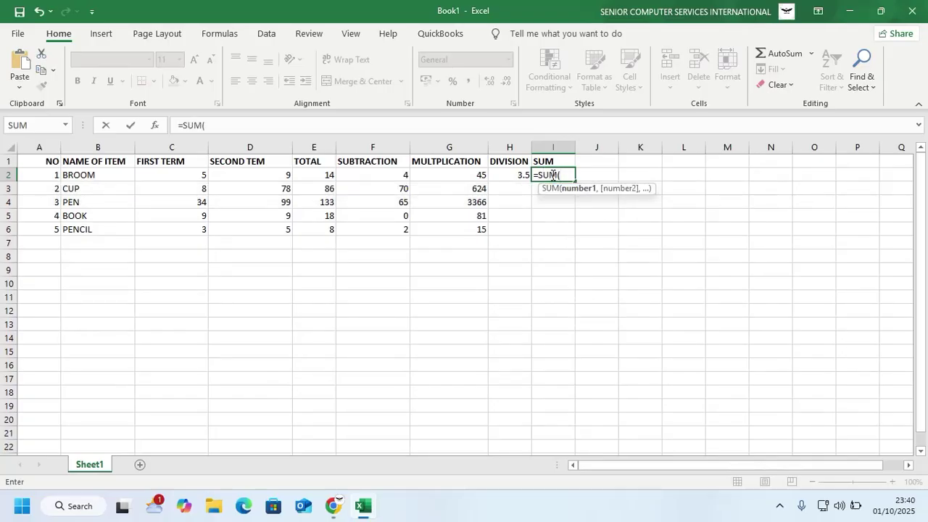
left_click(180, 175)
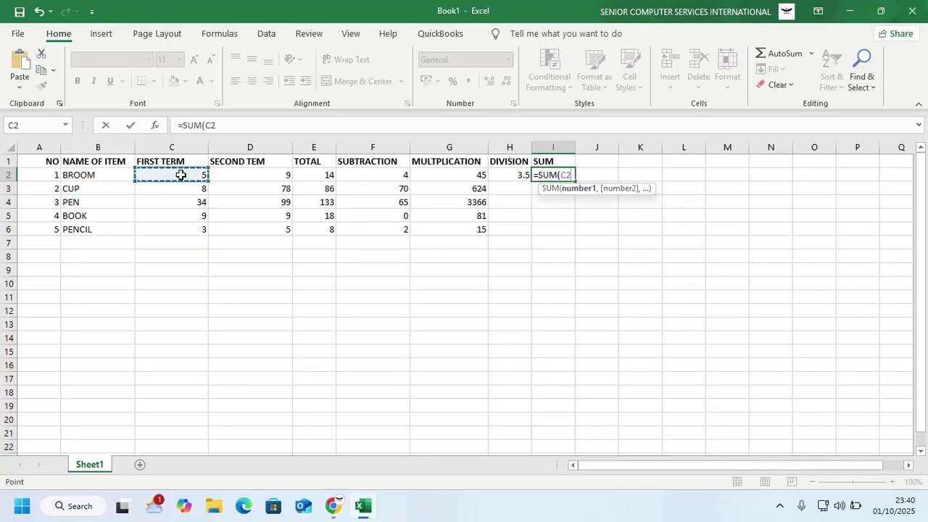
key("F8")
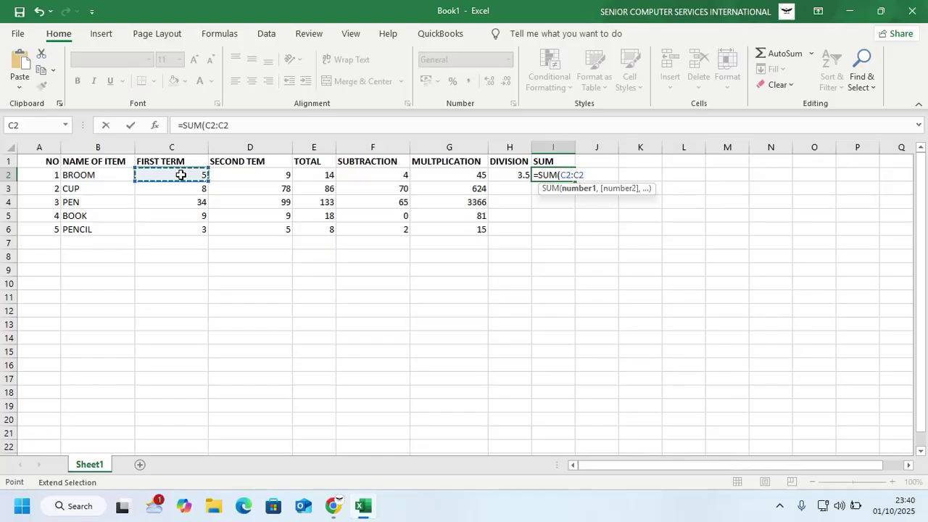
left_click(258, 175)
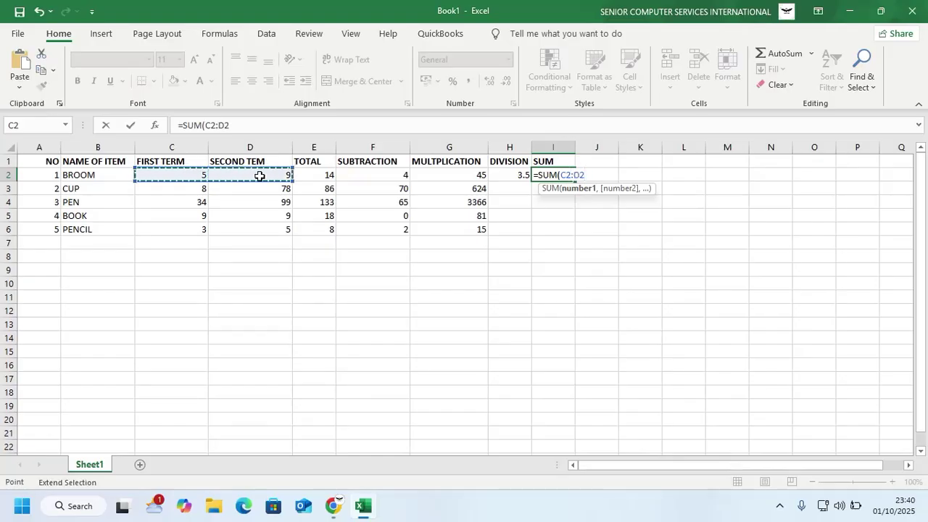
key("Return")
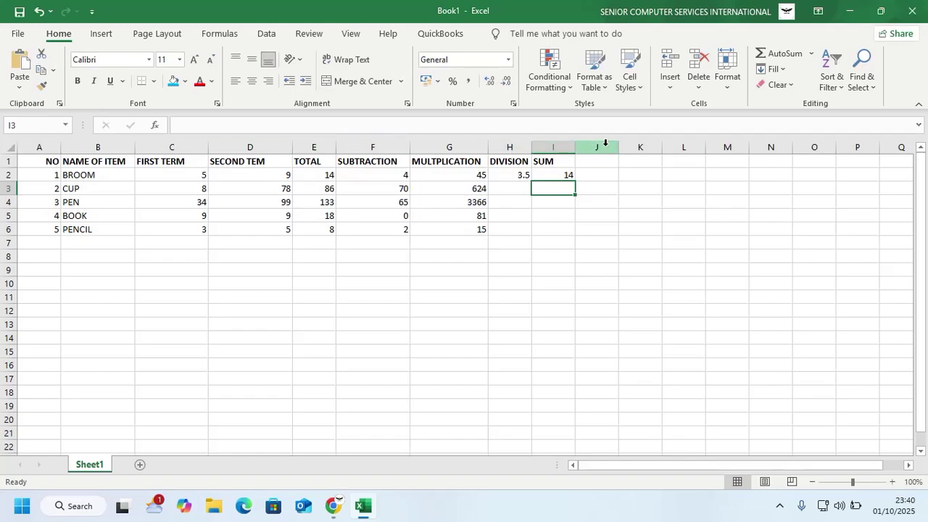
left_click(568, 178)
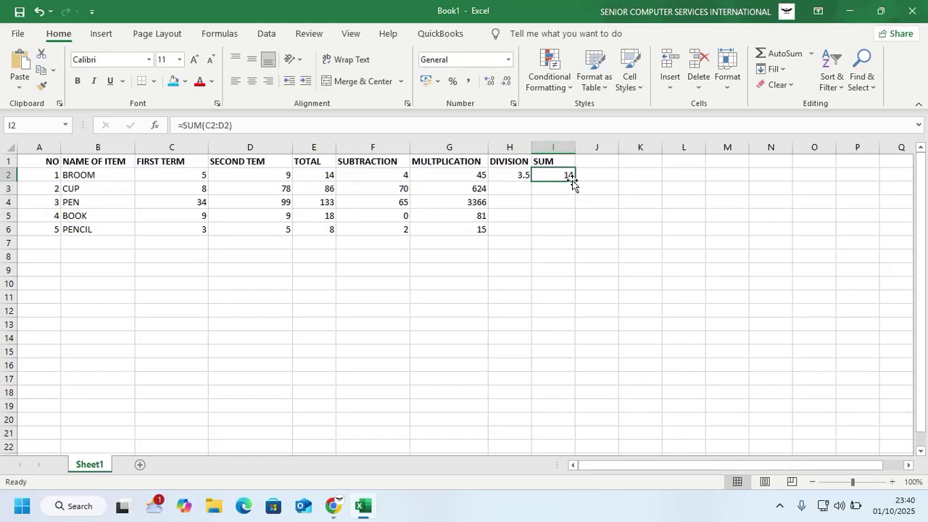
left_click_drag(575, 182, 568, 205)
Step: Enter the heading AVAERAGE in cell J1 and widen column J to fit it
left_click(587, 165)
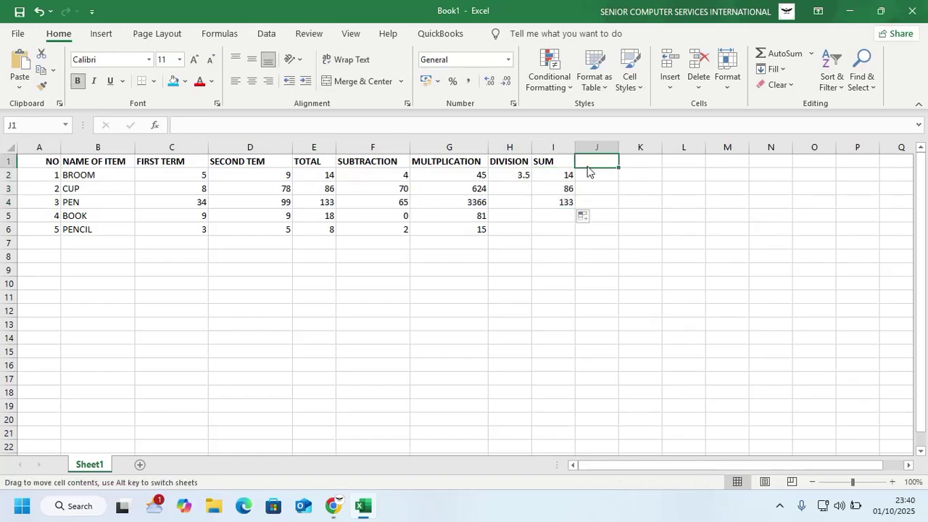
type("A")
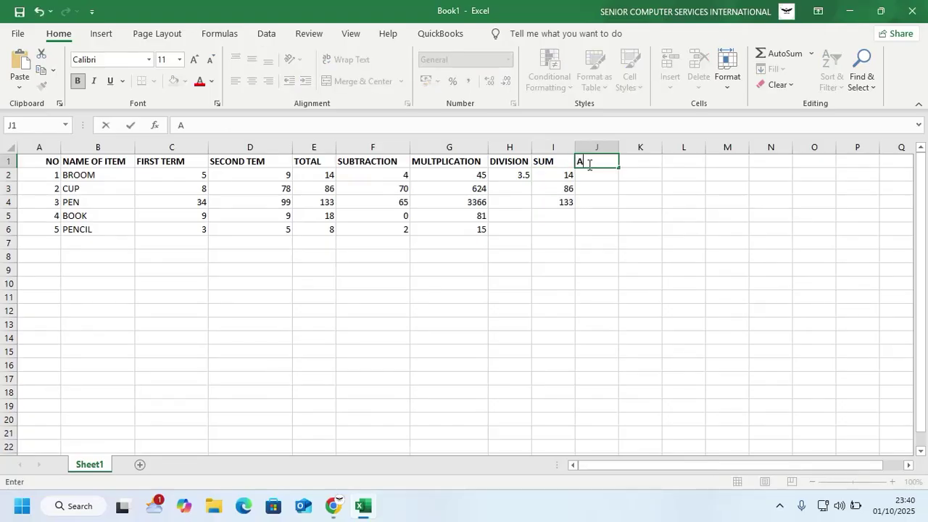
type("VAERAGE")
left_click(602, 147)
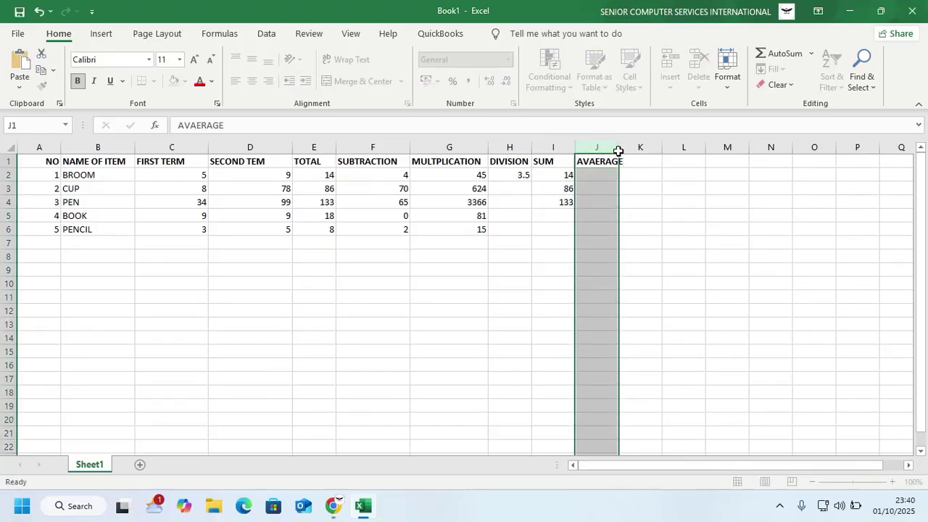
left_click_drag(618, 149, 638, 148)
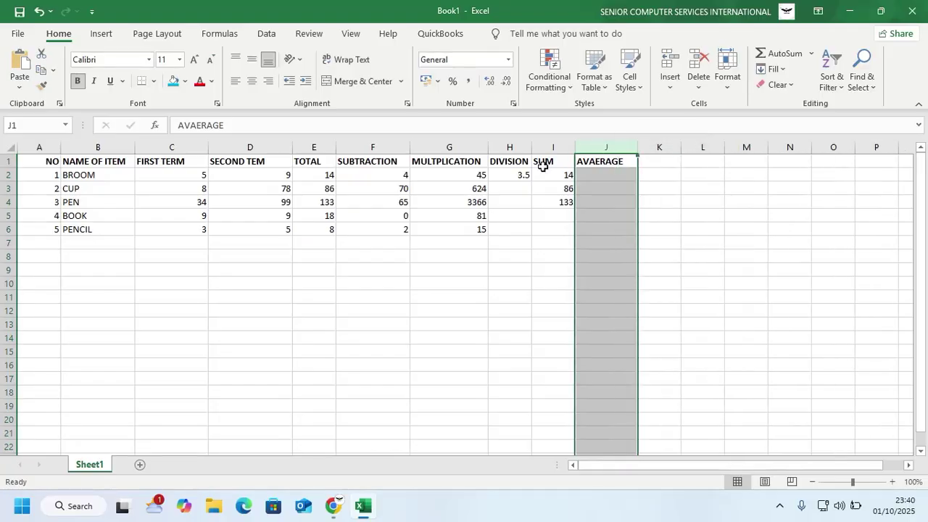
left_click(608, 215)
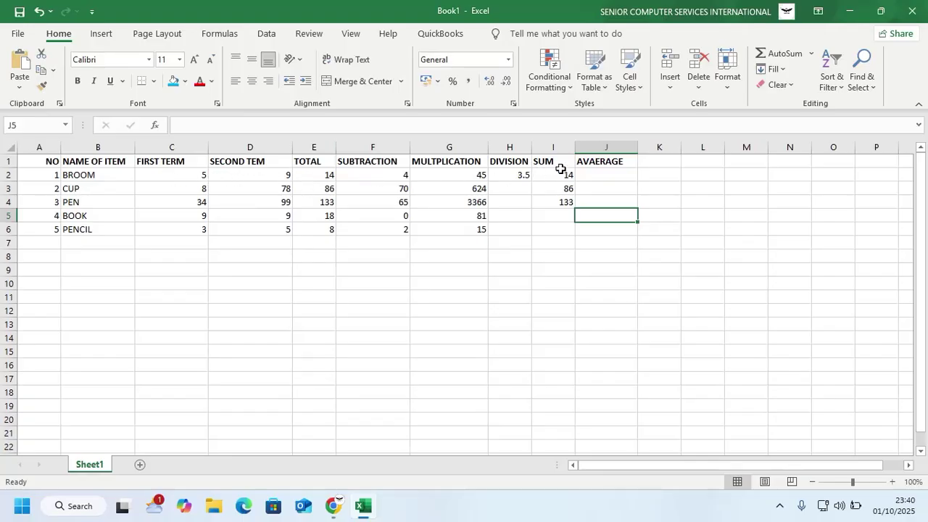
Step: Enter the formula =AVERAGE(C2:D2) in cell J2 to average the broom's first and second terms
double_click(593, 175)
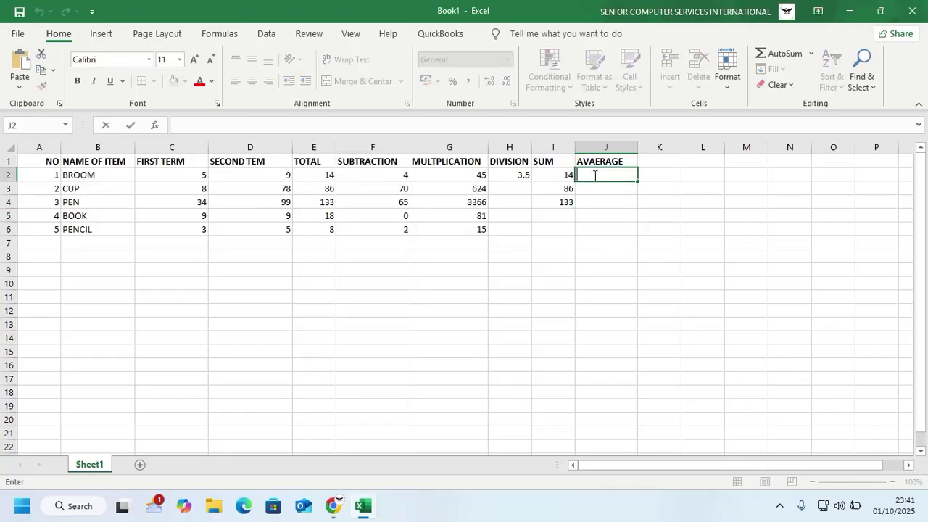
type("=")
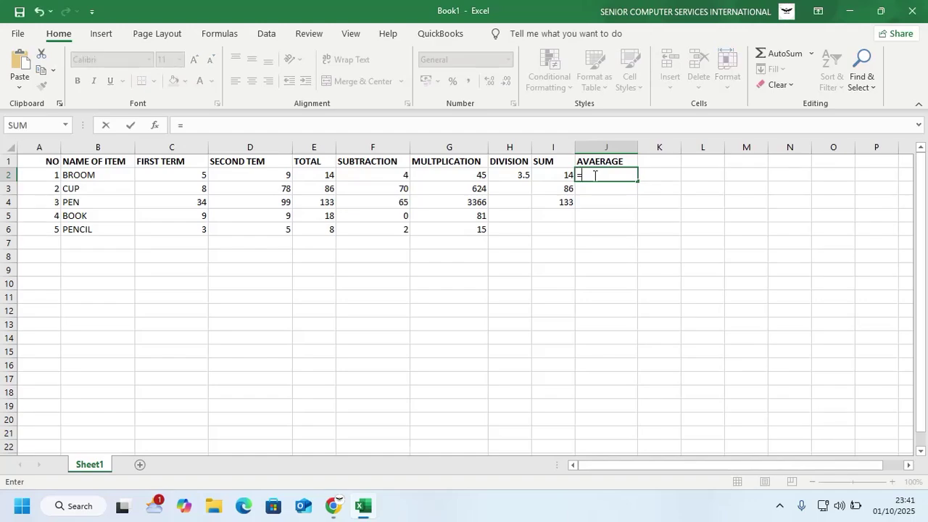
type("A")
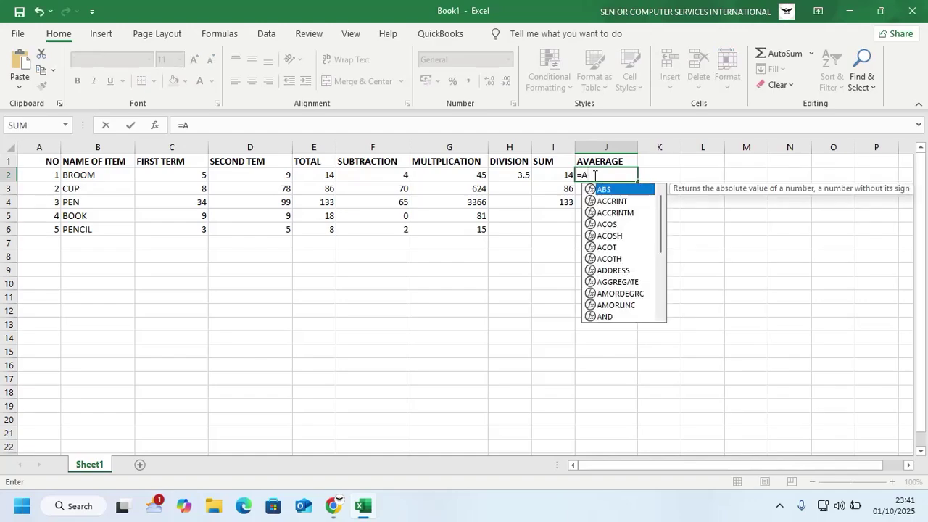
type("VE")
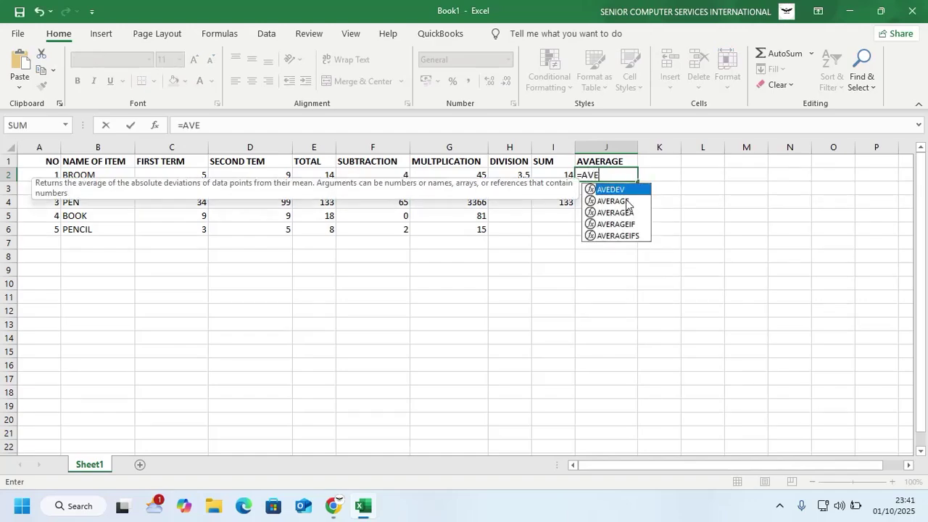
left_click(625, 201)
double_click(625, 200)
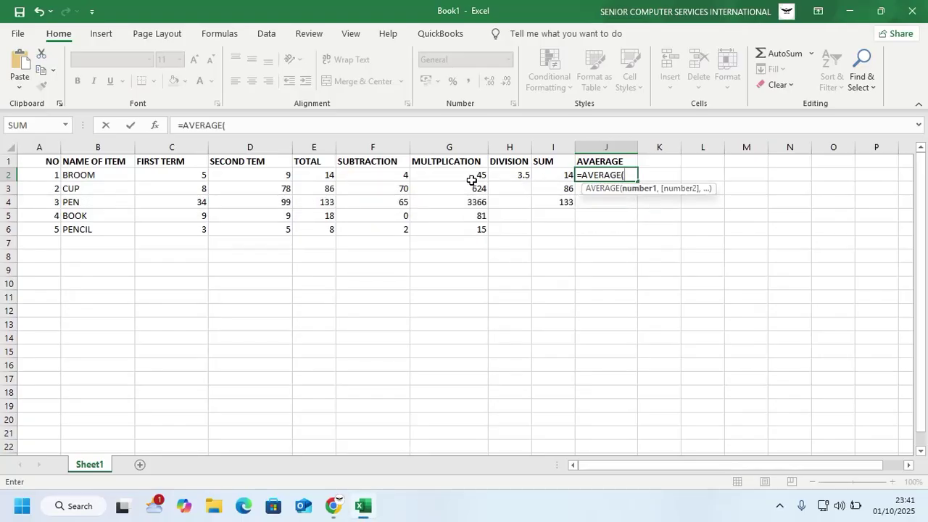
left_click(193, 175)
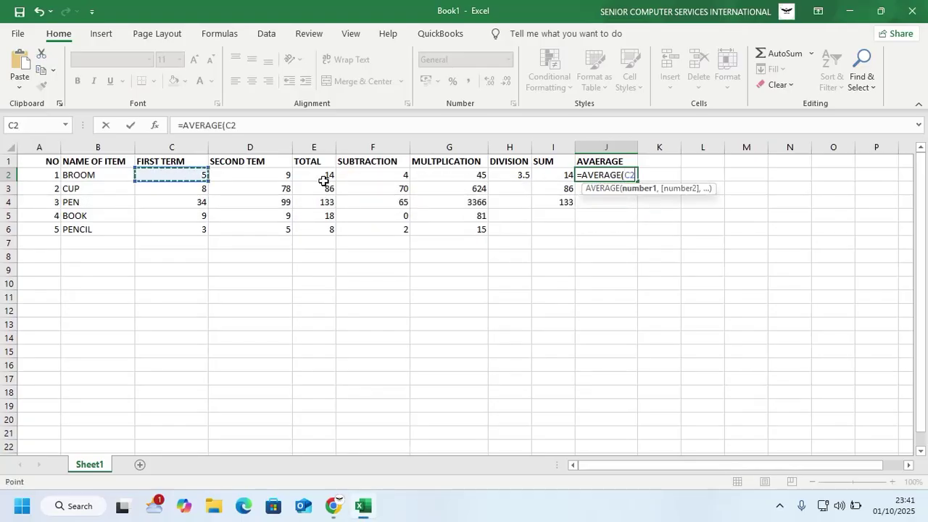
key("F8")
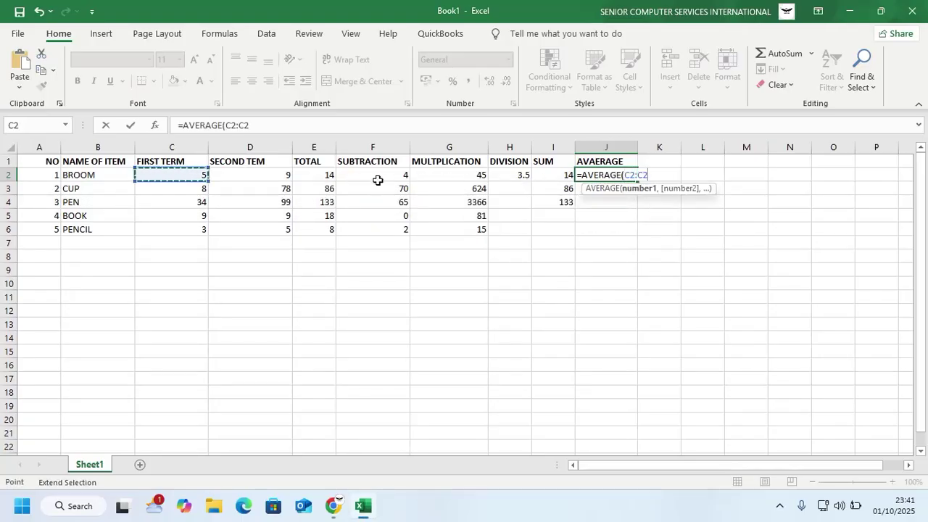
left_click(286, 174)
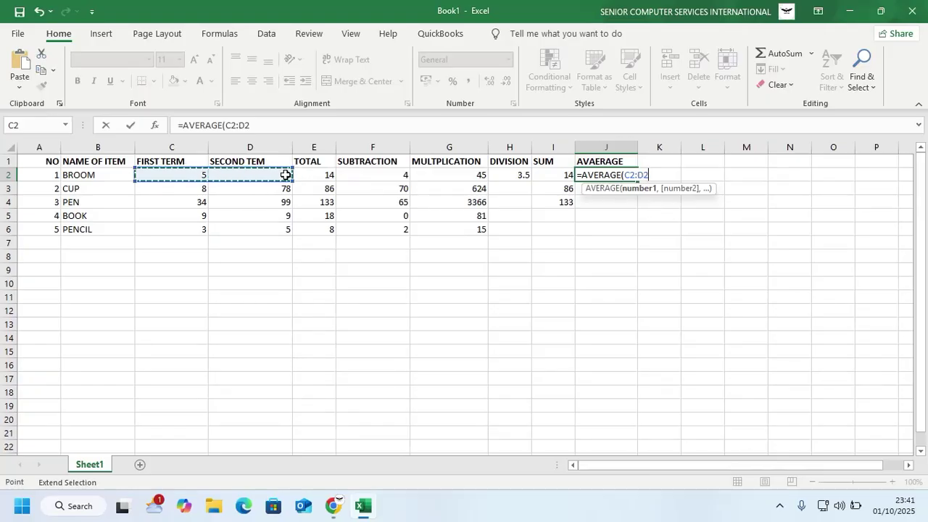
key("Return")
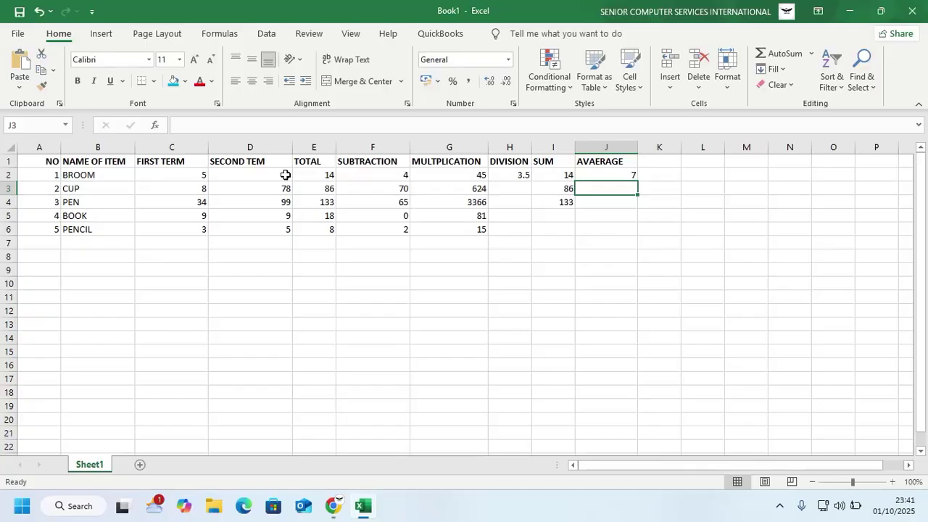
Step: Enter the heading MAX in cell K1 and the formula =MAX(C2:D2) in K2 for the broom's two terms
double_click(656, 161)
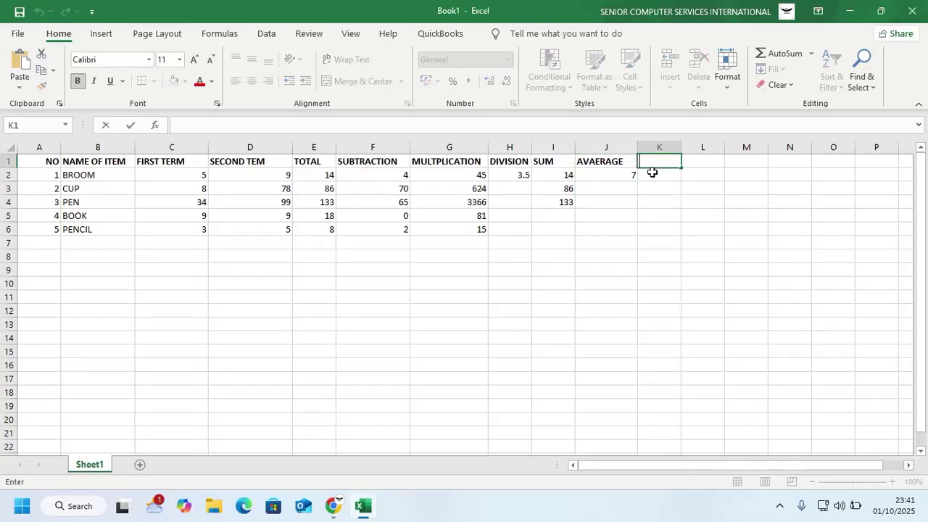
type("MAX")
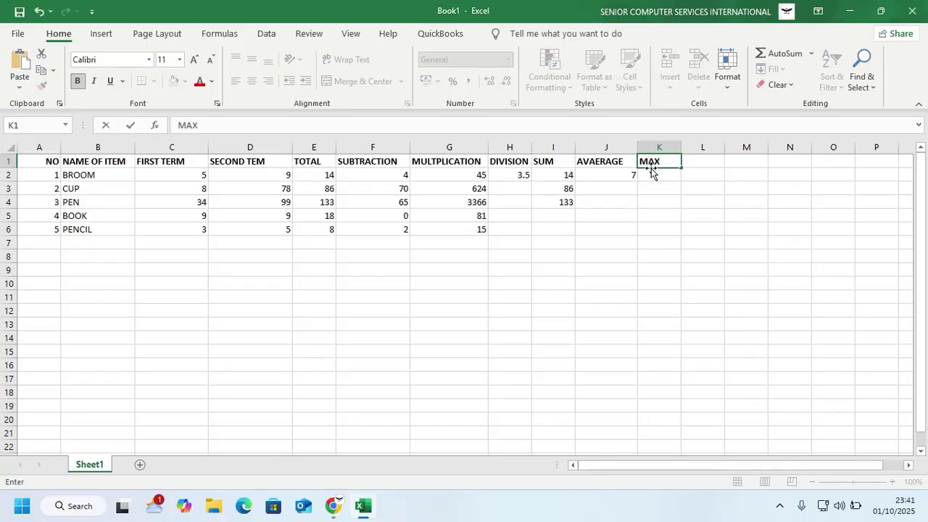
left_click(649, 175)
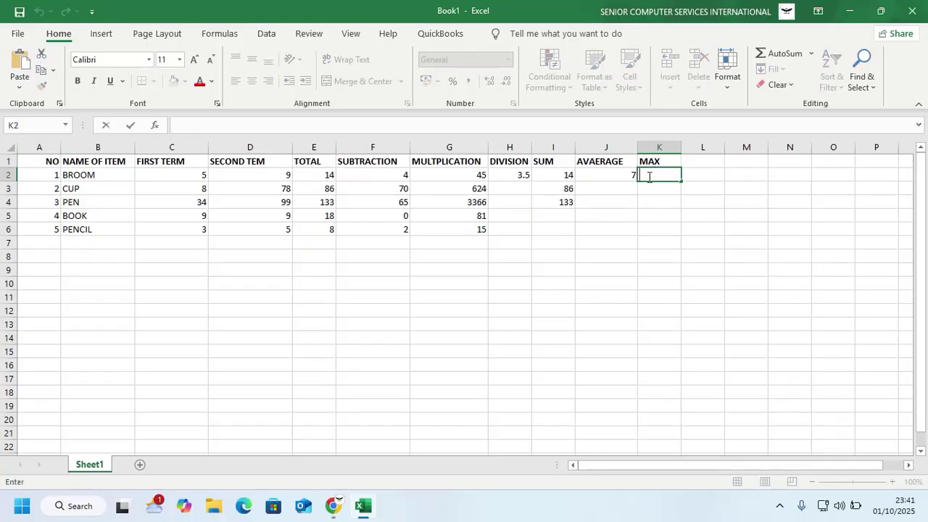
type("=,")
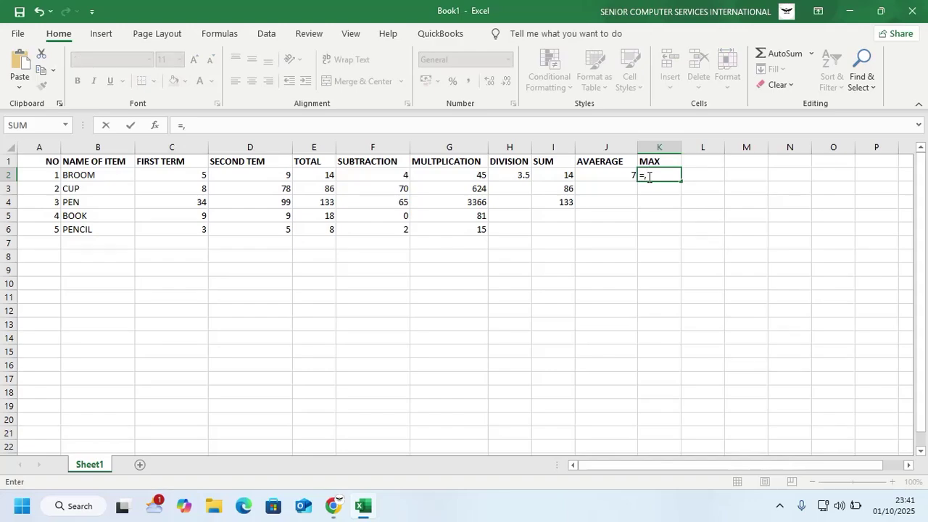
key("BackSpace")
type("M")
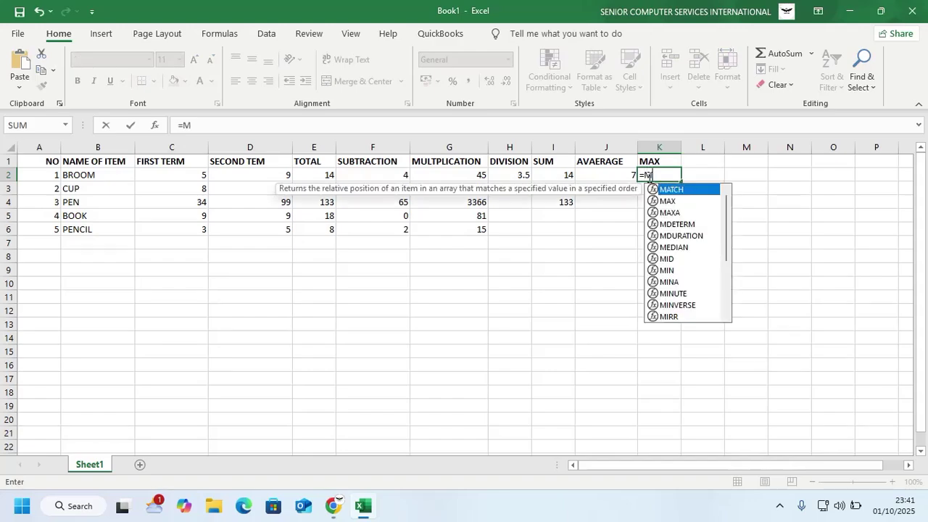
double_click(681, 201)
left_click(187, 178)
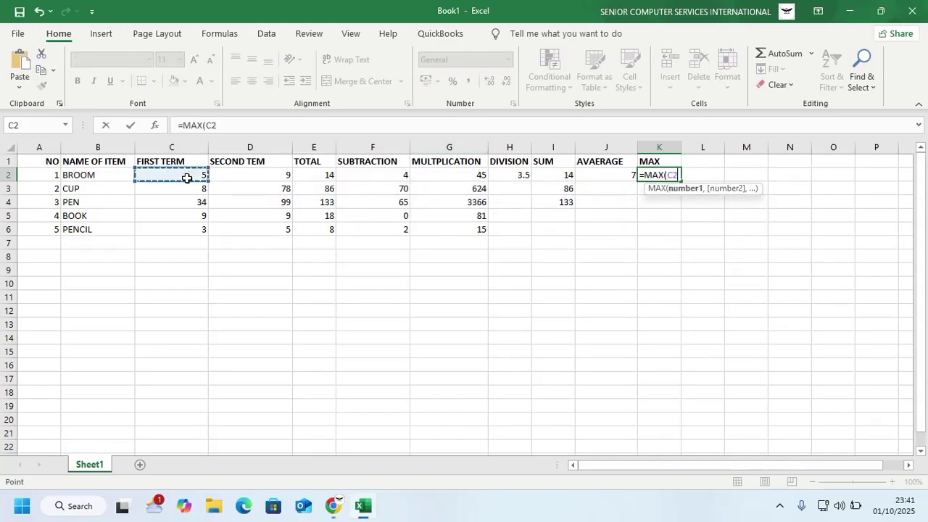
key("F8")
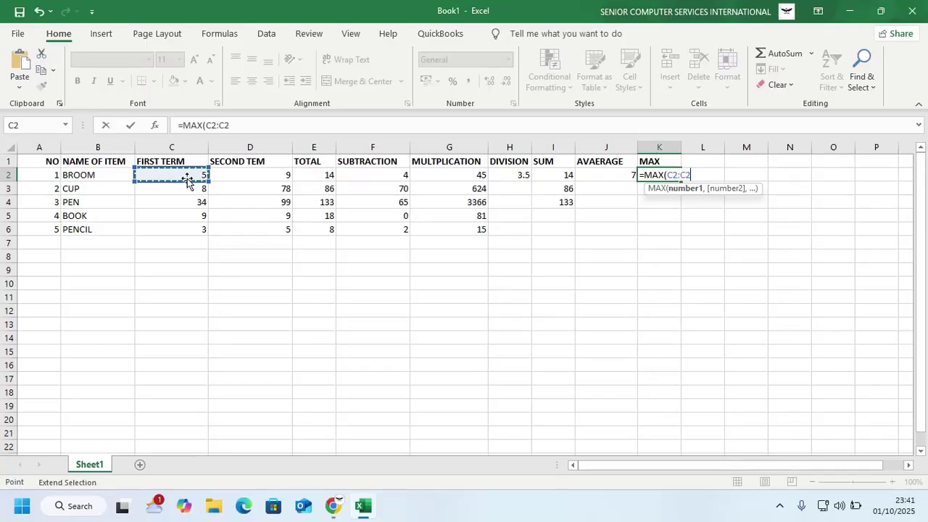
left_click(267, 178)
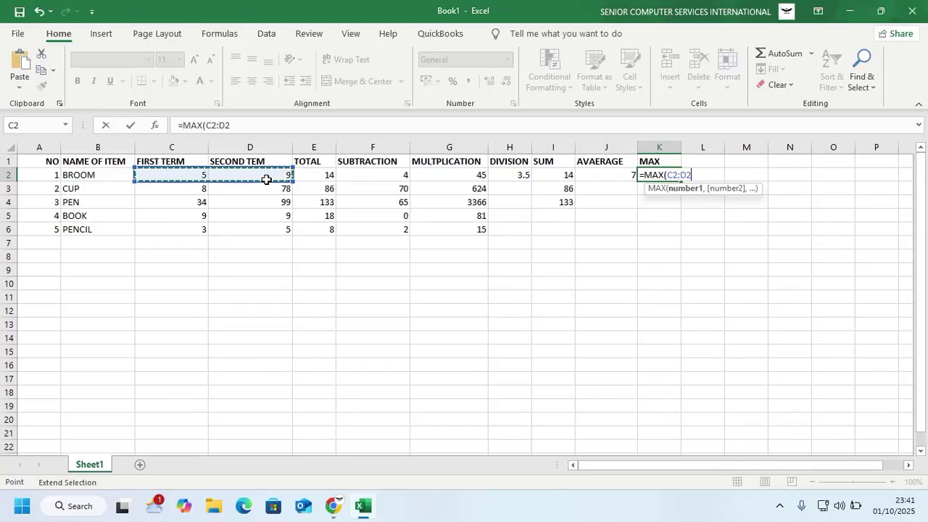
key("Return")
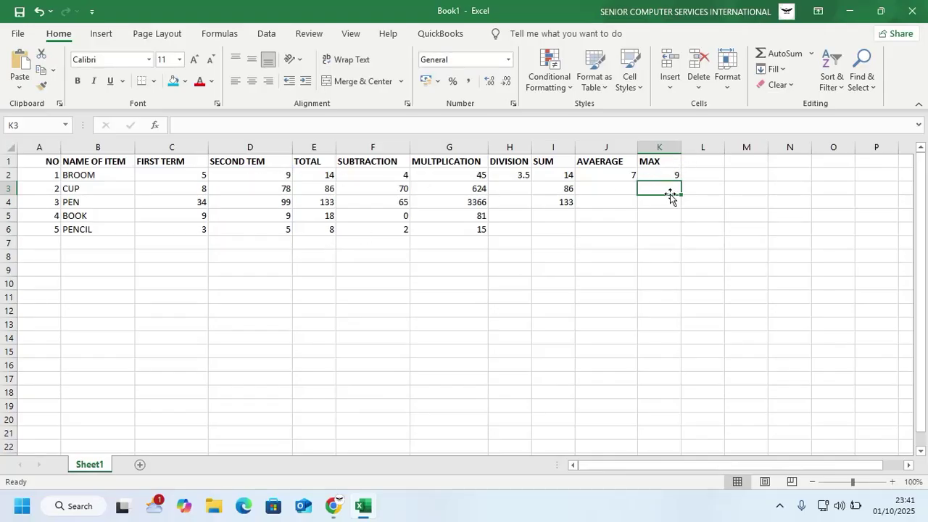
Step: Enter the heading MINIMUN in cell L1
left_click(711, 168)
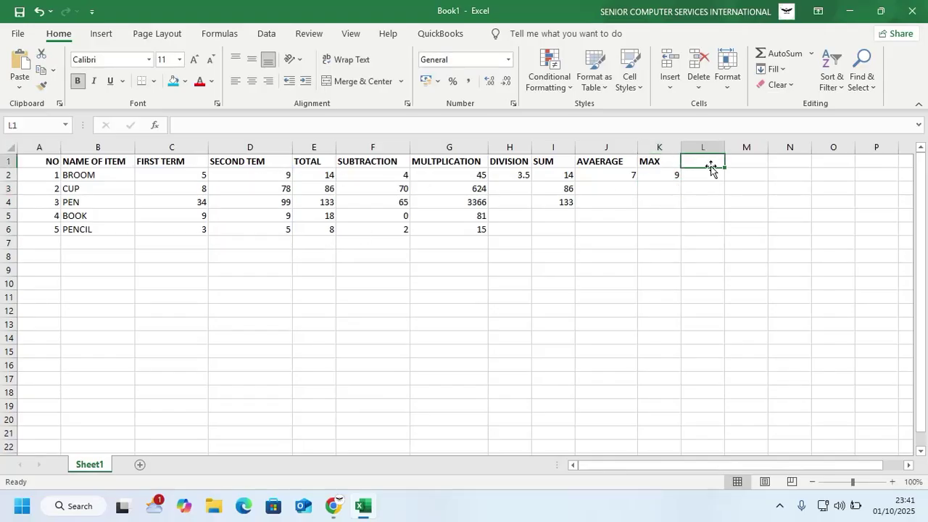
type("MIN")
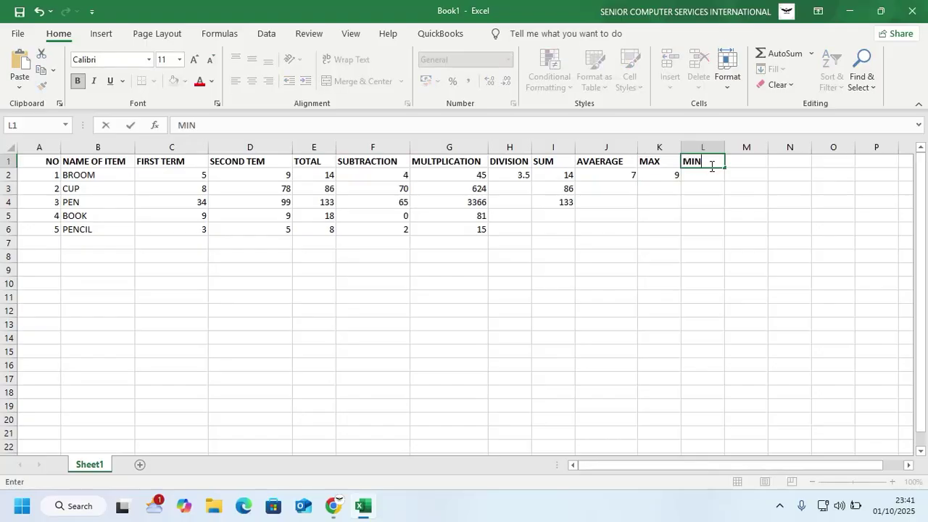
type("IMUN")
Step: Change the heading in cell K1 to MAXIMUN and widen columns K and L to fit their headings
double_click(666, 163)
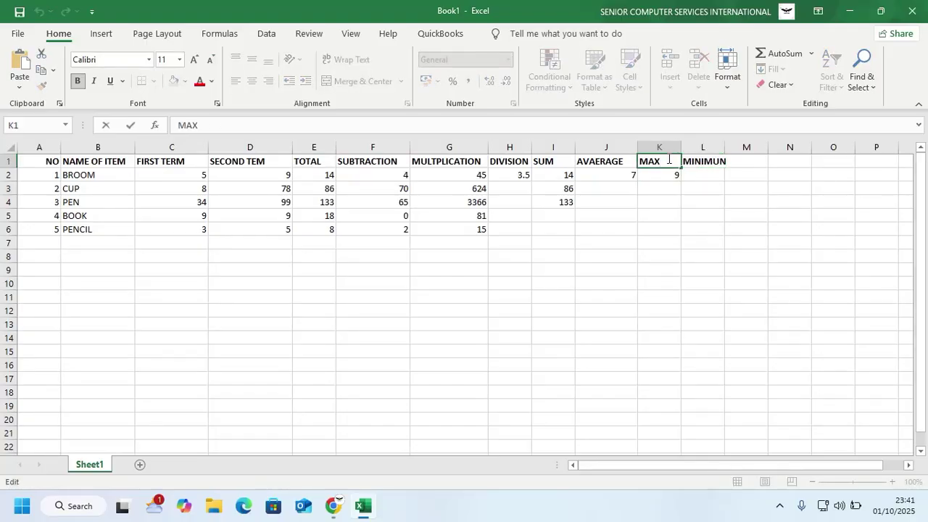
type("IMUN")
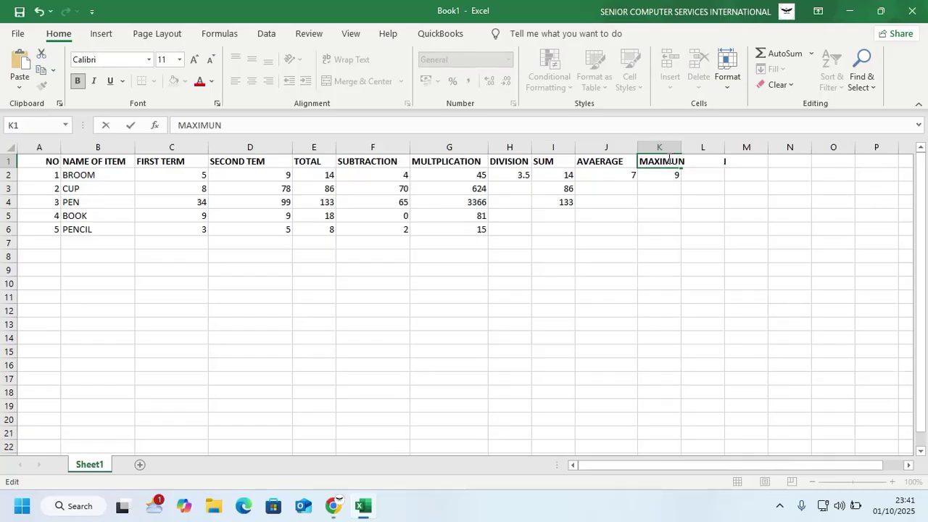
left_click(687, 142)
left_click_drag(682, 145, 761, 148)
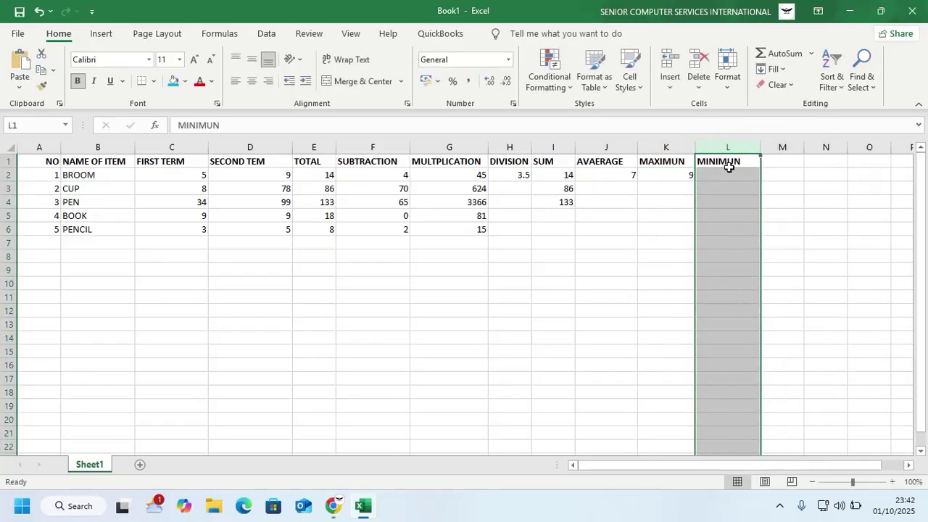
Step: Enter the formula =MIN(C2:D2) in cell L2 for the broom's first and second terms
left_click(724, 175)
type("=")
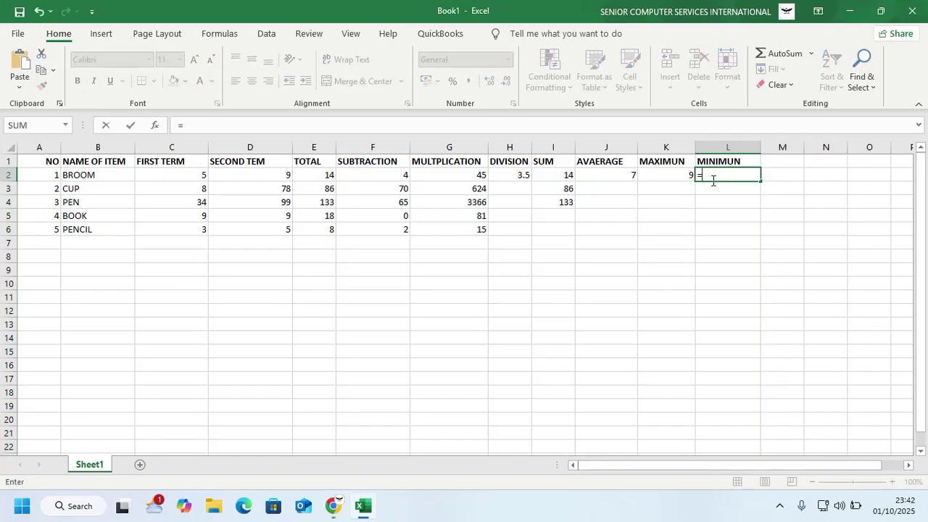
type("MI")
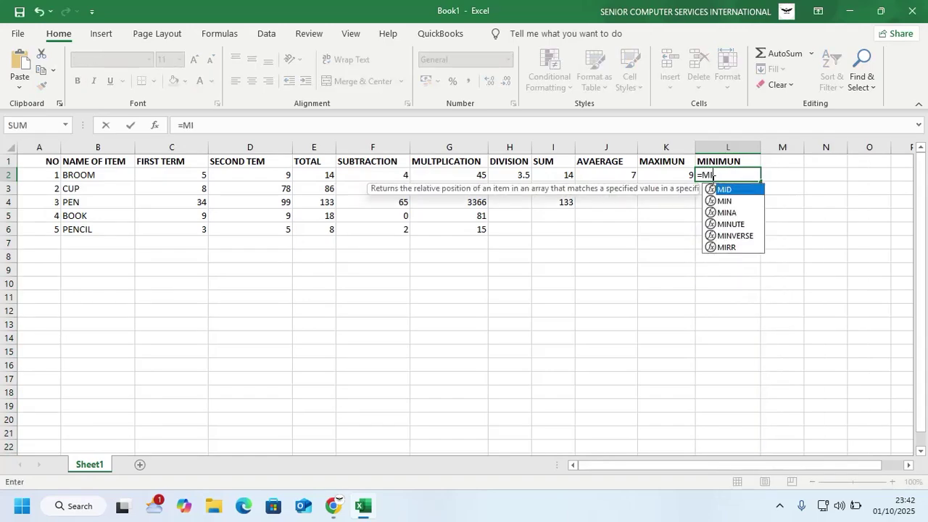
double_click(721, 202)
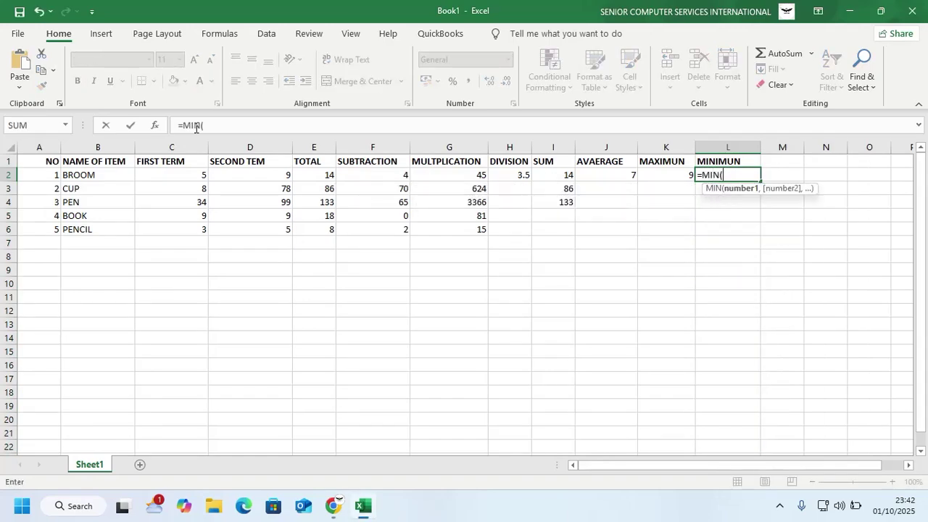
left_click(167, 174)
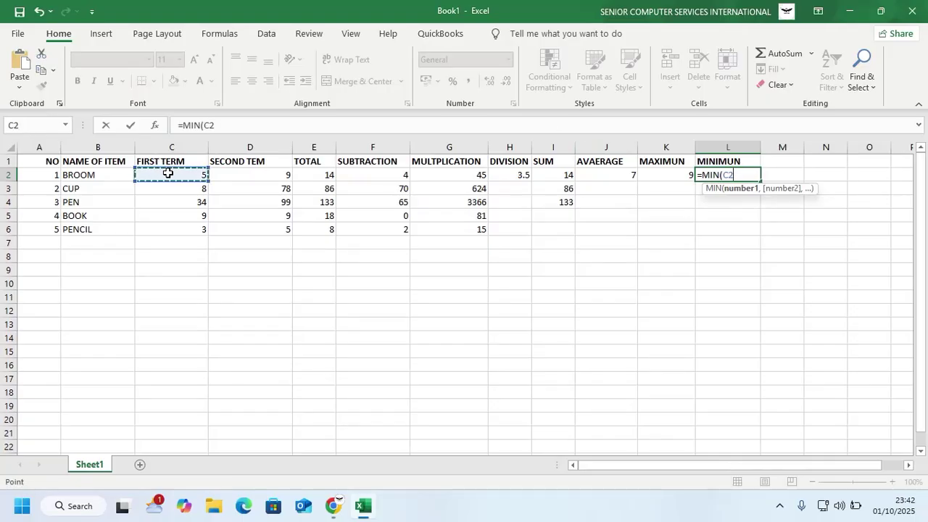
key("F8")
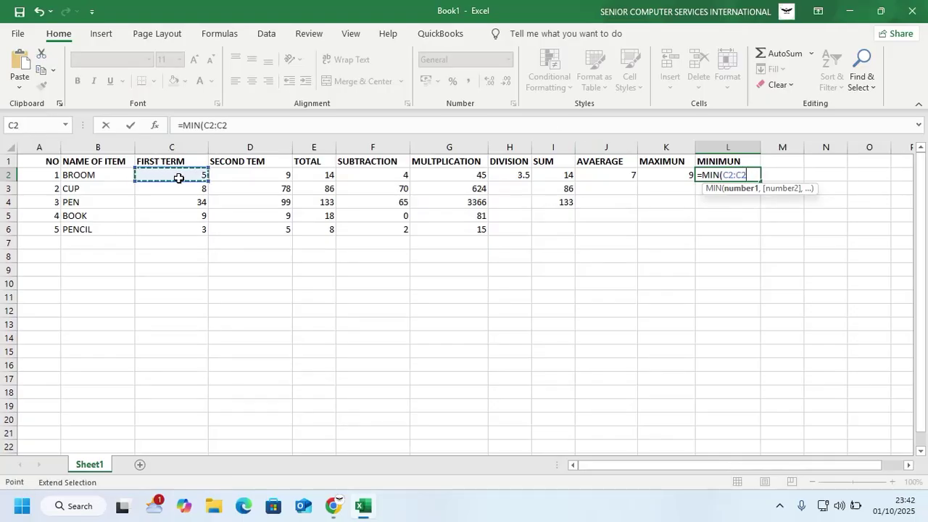
left_click(230, 175)
type(")")
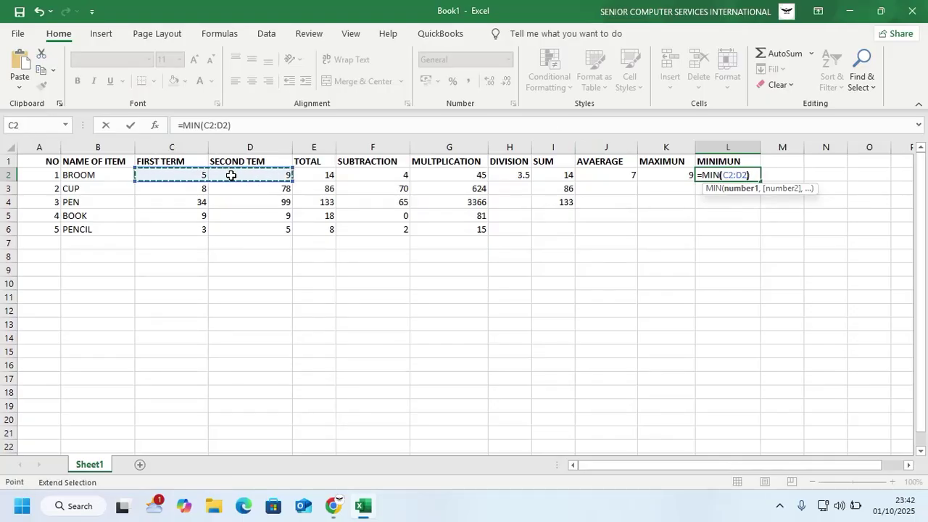
key("Return")
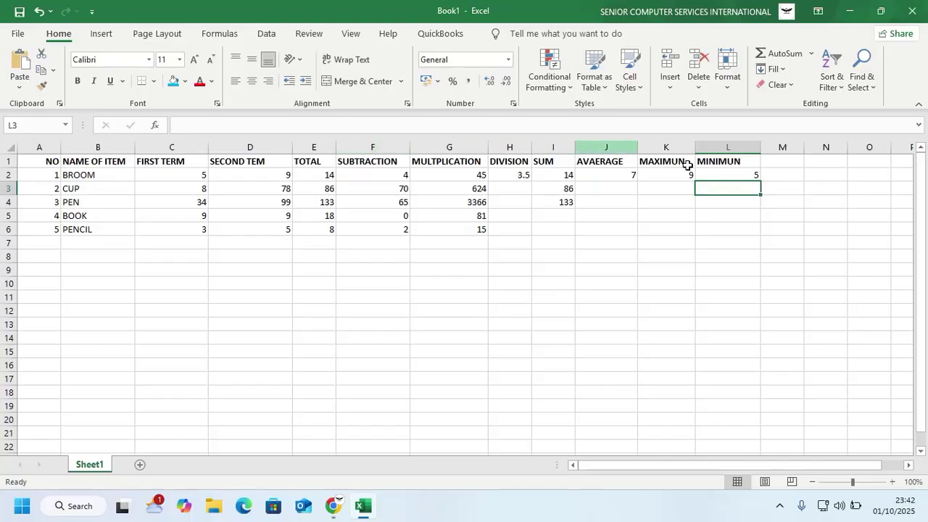
Step: Enter the heading IF in cell M1
left_click(784, 162)
type("I")
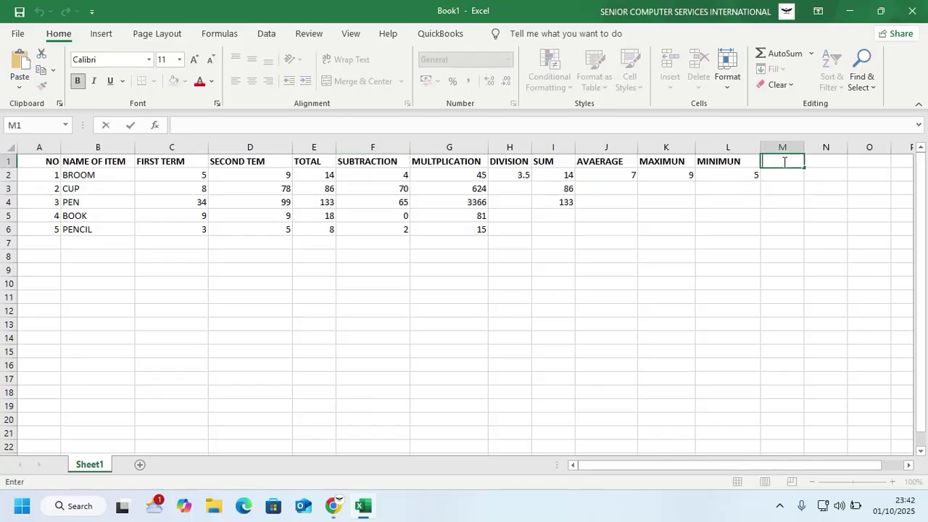
type("F")
Step: Enter the formula =IF(E2>70,"PASS","FAIL") in cell M2 and fill it down to M6
double_click(781, 177)
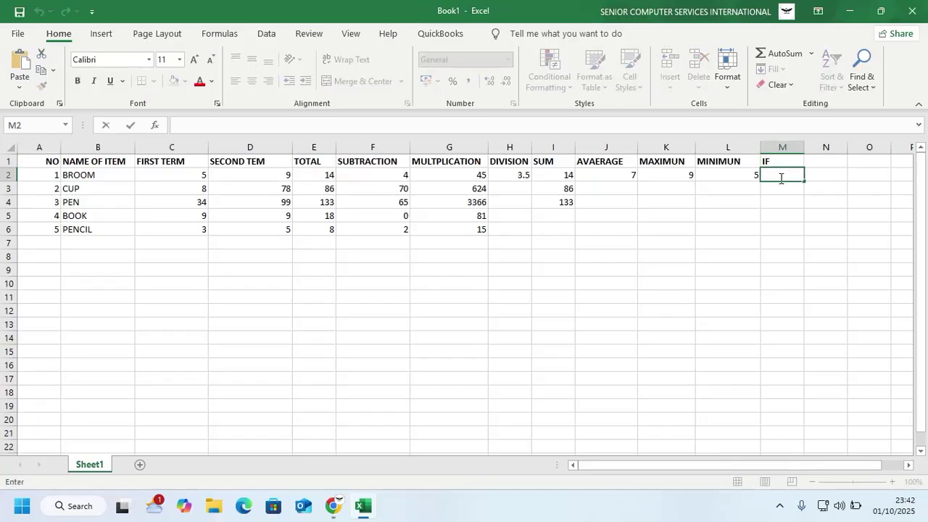
type("=")
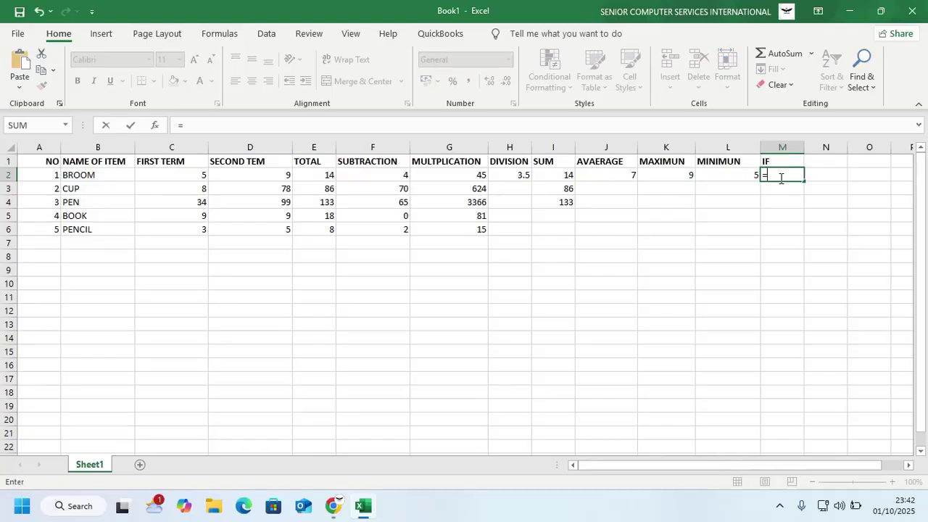
type("IF")
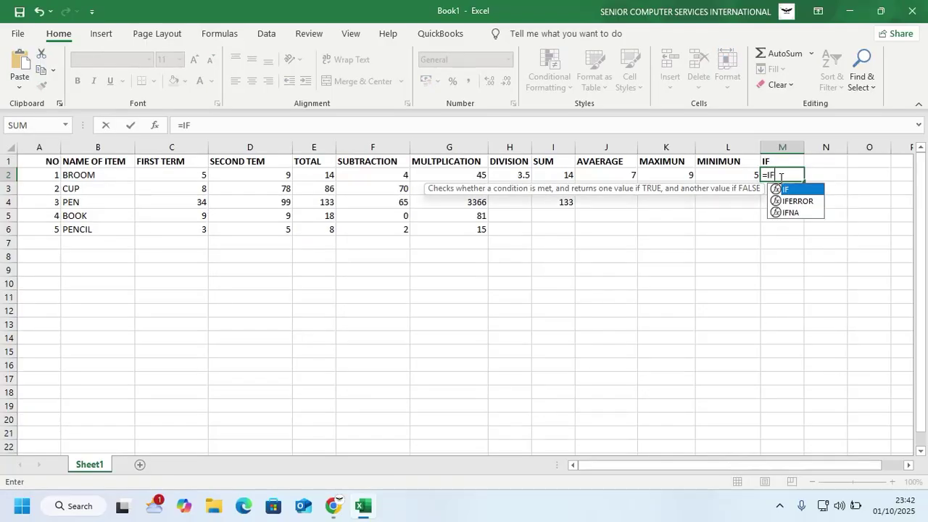
type("(")
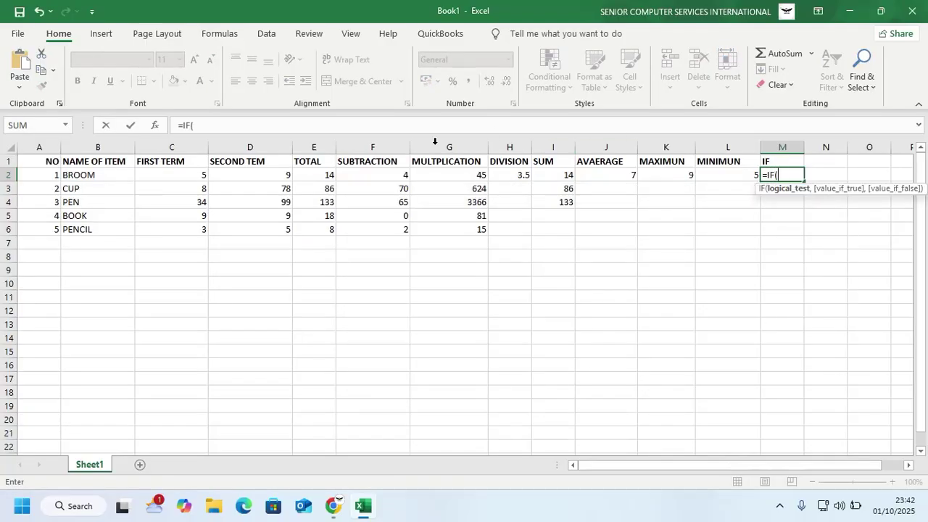
left_click(327, 175)
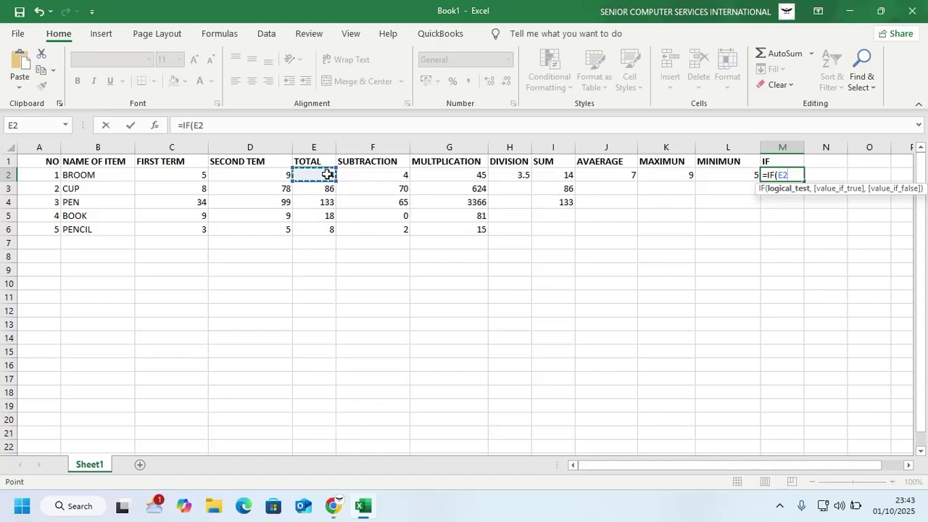
type(">70,")
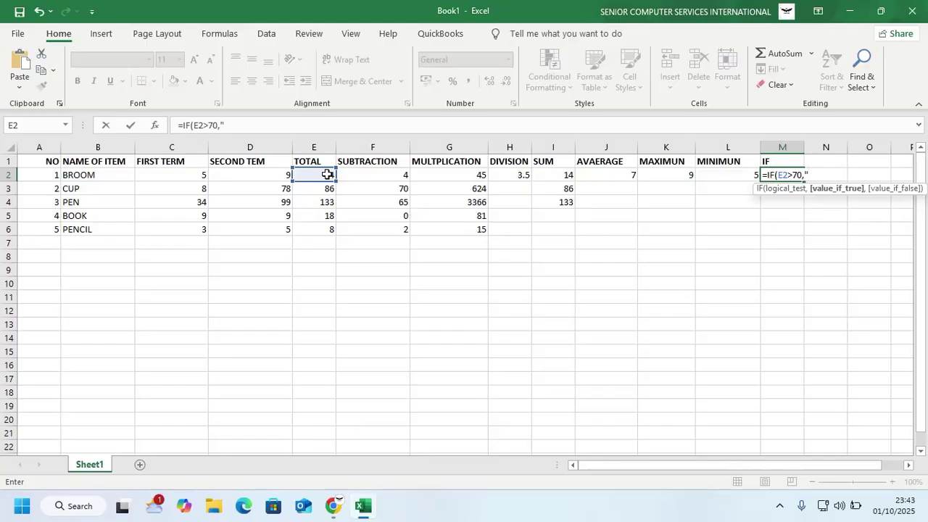
type("\"PASS\"")
type(",")
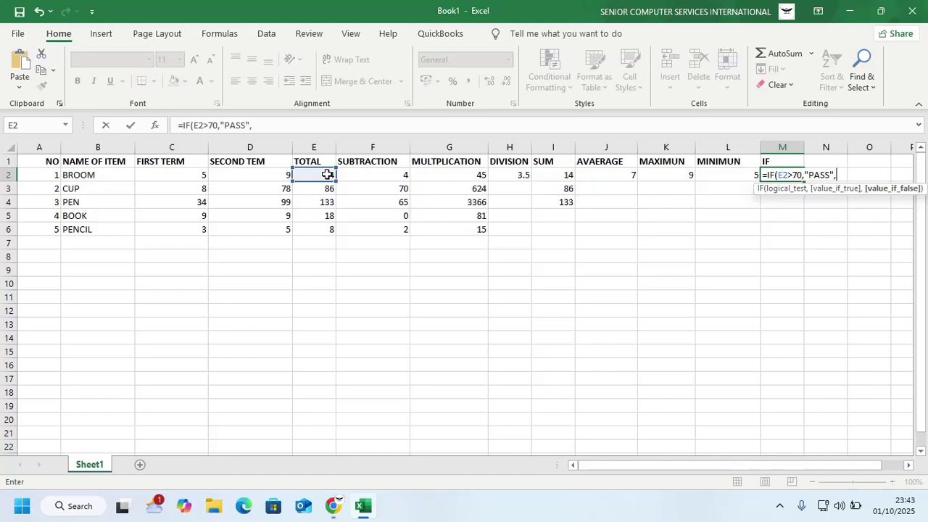
type("\"FAIL\")")
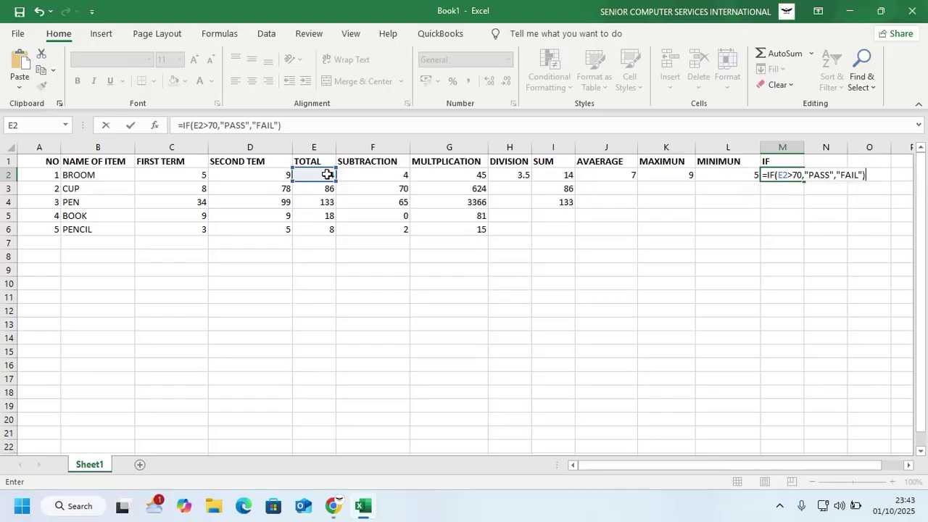
key("Return")
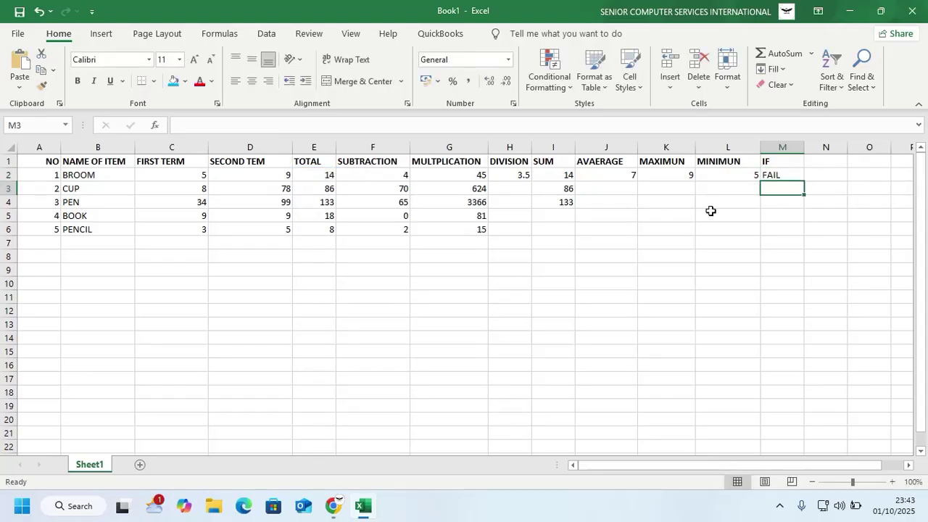
left_click(783, 172)
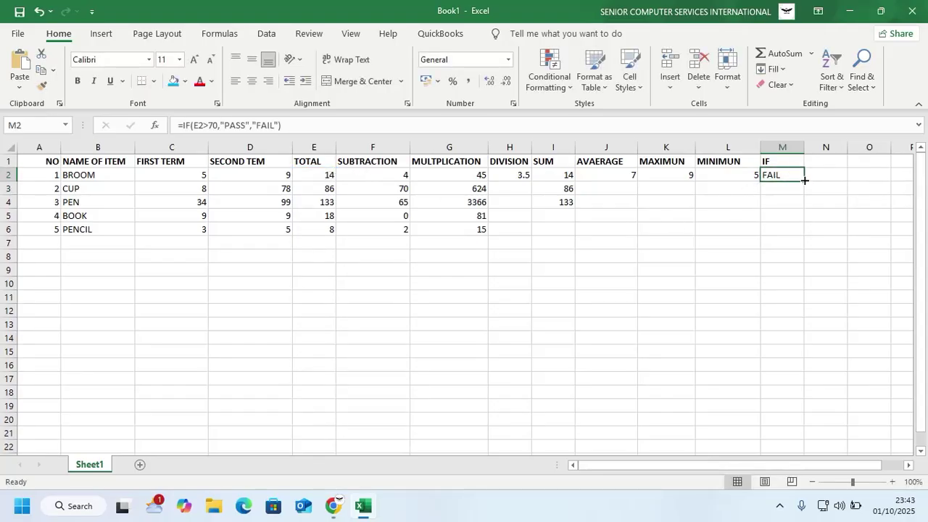
left_click_drag(803, 181, 800, 231)
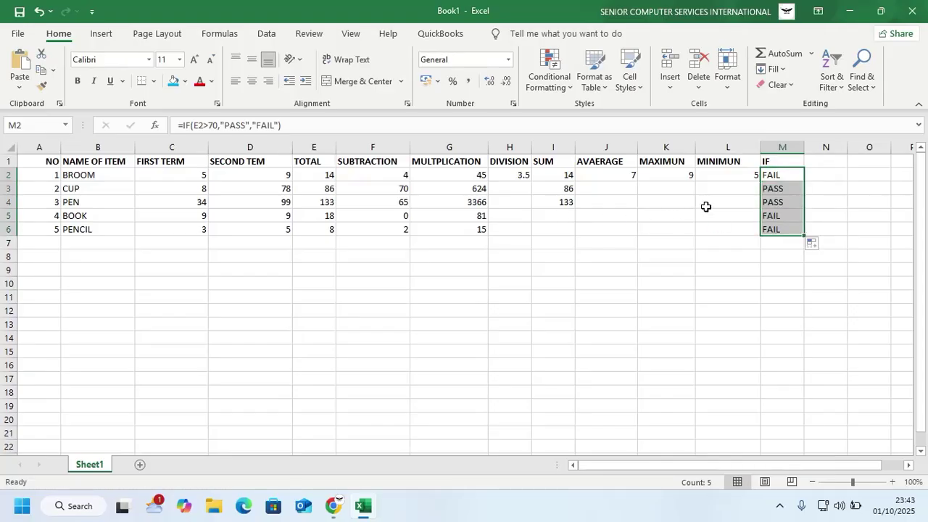
Step: Examine the copied IF formulas in M3 and M4 and the subtraction cells of the cup and pen rows
left_click(772, 187)
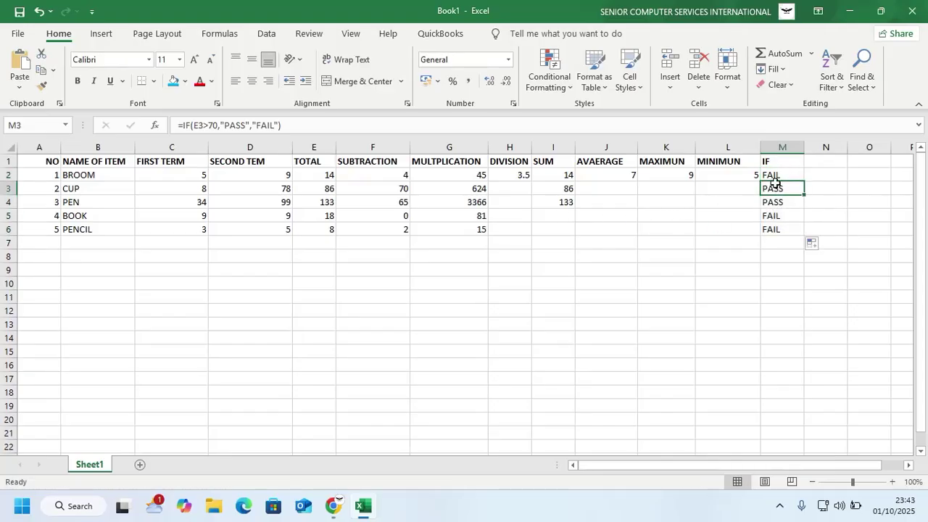
double_click(773, 189)
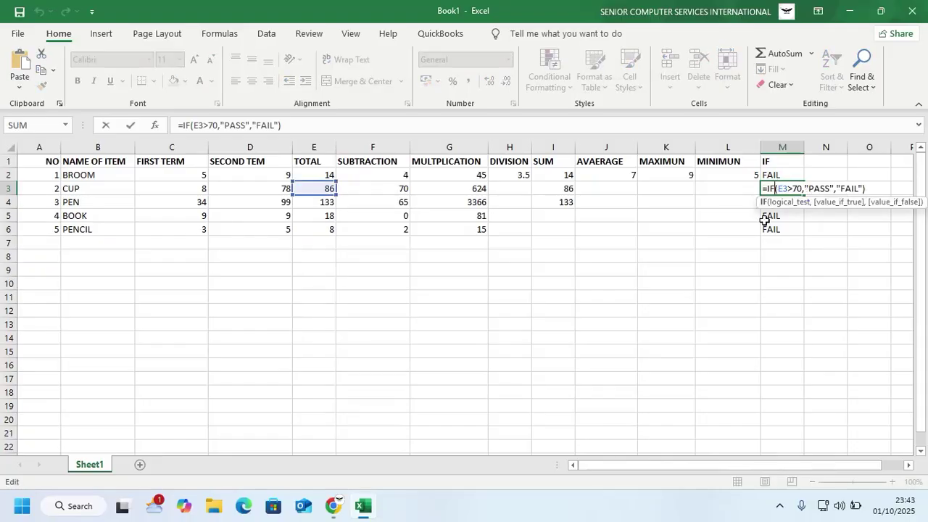
key("Escape")
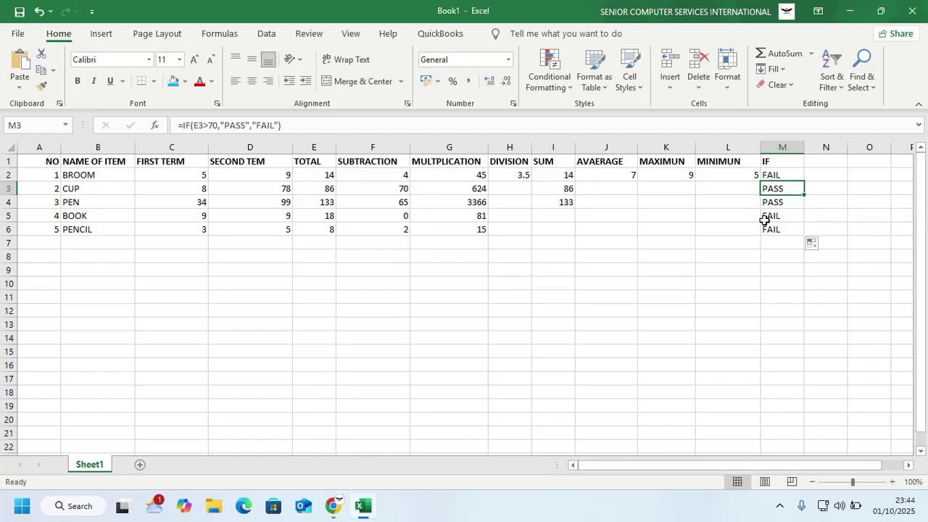
left_click(400, 190)
left_click(404, 203)
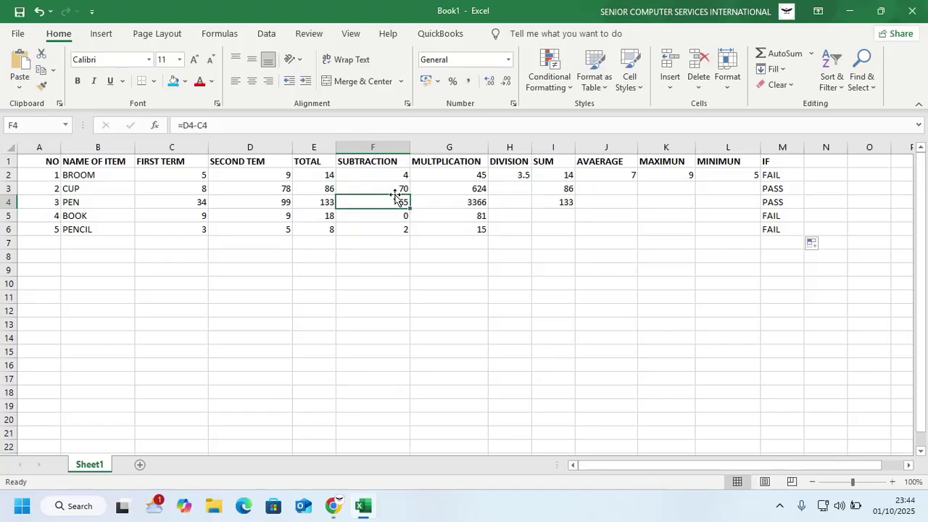
left_click(396, 190)
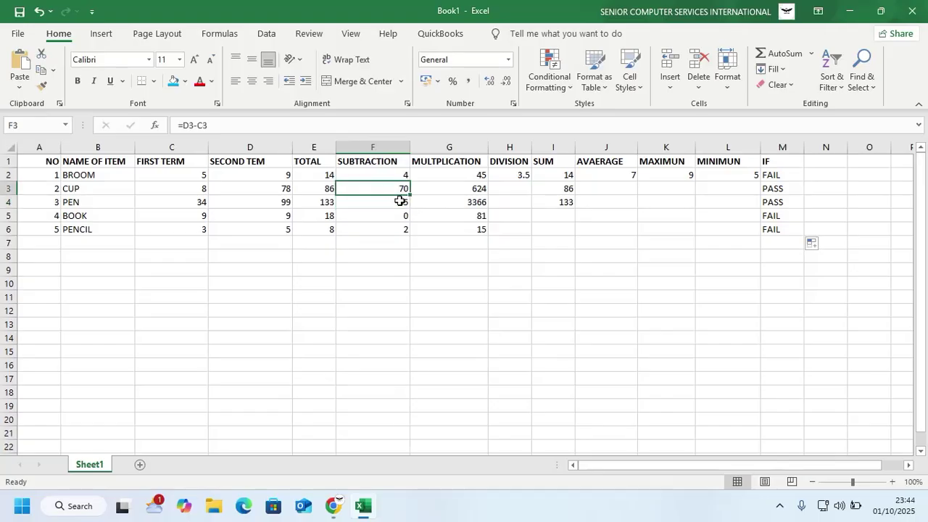
left_click(399, 200)
left_click(394, 190)
left_click(402, 203)
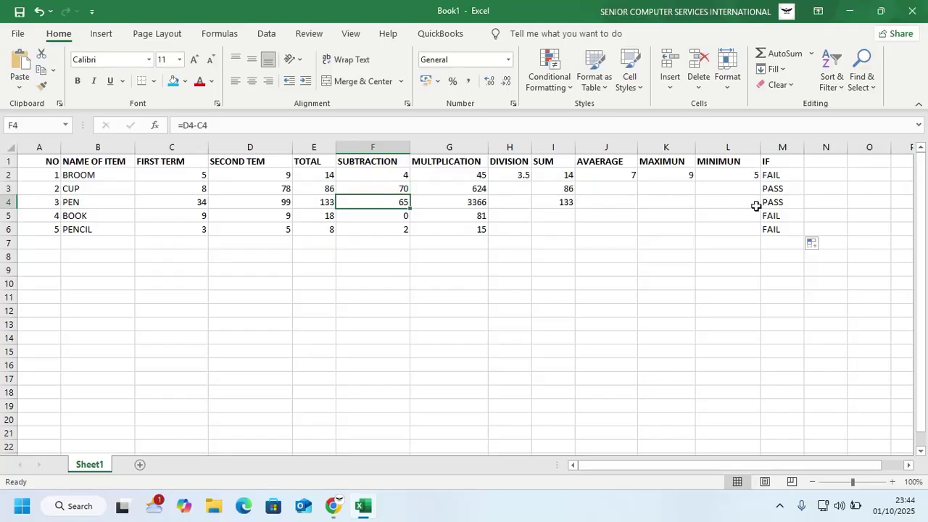
double_click(780, 202)
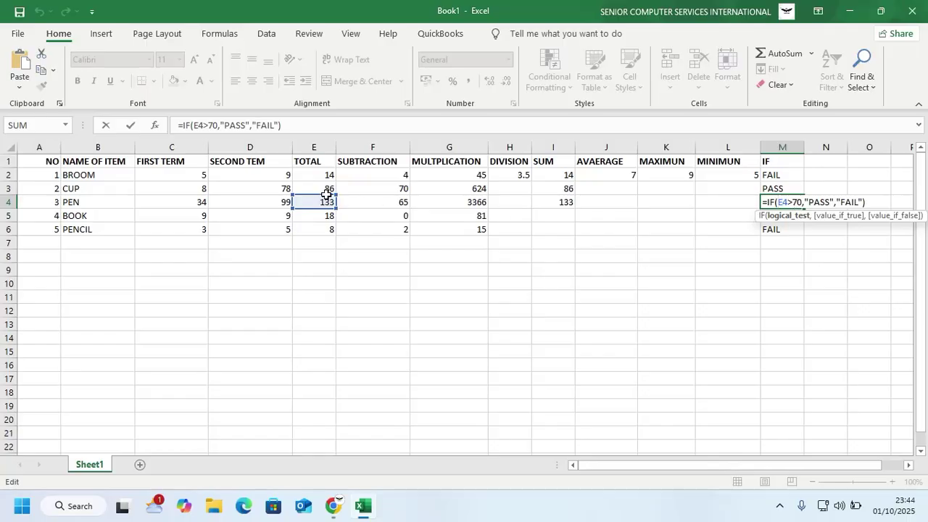
key("ctrl+Return")
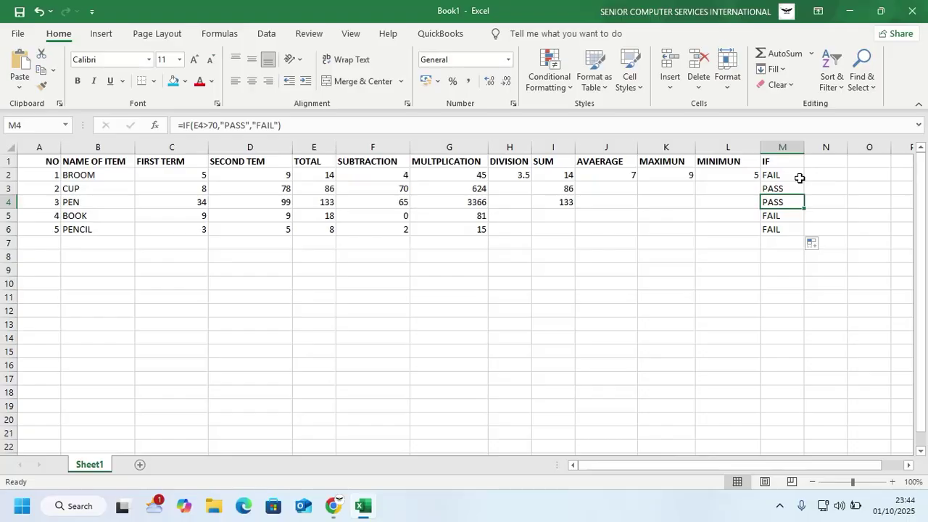
Step: Enter the heading COUNT in cell N1
double_click(825, 163)
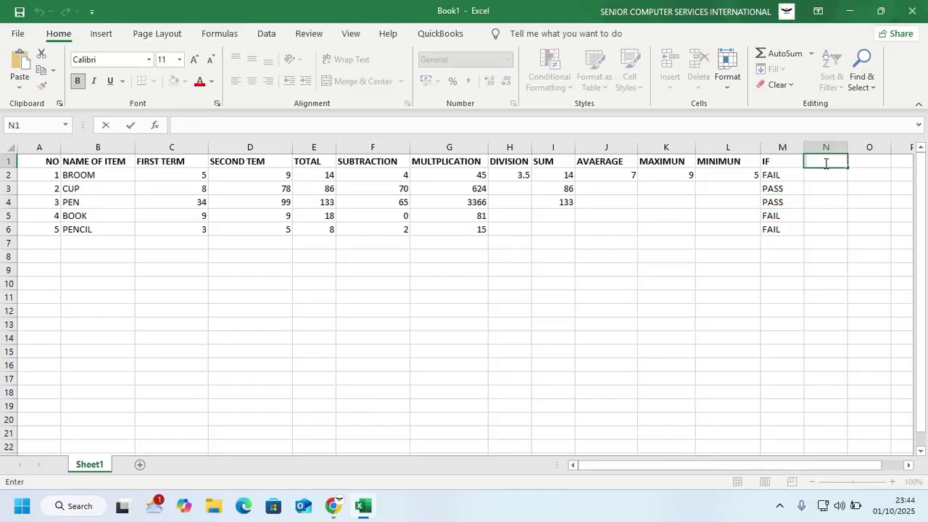
type("COUNT")
left_click(837, 176)
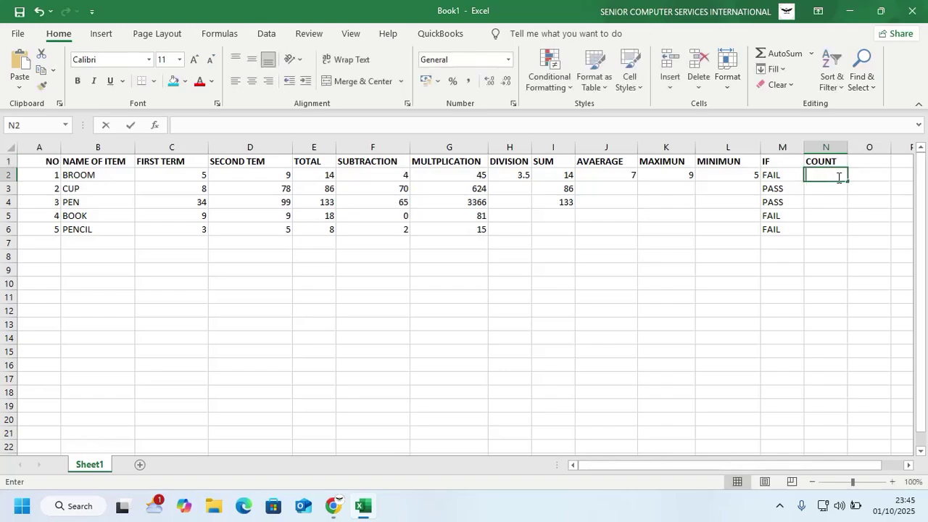
Step: Enter the formula =COUNT(C2:D2) in cell N2 to count the broom row's two term values
double_click(839, 177)
type("=C")
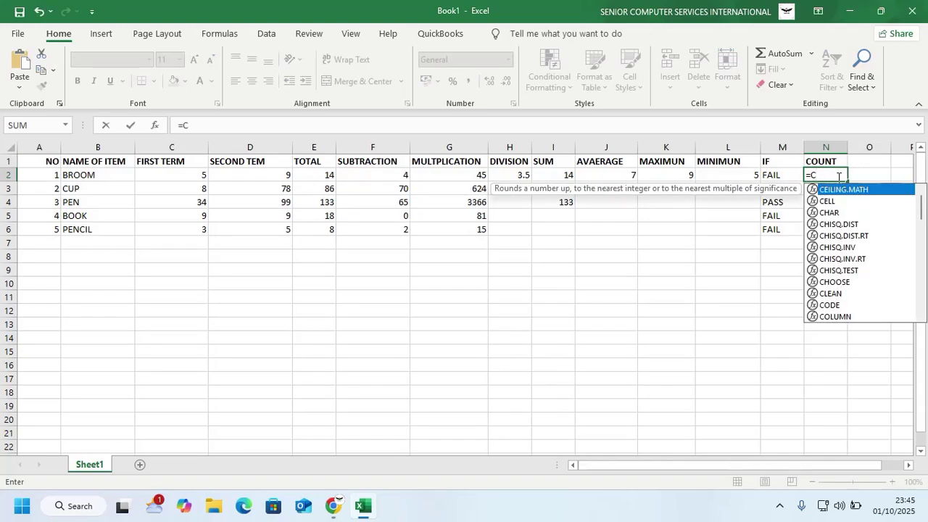
type("OU")
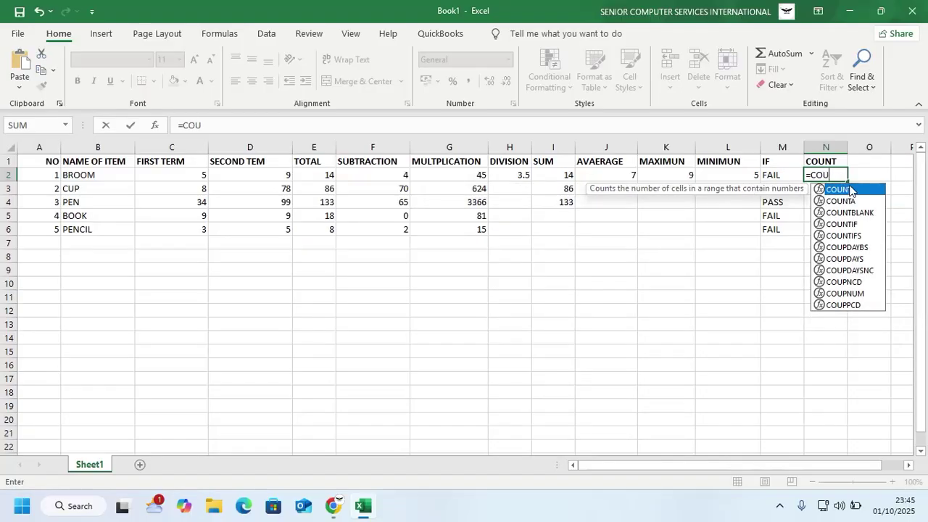
double_click(852, 190)
left_click(204, 176)
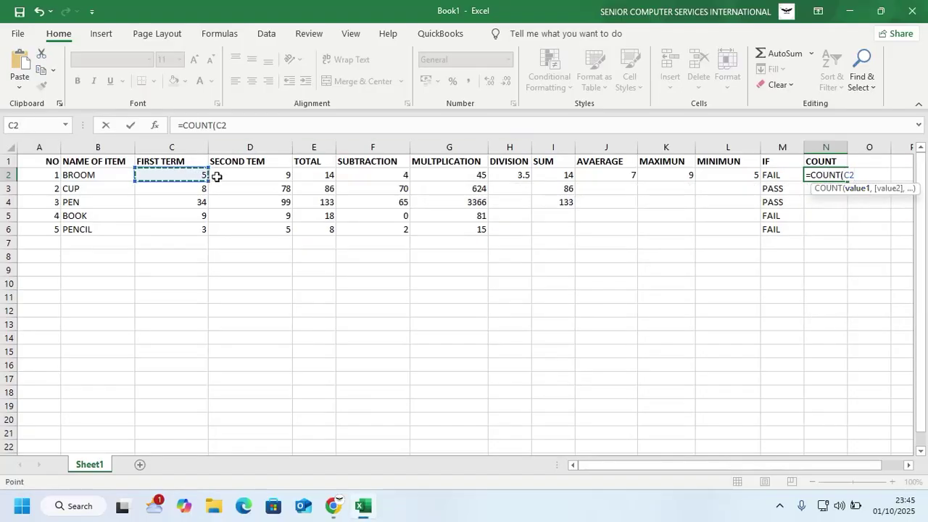
key("F8")
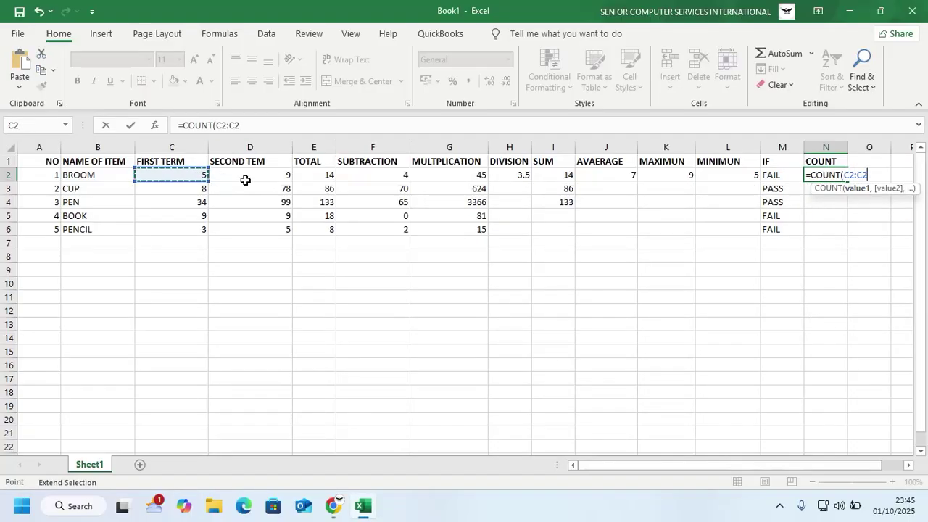
left_click(245, 180)
type(")")
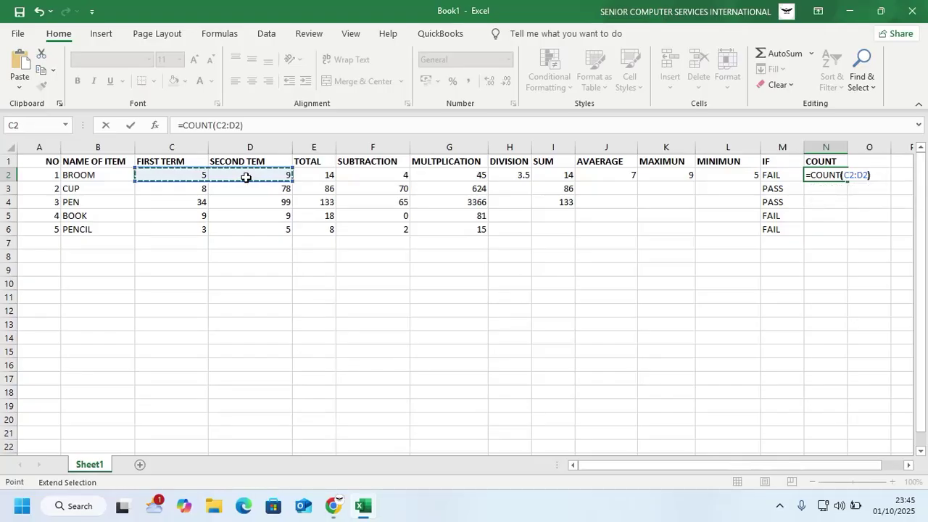
key("Return")
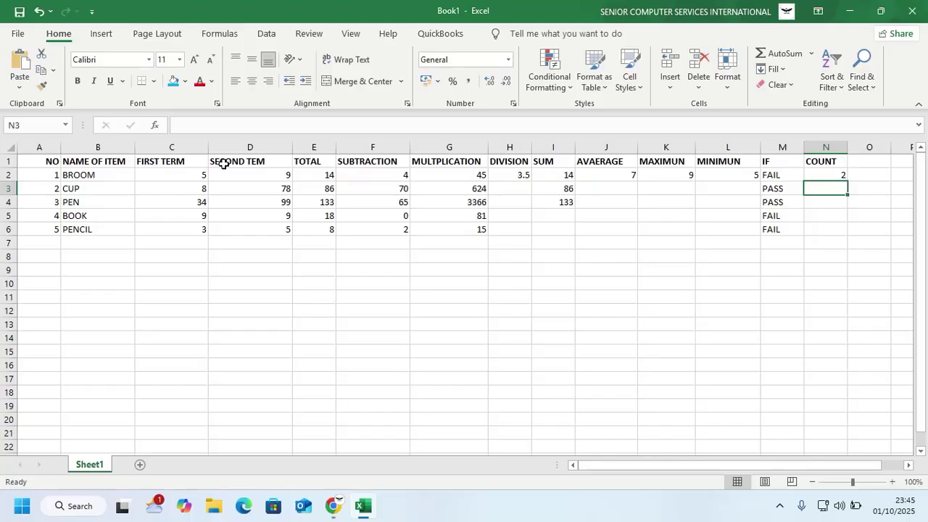
left_click(778, 507)
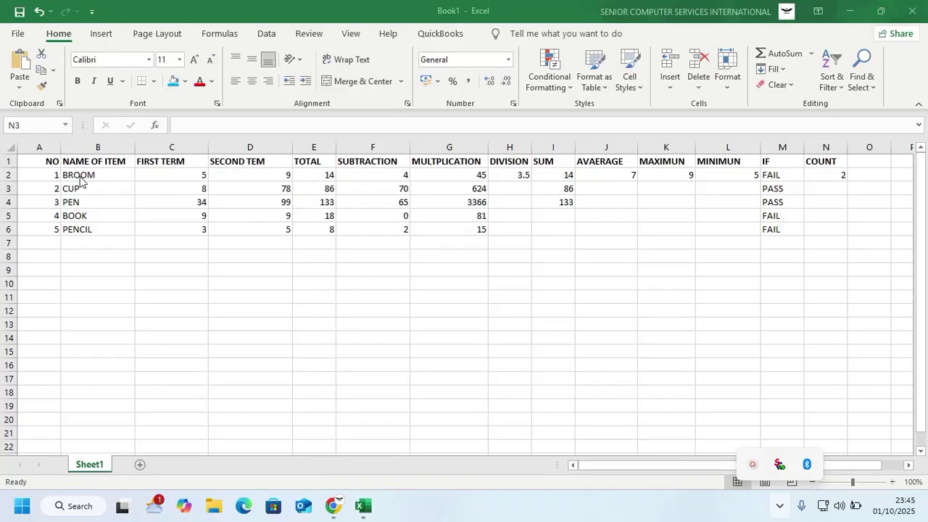
Step: Sort the table rows by the FIRST TERM values in C2:C6 from smallest to largest, expanding the selection
left_click(191, 149)
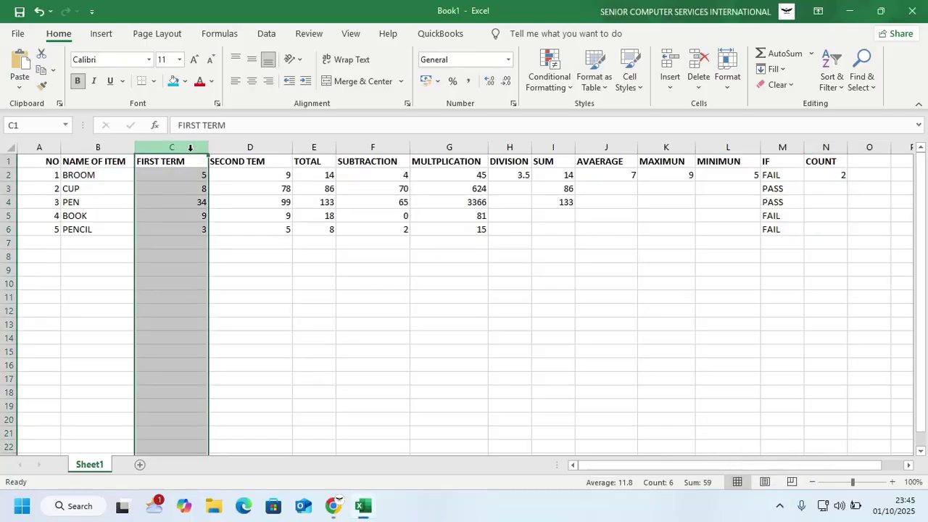
left_click(198, 178)
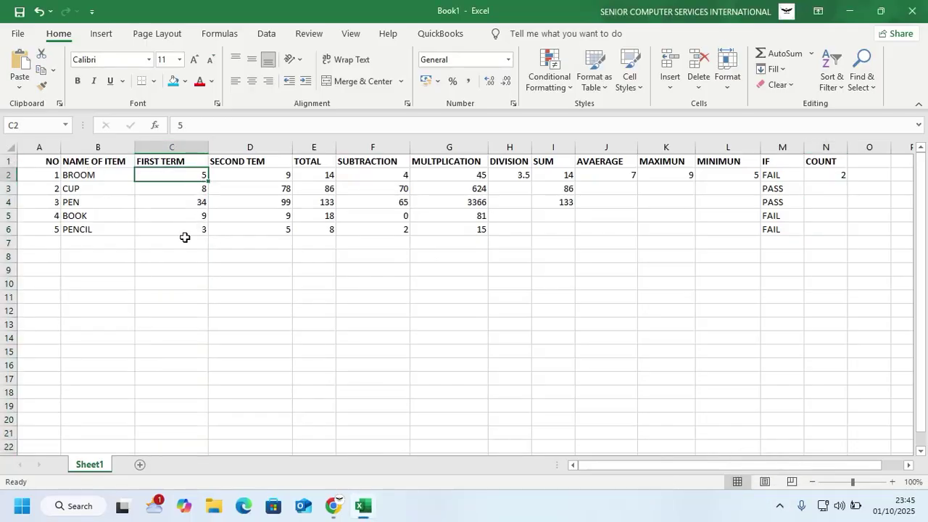
left_click_drag(182, 235, 178, 179)
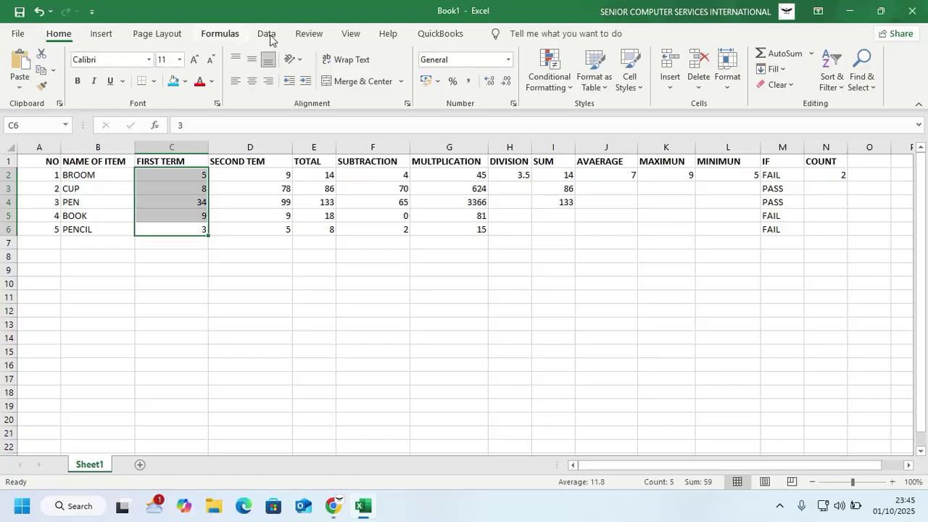
left_click(839, 93)
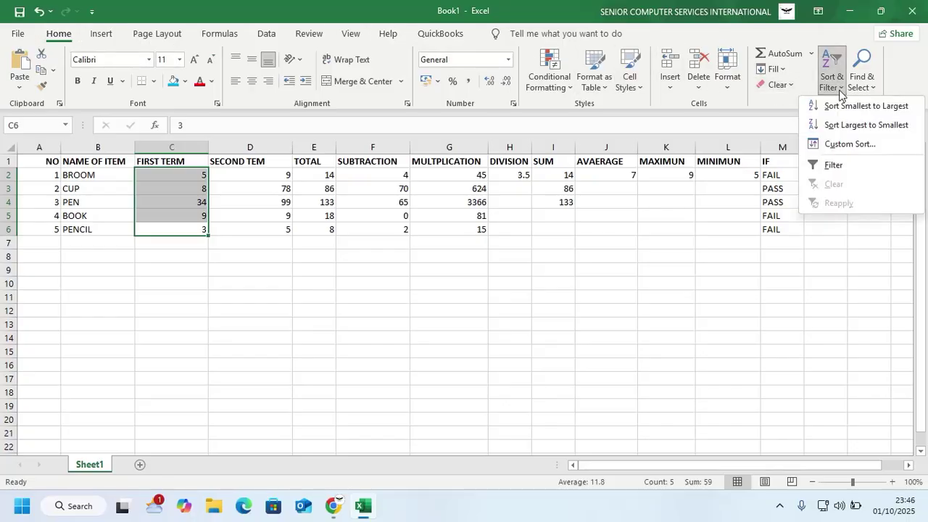
left_click(841, 107)
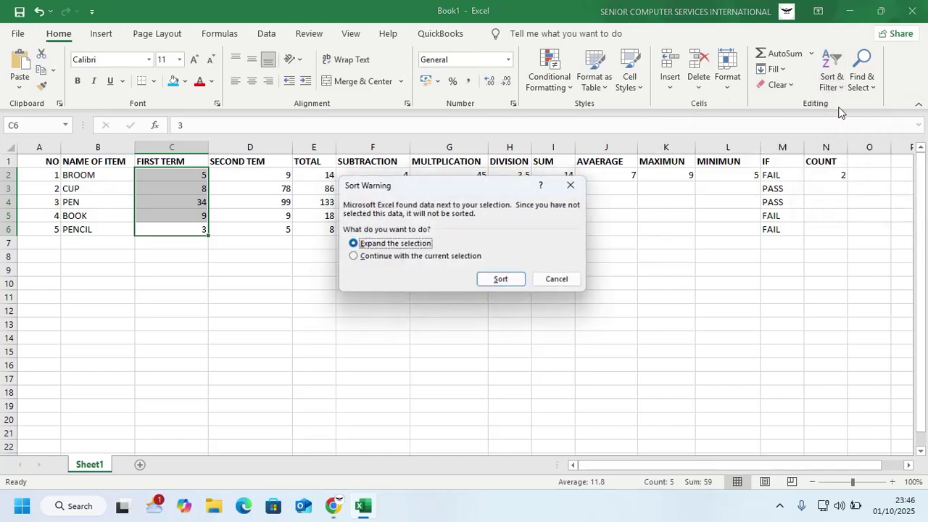
left_click(515, 281)
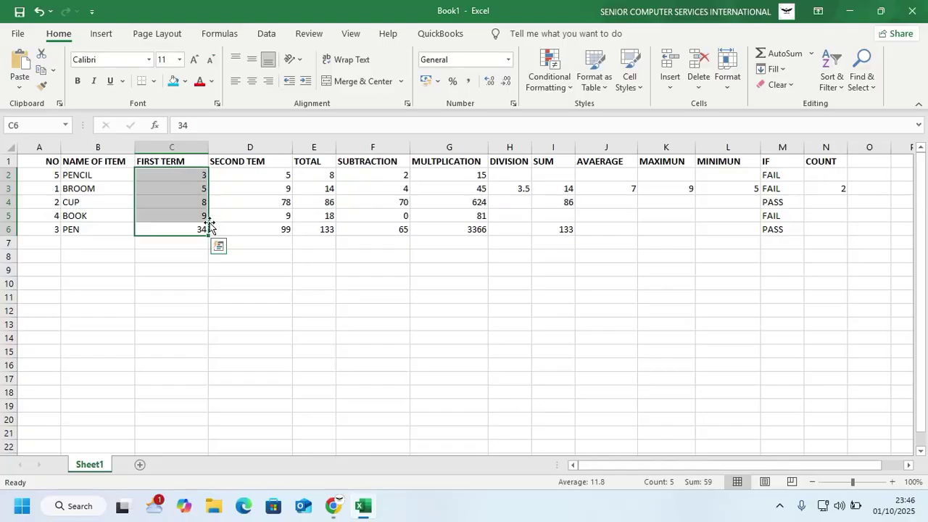
Step: Sort the table rows by the FIRST TERM values from largest to smallest, expanding the selection
left_click(833, 72)
left_click(837, 127)
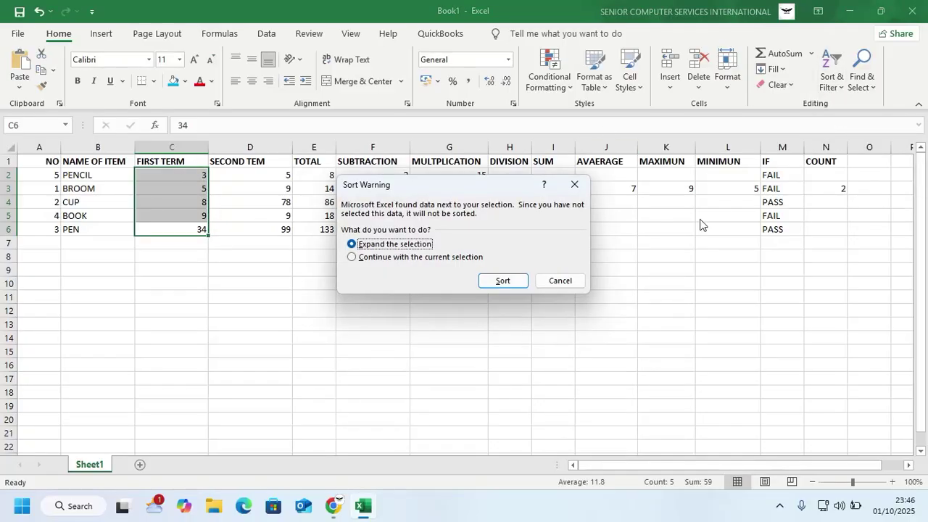
left_click(504, 280)
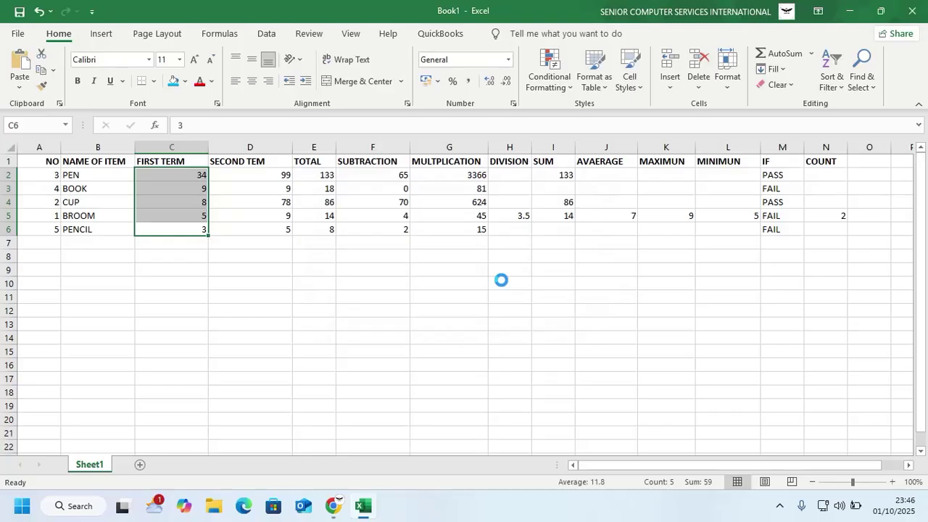
Step: Add a filter to the FIRST TERM values in C2:C6 and exclude 3, 5 and 8, keeping only 9
left_click(833, 78)
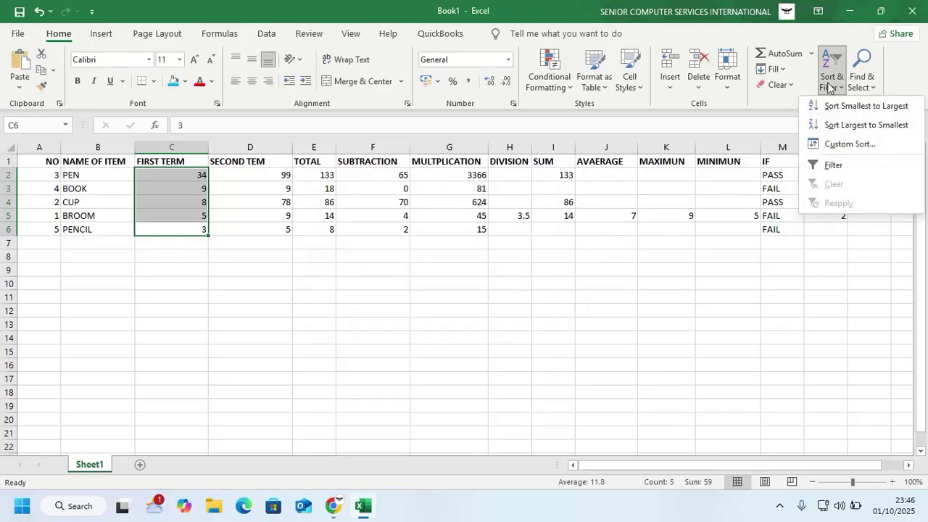
left_click(835, 164)
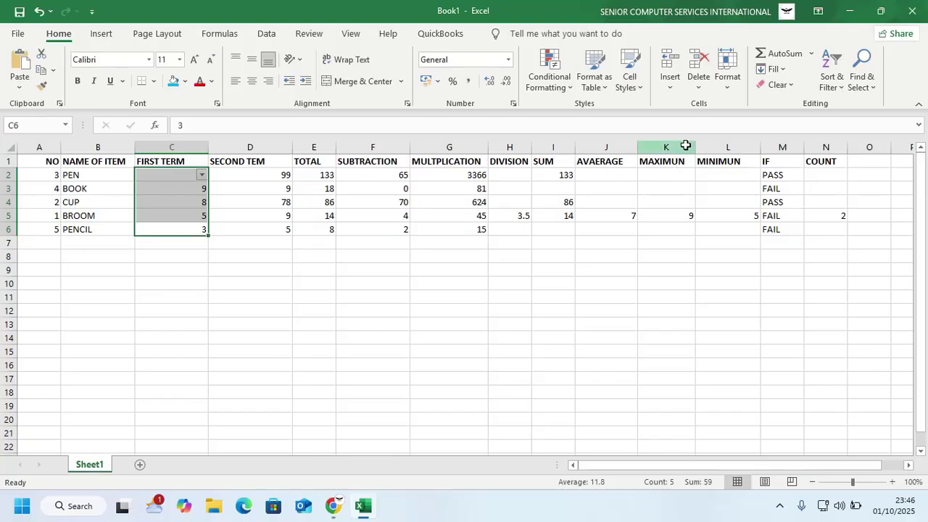
left_click(168, 229)
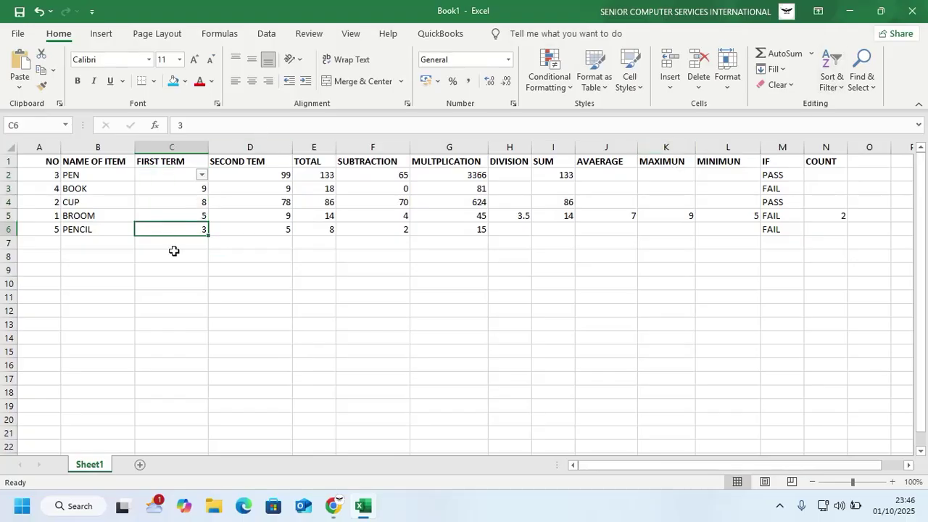
left_click_drag(174, 251, 178, 239)
left_click(202, 175)
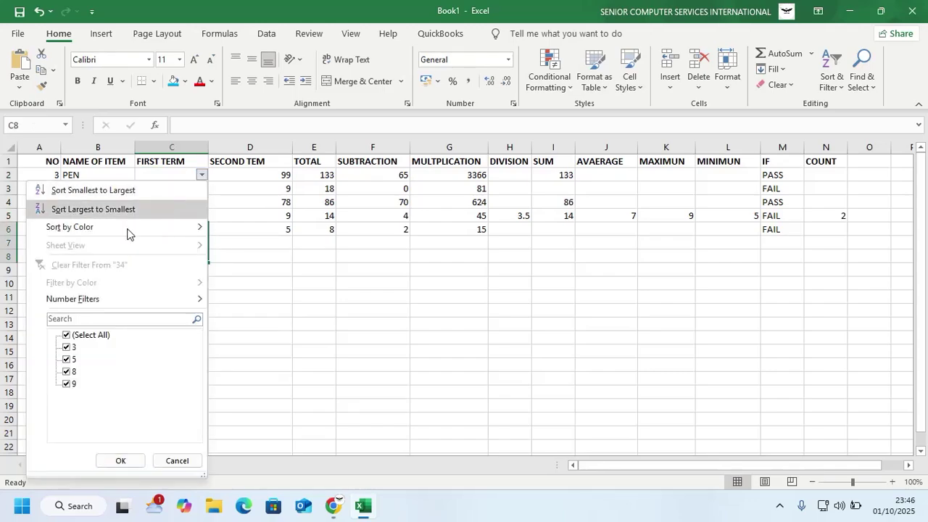
left_click(65, 371)
left_click(66, 359)
left_click(66, 347)
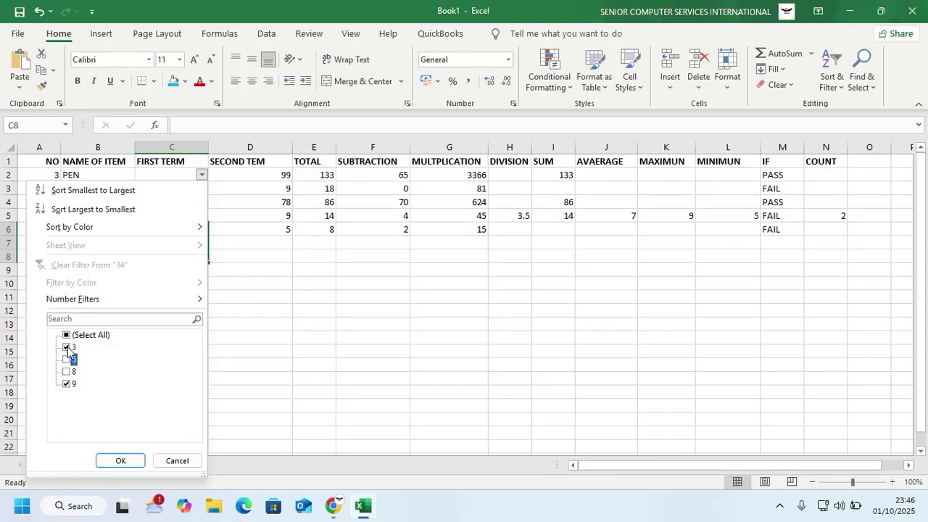
left_click(120, 460)
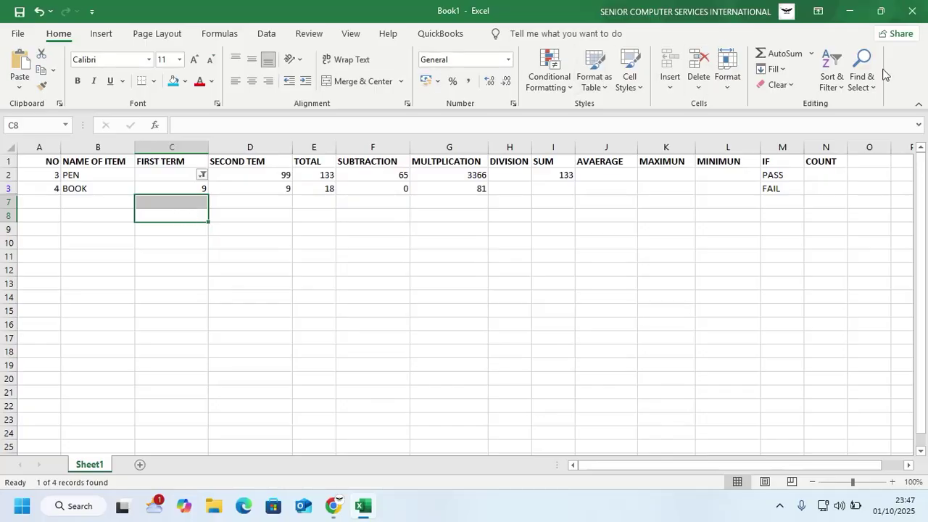
Step: Undo the filter criteria and the filter itself on the FIRST TERM column
left_click(862, 79)
left_click(308, 238)
key("ctrl+z")
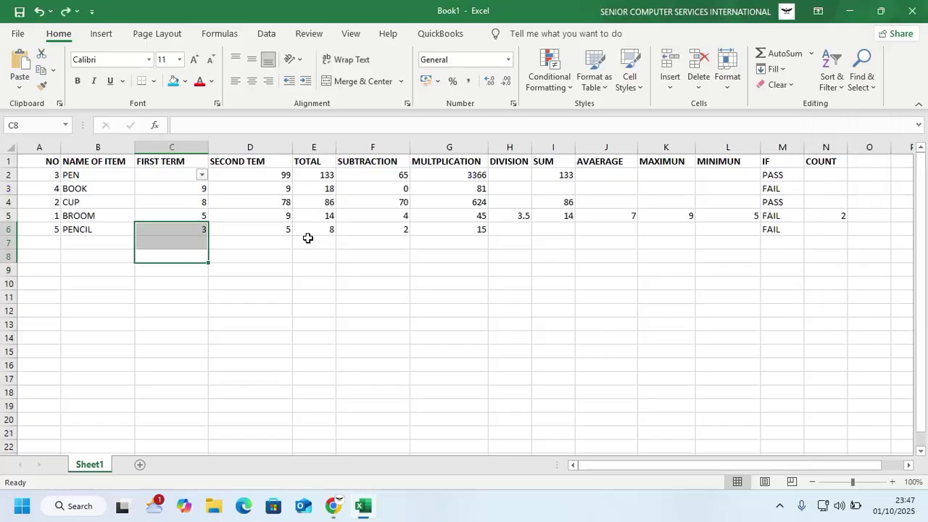
key("ctrl+z")
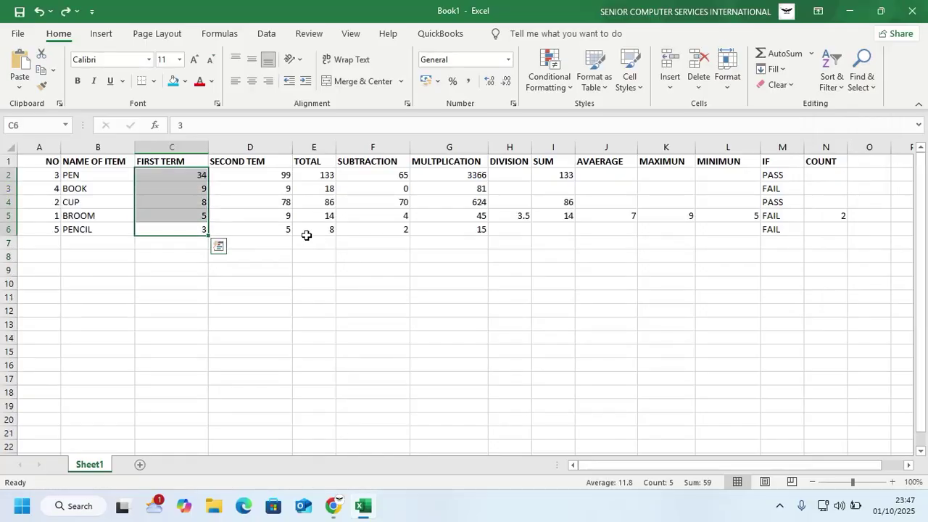
Step: Search the selected FIRST TERM cells for 81 with Find All and Find Next, and close the search dialog
left_click(863, 81)
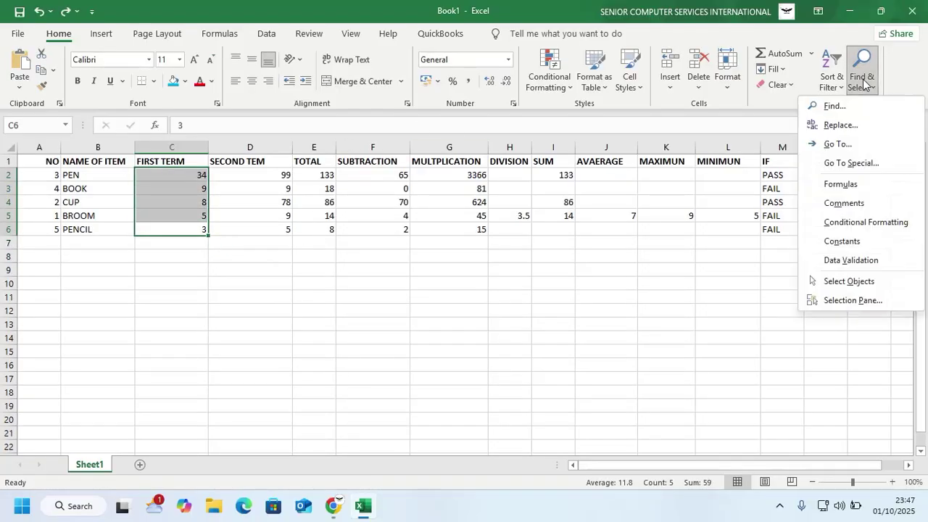
left_click(833, 106)
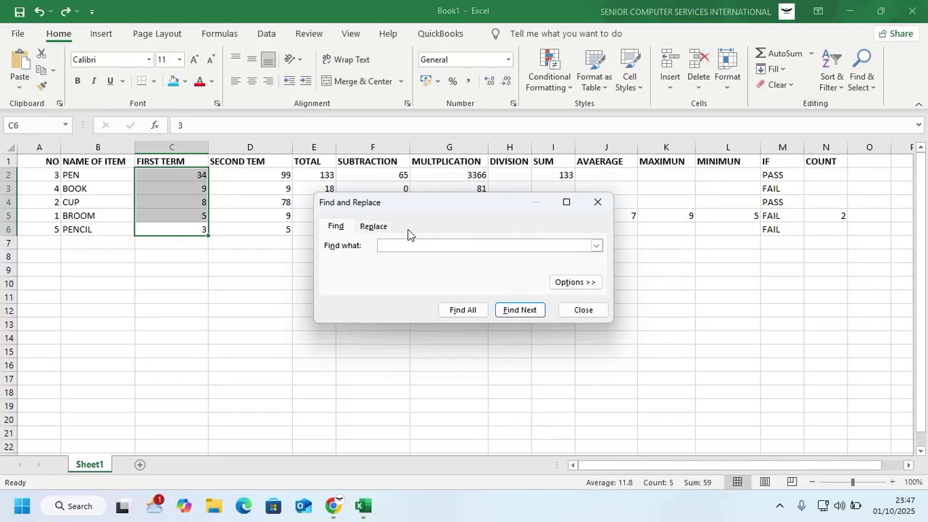
type("81")
left_click(479, 309)
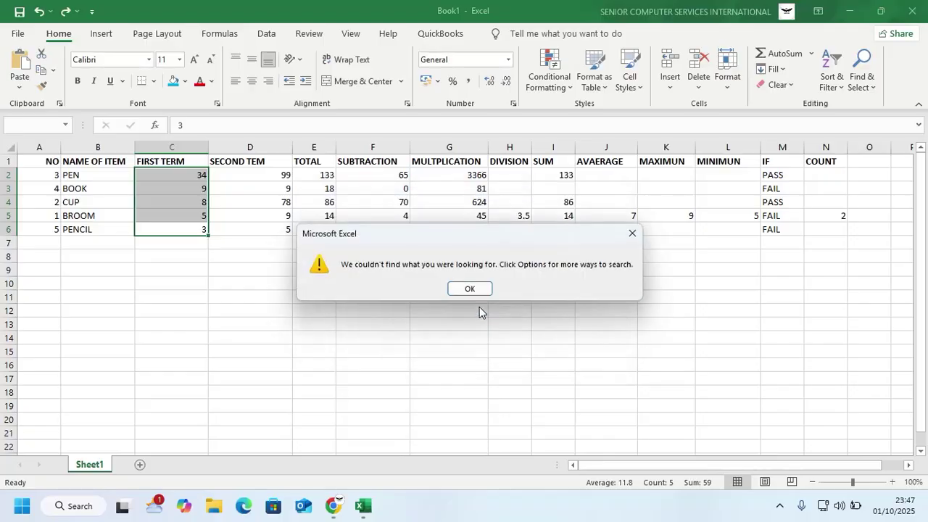
left_click(471, 289)
left_click(517, 312)
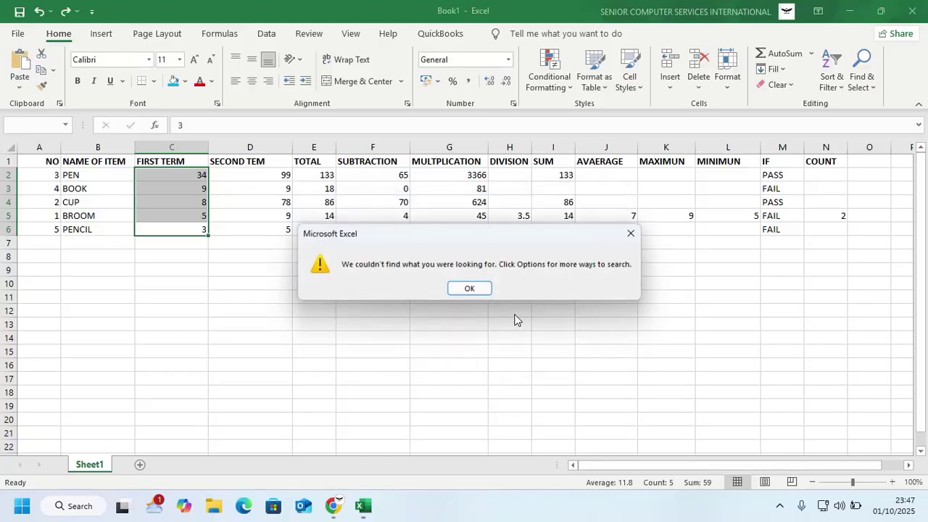
left_click(468, 290)
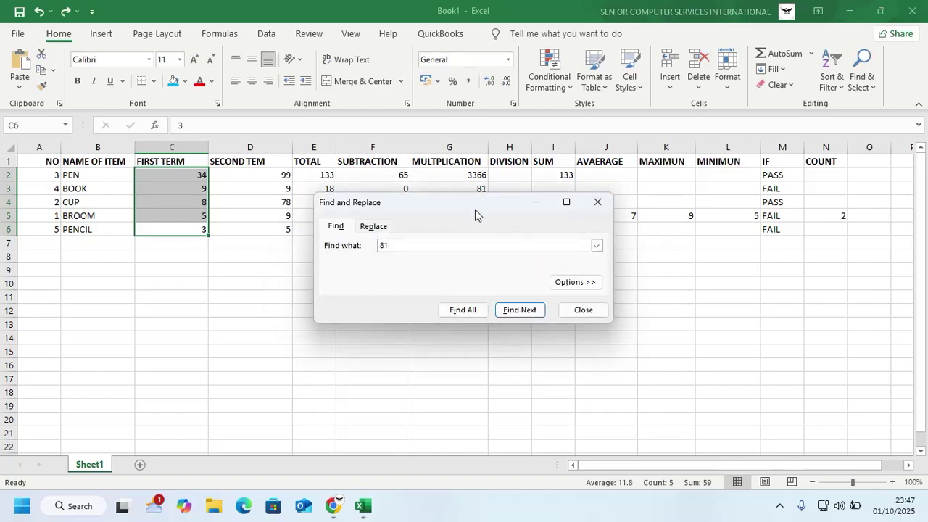
left_click_drag(475, 210, 471, 248)
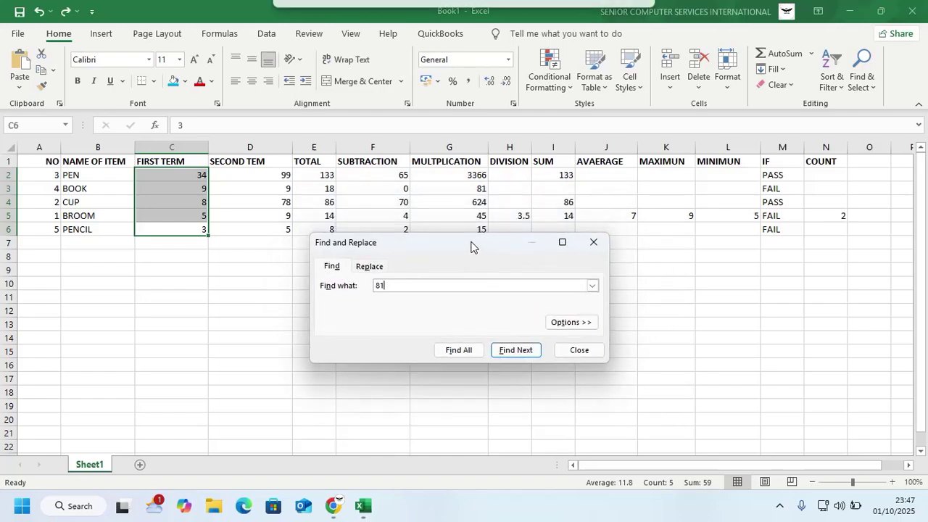
left_click(579, 349)
Step: Set up a replacement of 81 with 99 for the selected cells and find all matches of 81
left_click(871, 85)
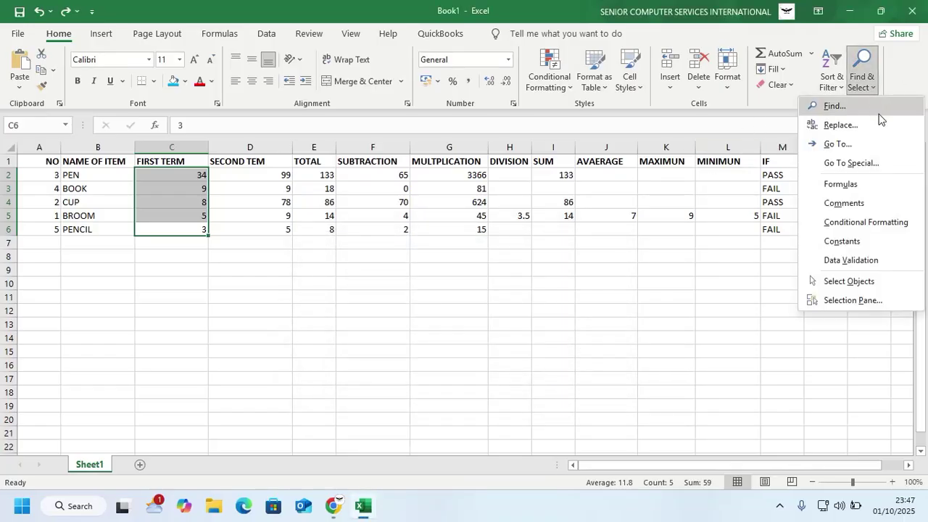
left_click(873, 128)
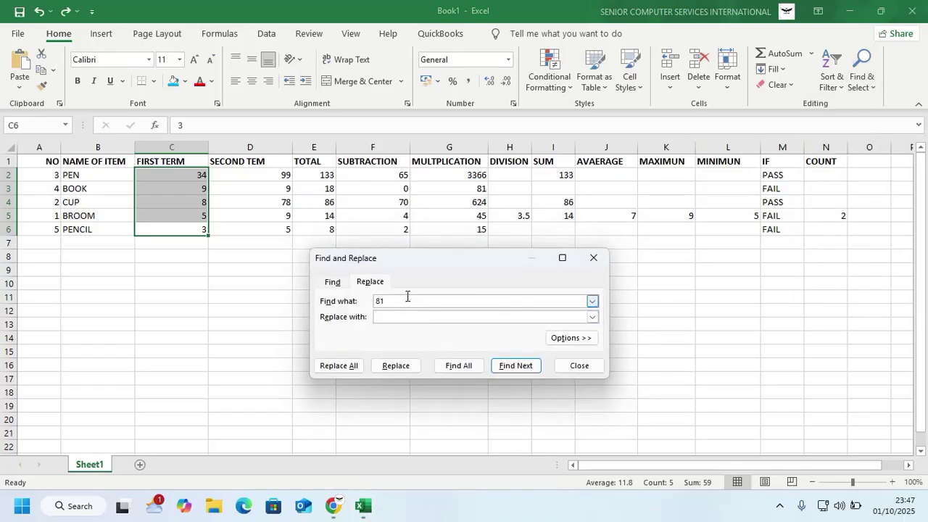
left_click(396, 315)
type("99")
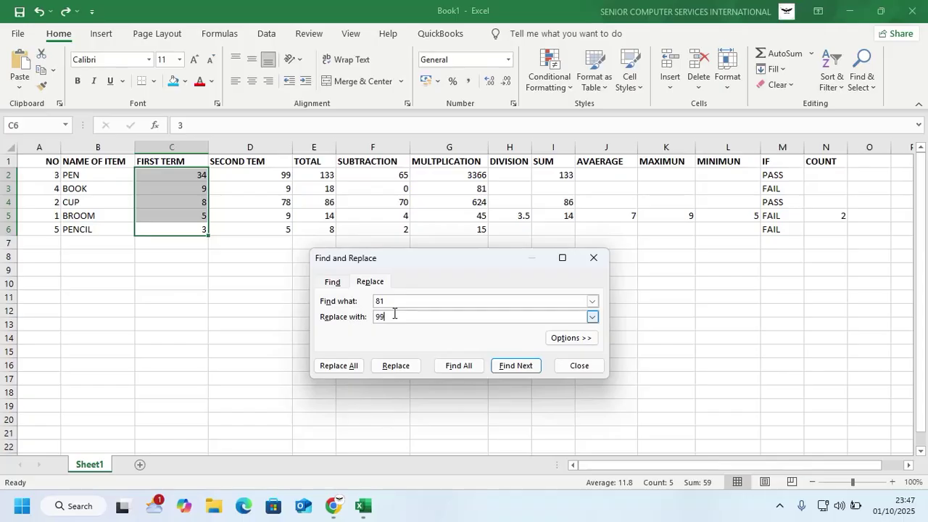
left_click(446, 366)
left_click(470, 289)
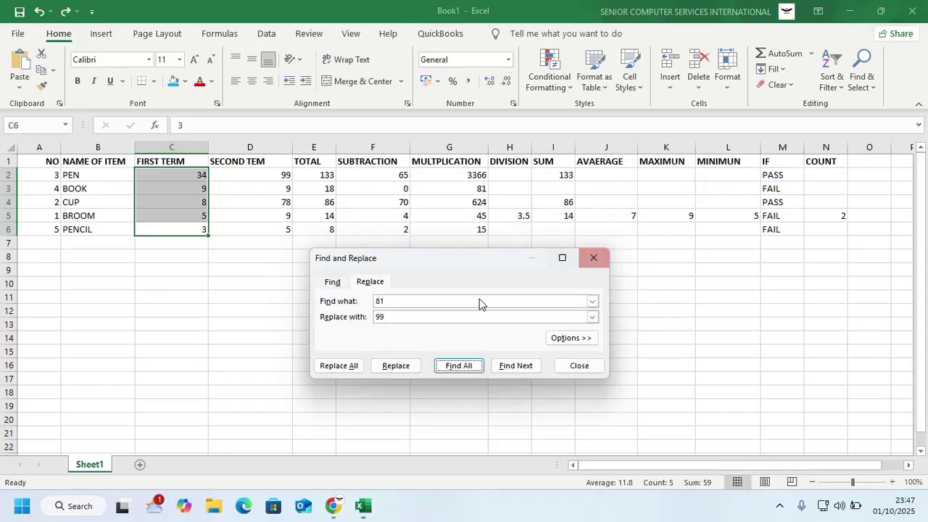
Step: Change the replacement to find 9 and replace it with 10, and find all matches in the selected cells
left_click_drag(479, 303, 349, 302)
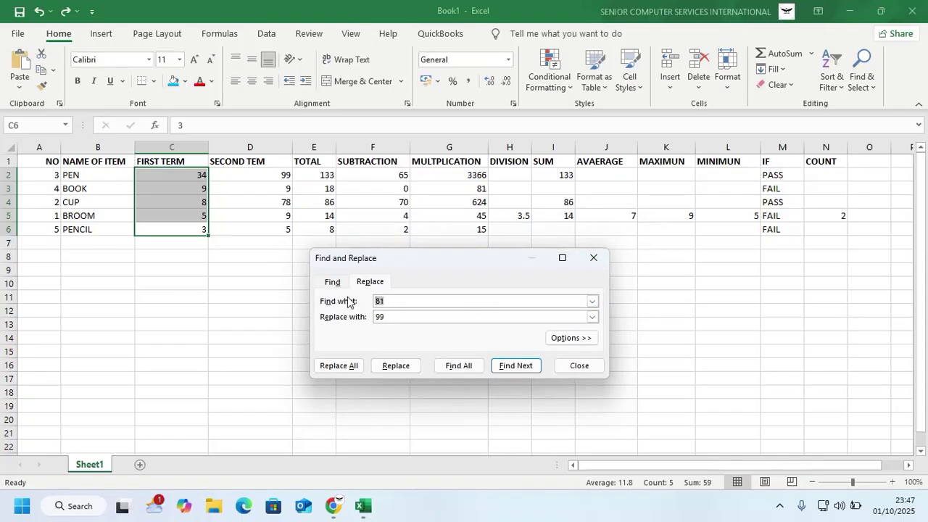
type("9")
left_click_drag(383, 315, 365, 313)
type("10")
left_click(460, 366)
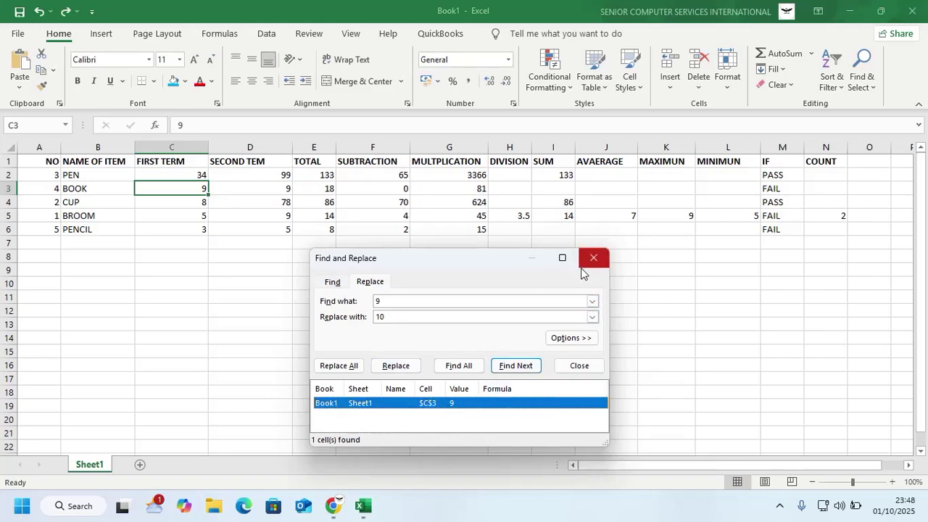
Step: Find the next match of 9, close the search, and review the Find and Replace settings without replacing anything
left_click(517, 366)
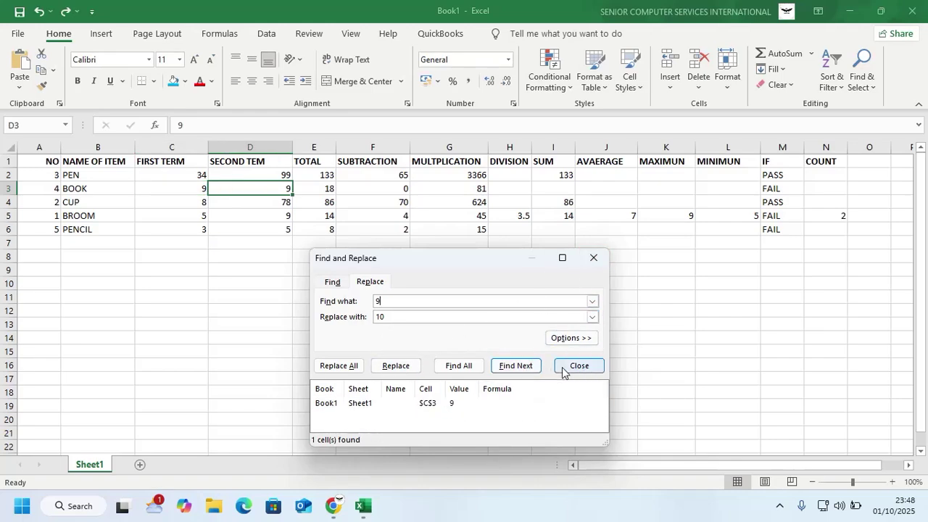
left_click(578, 366)
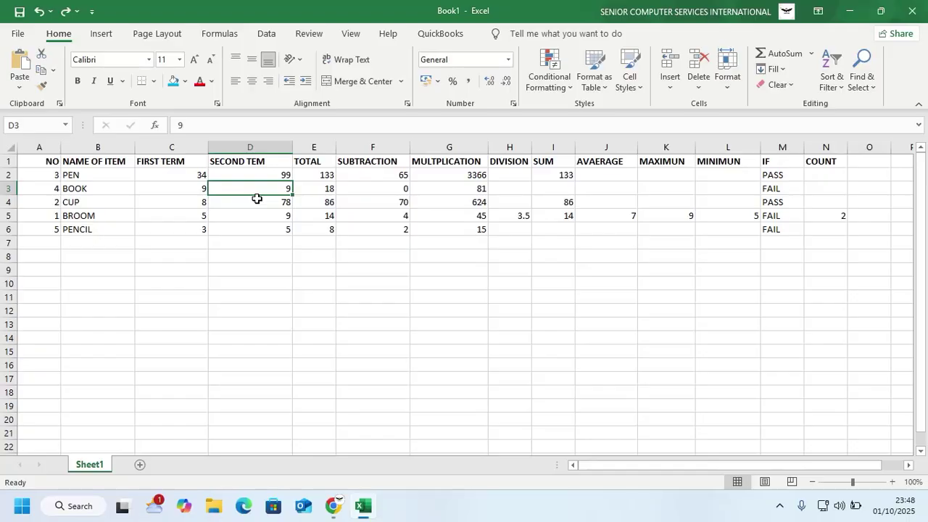
key("ctrl+f")
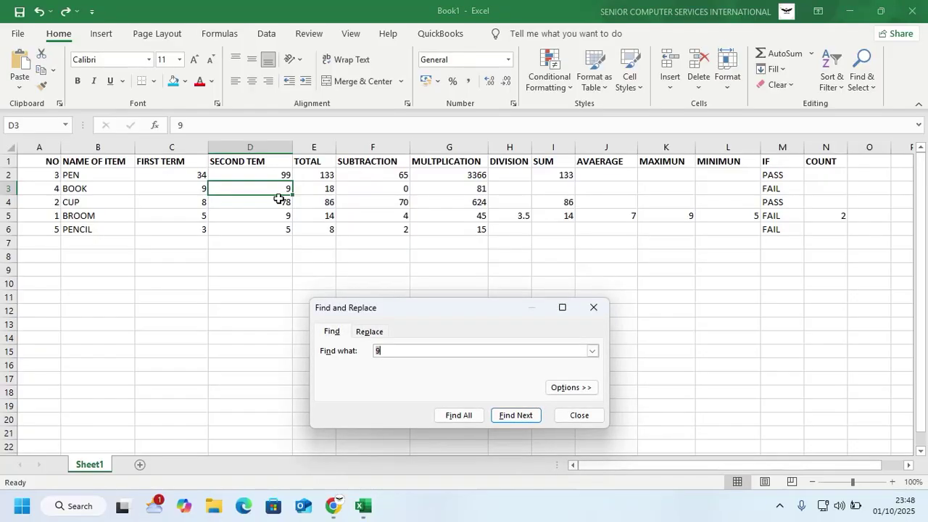
left_click(565, 415)
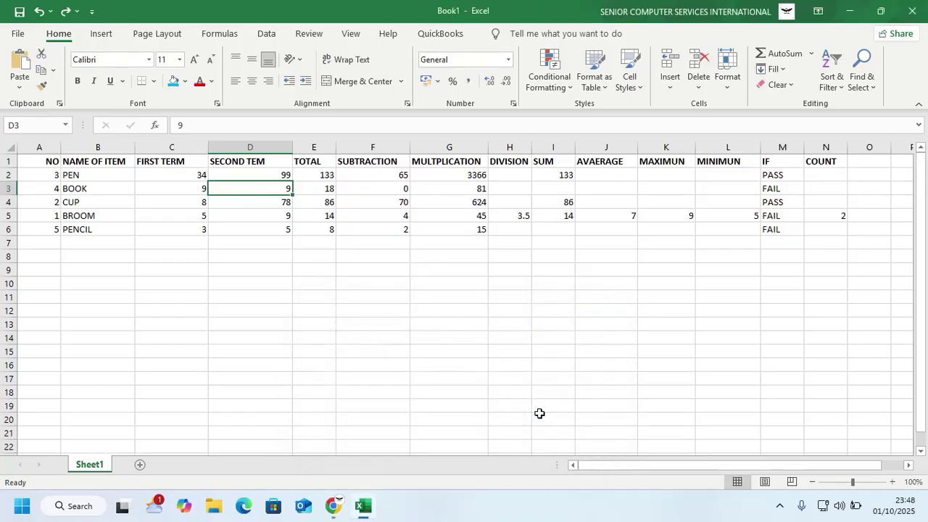
key("ctrl+h")
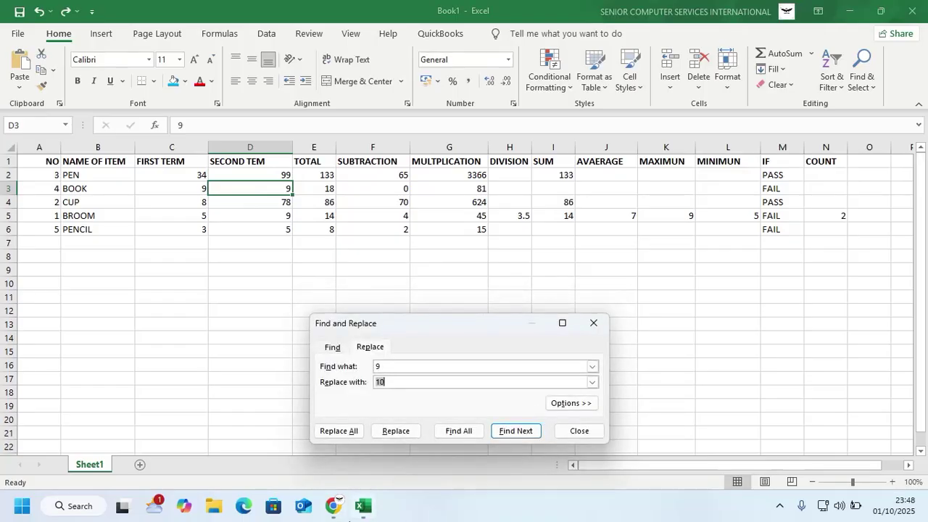
mouse_move(334, 516)
left_click(593, 324)
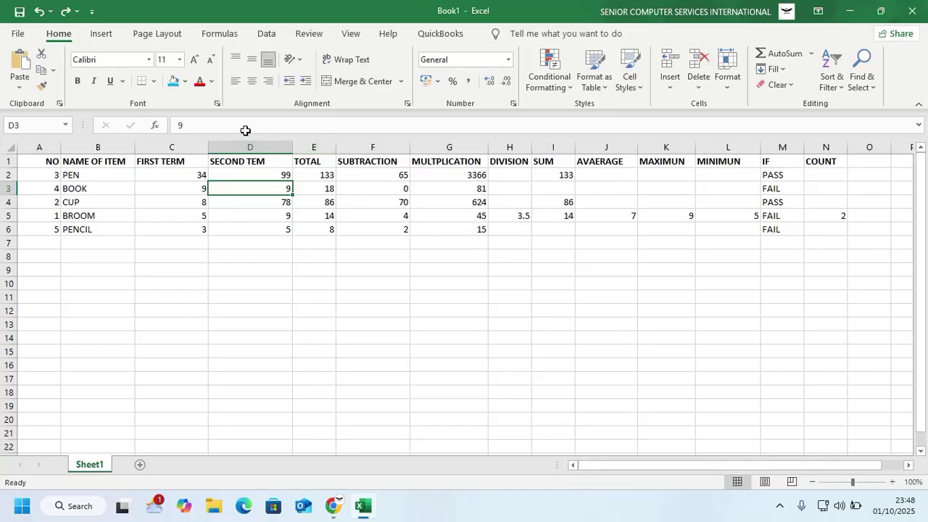
Step: Review the columns listed in Remove Duplicates for the item table and cancel without removing anything
left_click(273, 36)
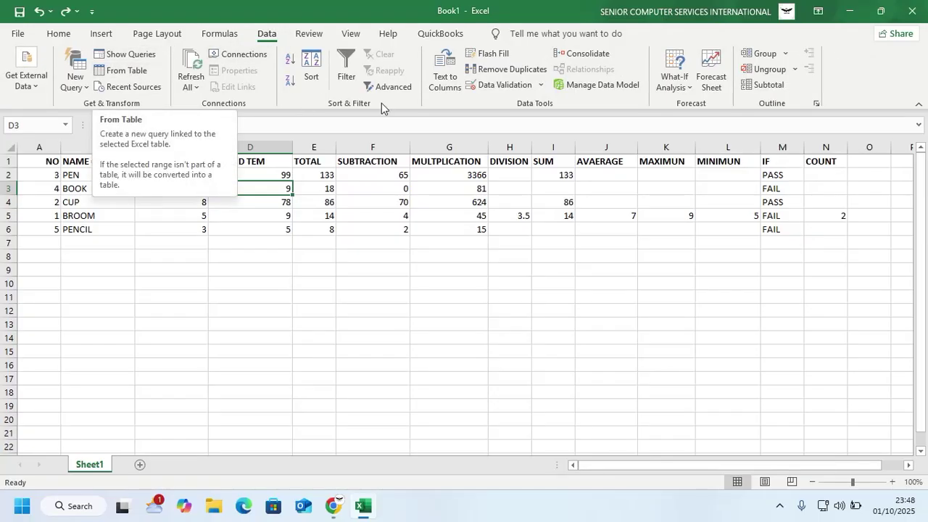
left_click(498, 70)
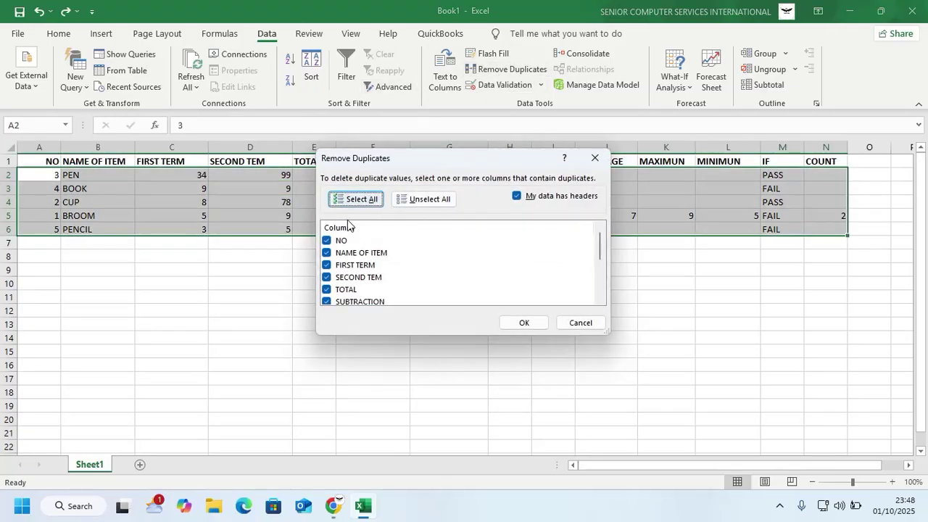
scroll(336, 253, "down", 3)
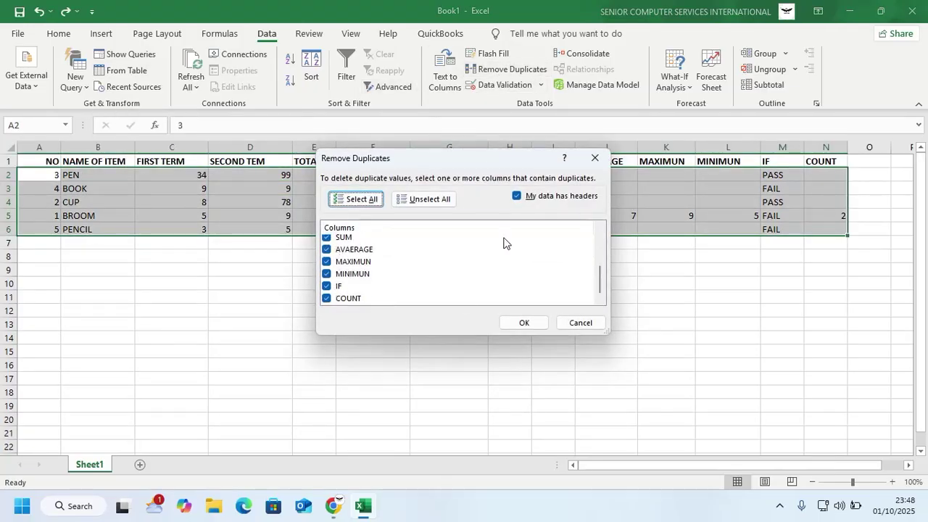
left_click(580, 323)
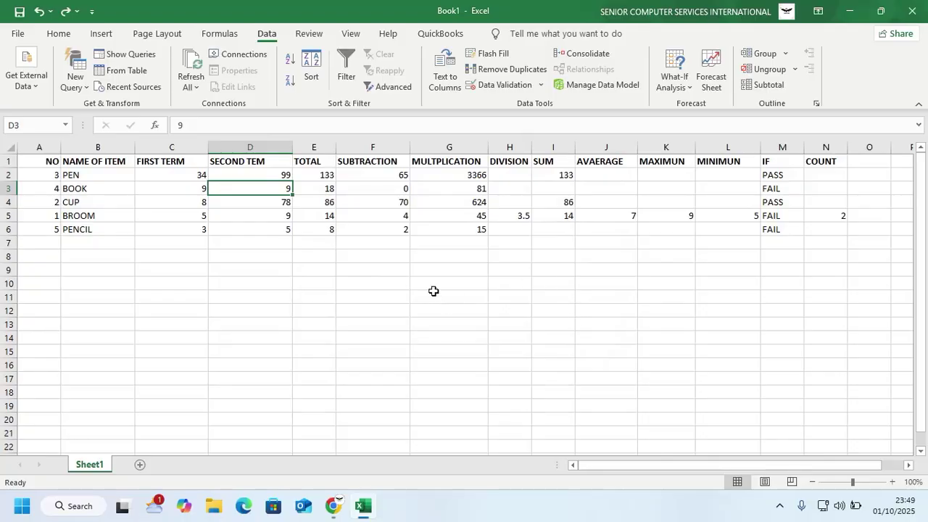
Step: Examine the allowed value types in Data Validation for cell D3 and close it without setting a rule
left_click(490, 89)
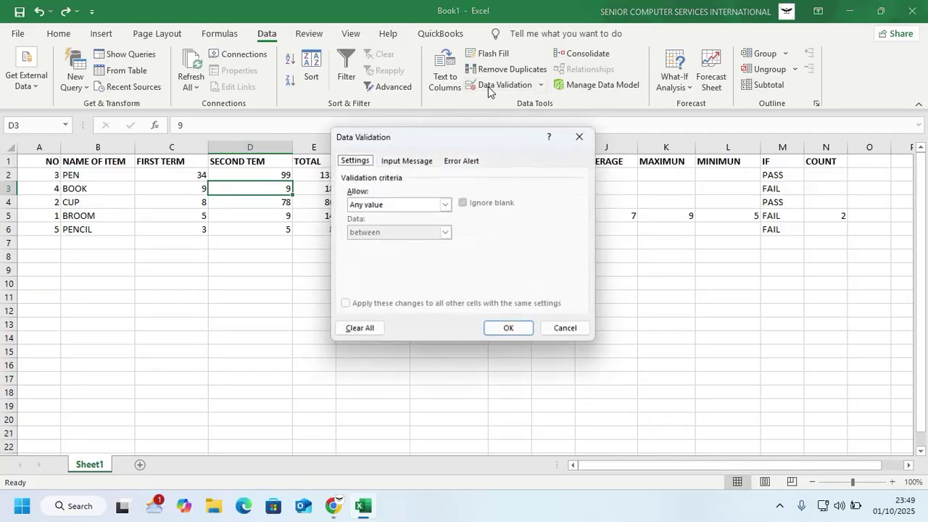
left_click(445, 206)
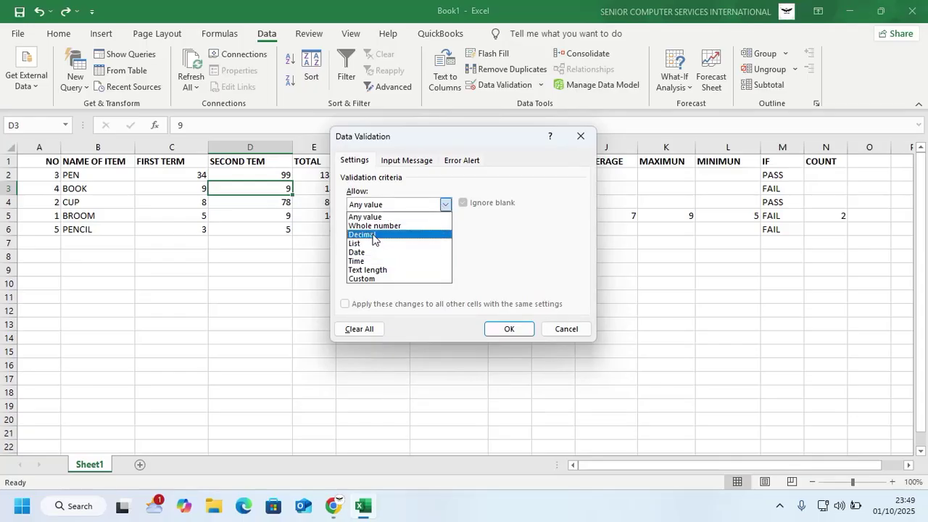
left_click(581, 137)
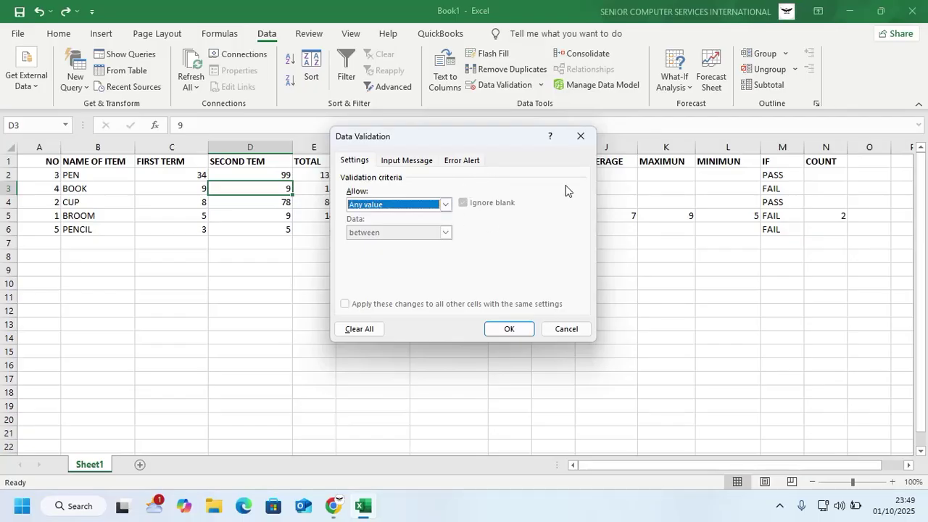
left_click(573, 138)
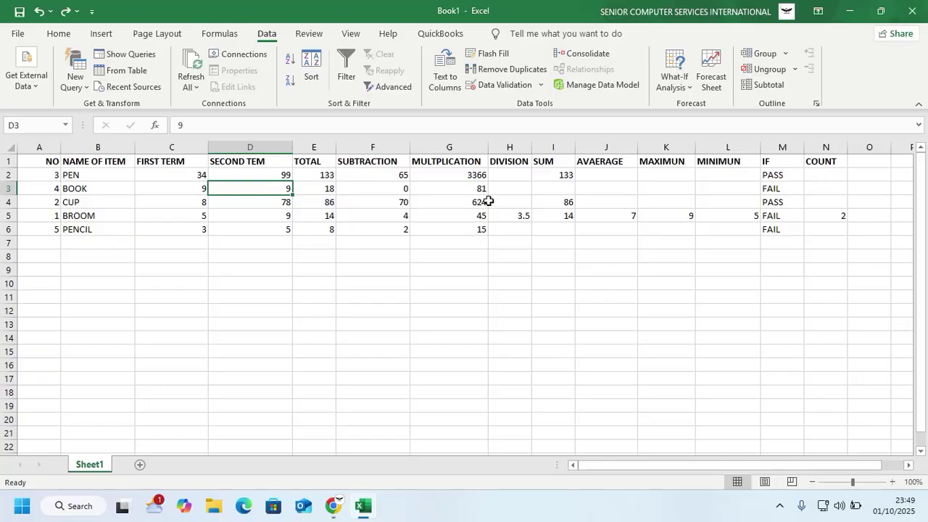
Step: Insert a 2-D clustered column chart from B1:E6 and place it below the item table
left_click(98, 270)
left_click_drag(80, 174, 257, 203)
left_click_drag(72, 161, 310, 229)
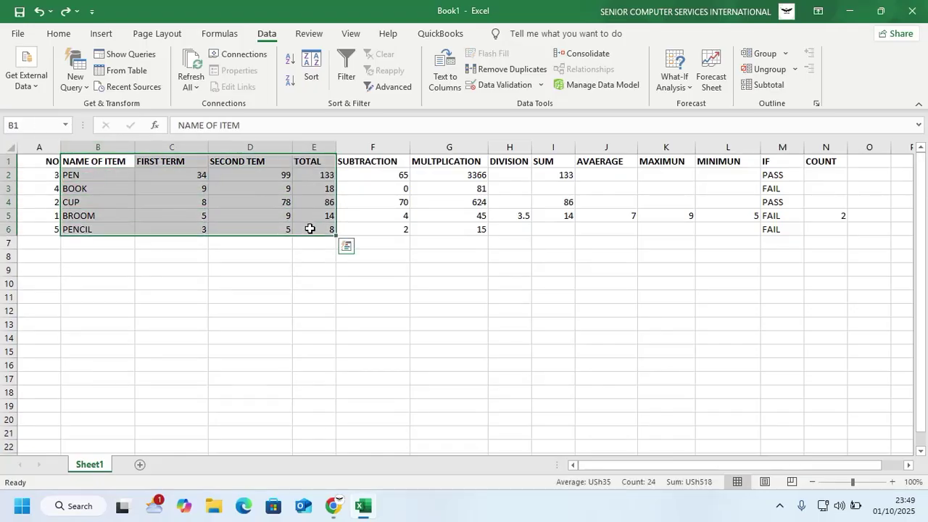
left_click(97, 35)
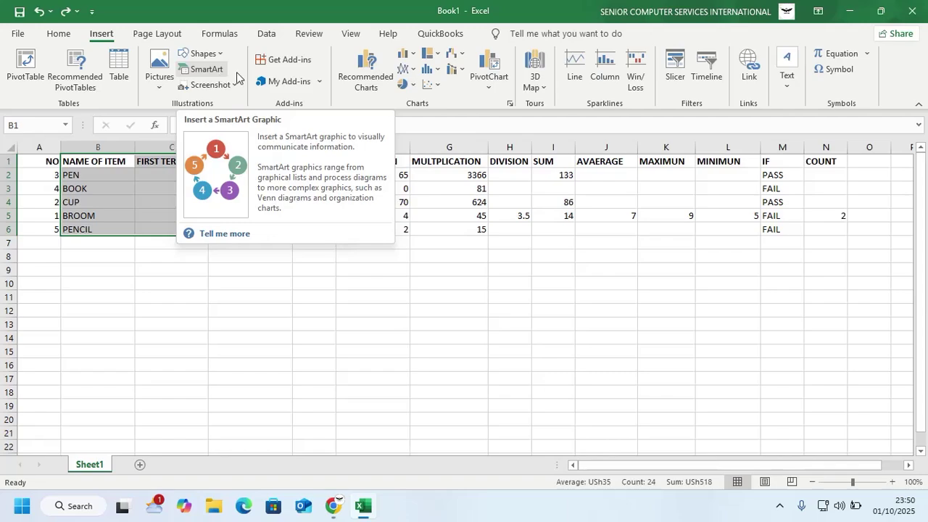
left_click(407, 55)
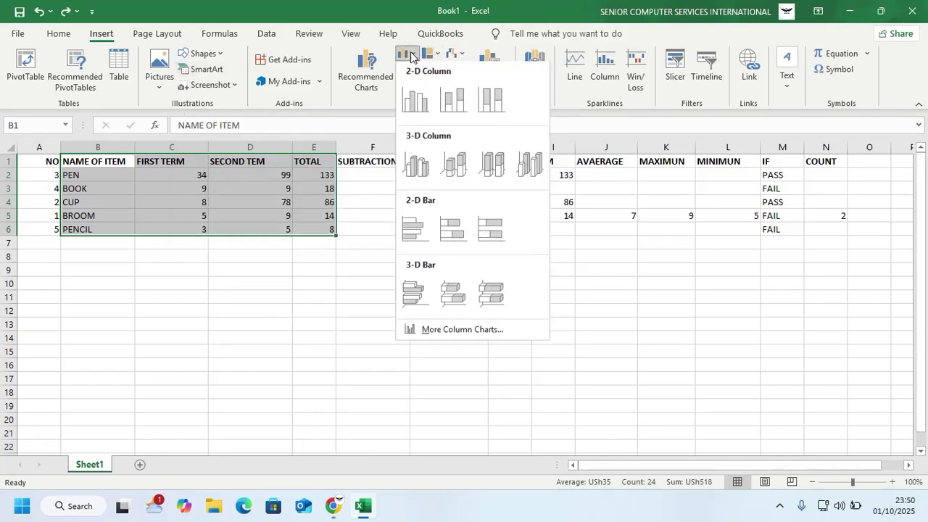
left_click(415, 100)
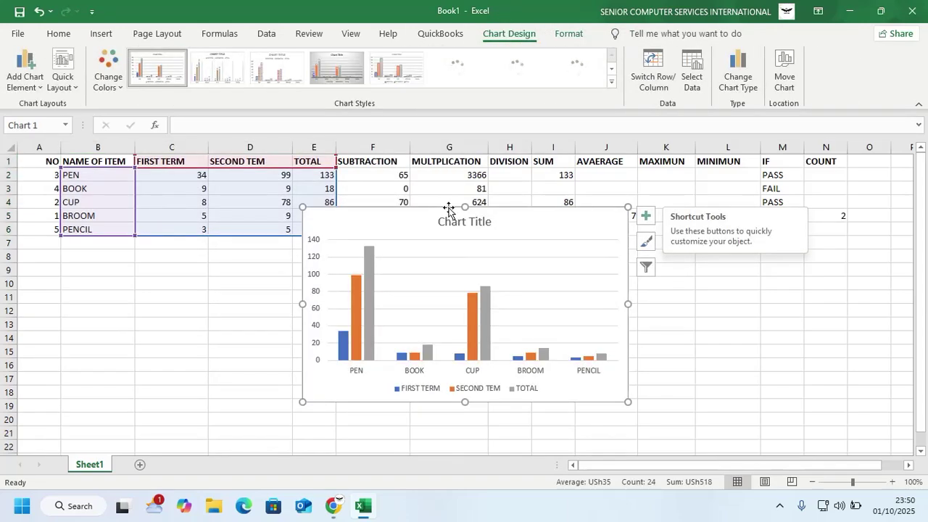
left_click_drag(454, 227, 392, 279)
Step: Try the text "bLA" as the chart title and take the title back off the chart
left_click(392, 279)
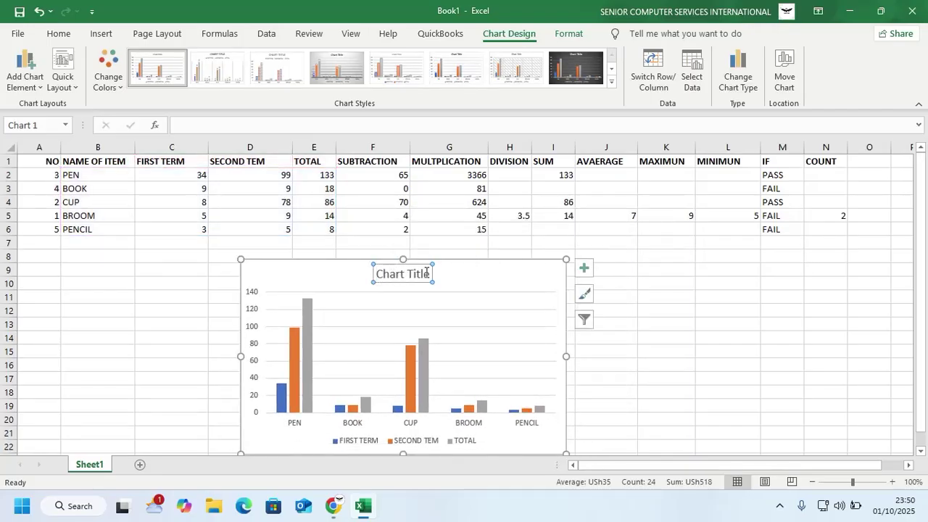
left_click_drag(427, 273, 358, 268)
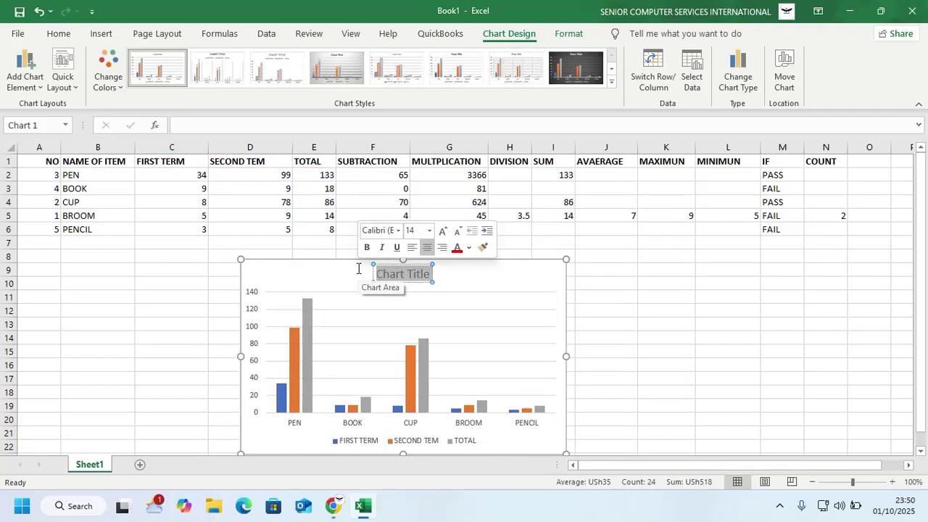
type("O")
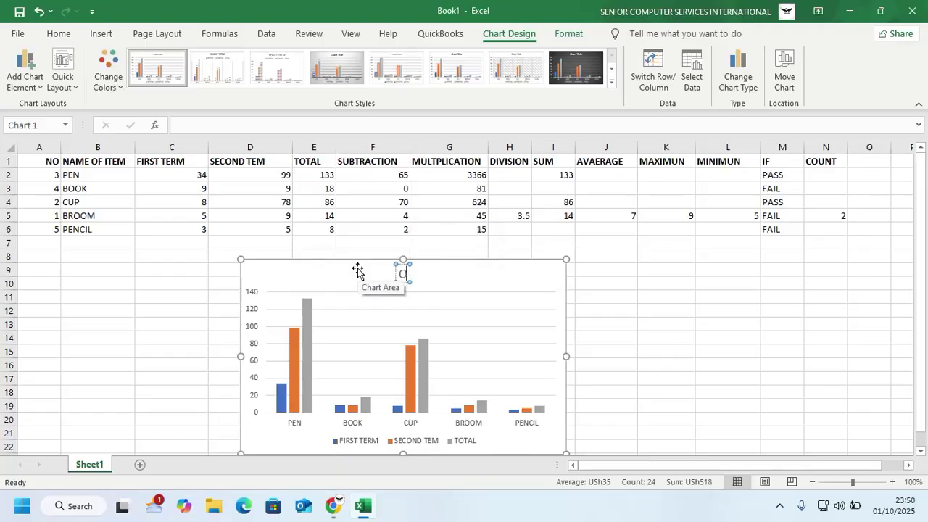
key("BackSpace")
type("bLA")
key("ctrl+z")
key("ctrl+z")
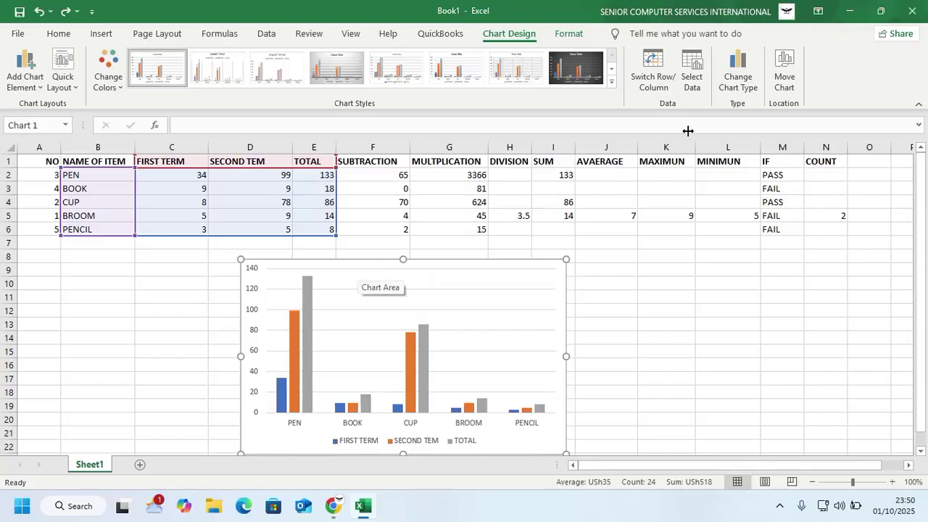
Step: Examine the pie, line and column chart types available for the chart with its TOTAL series selected
left_click(312, 321)
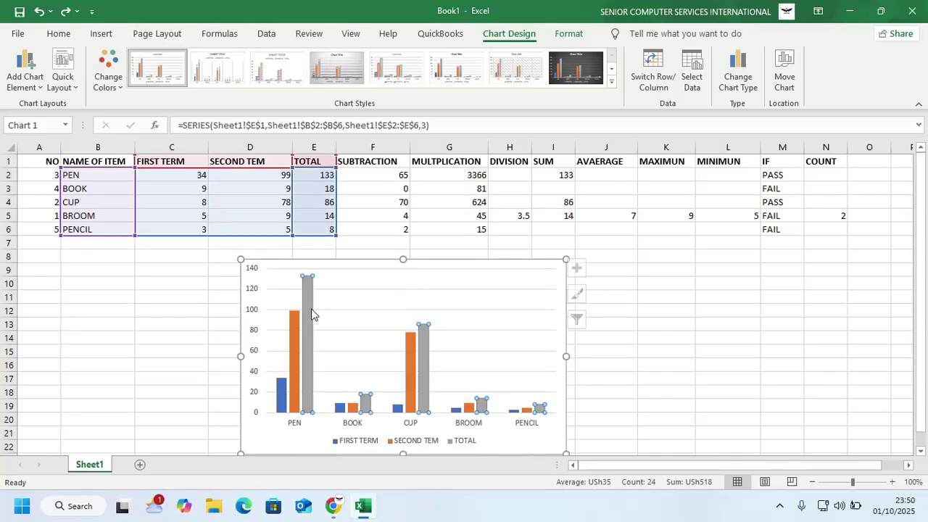
left_click(93, 36)
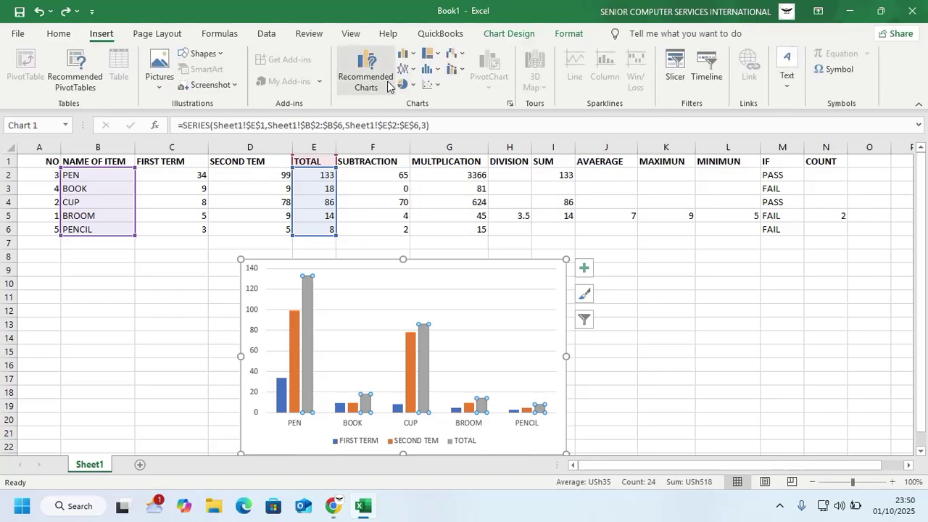
left_click(410, 82)
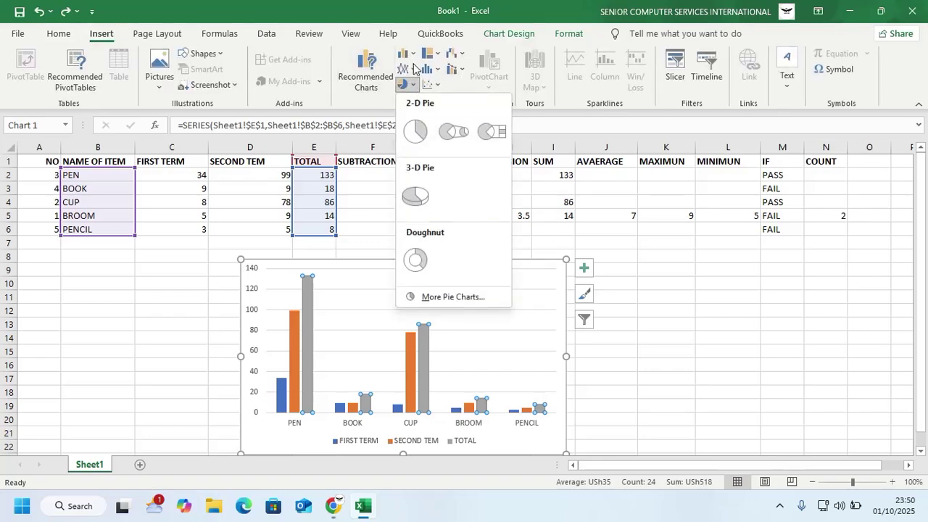
left_click(412, 69)
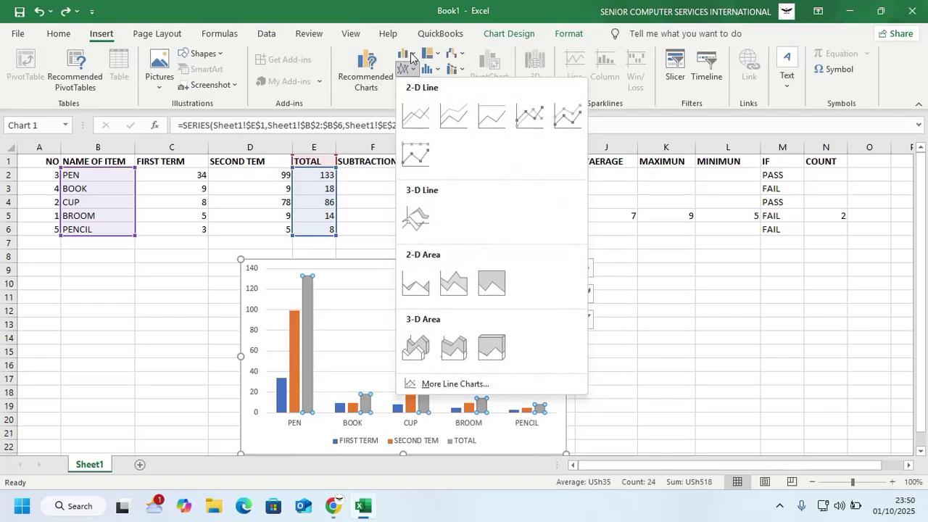
left_click(405, 54)
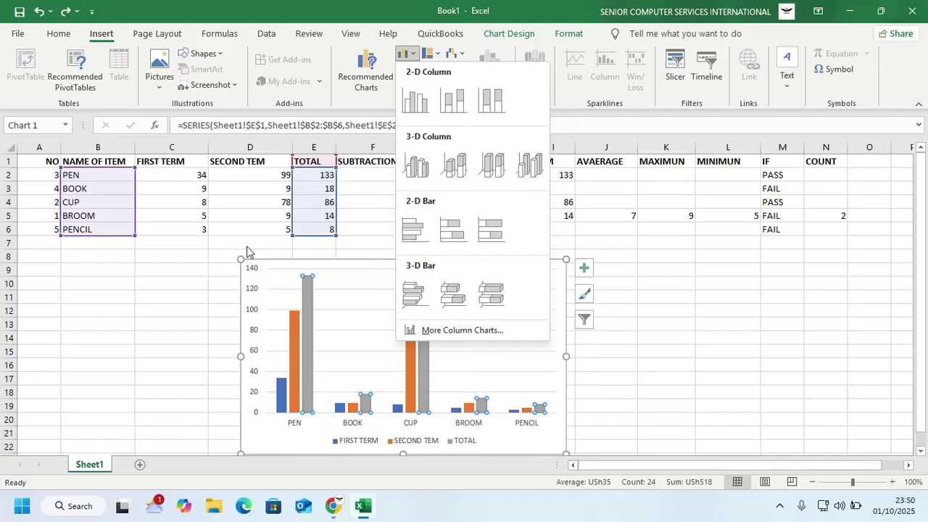
left_click(232, 217)
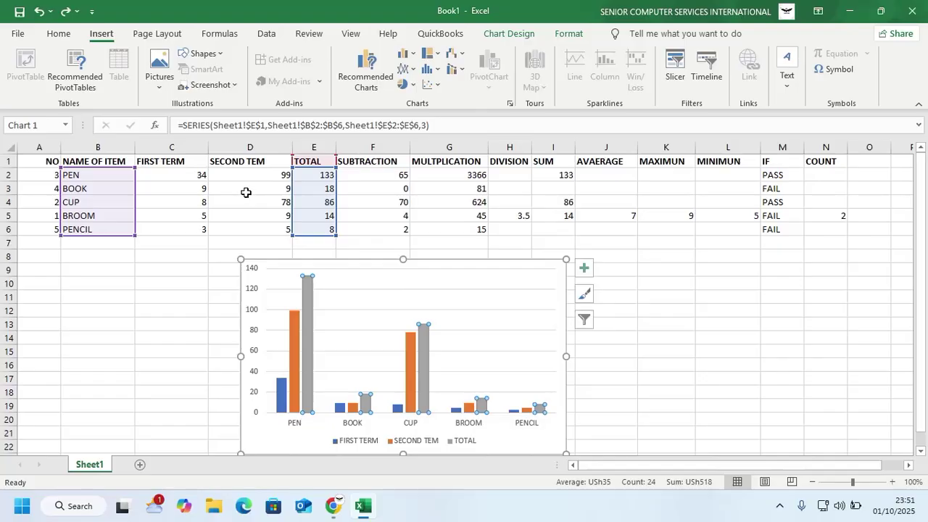
left_click(872, 161)
double_click(872, 159)
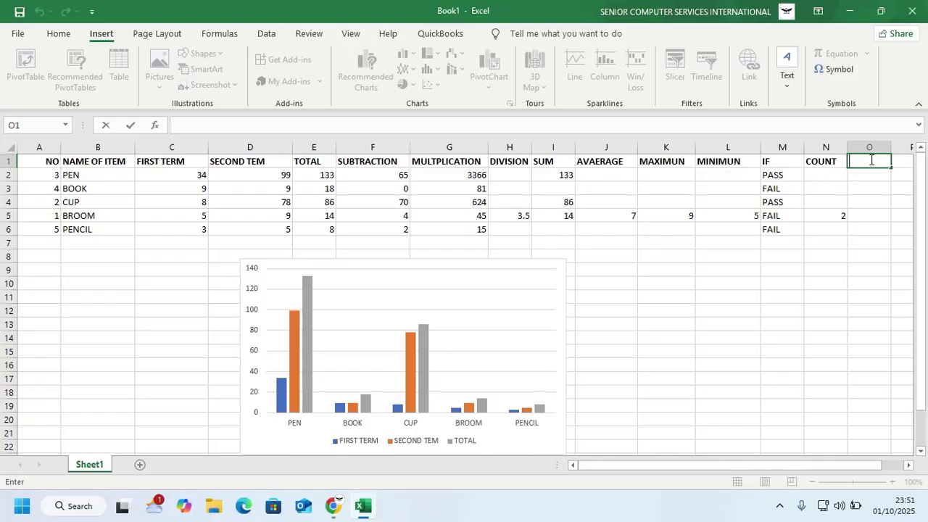
type("=VL")
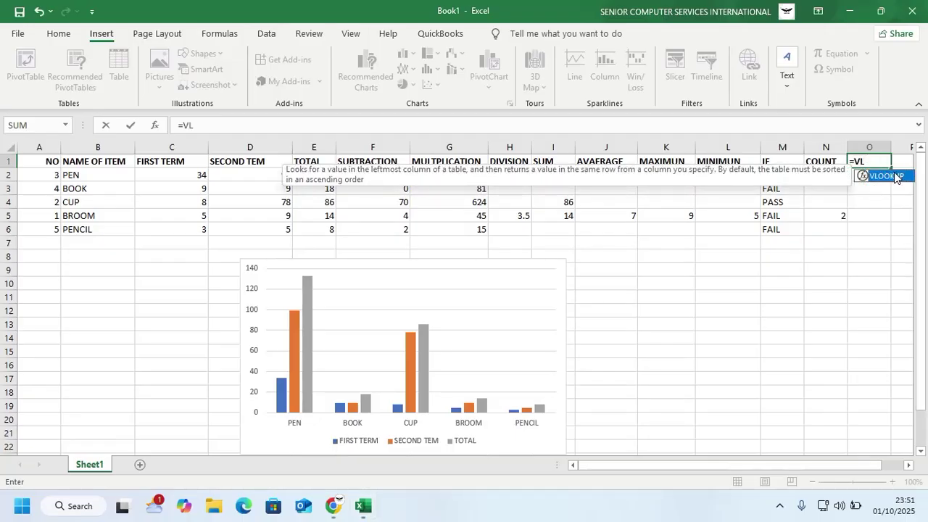
double_click(894, 174)
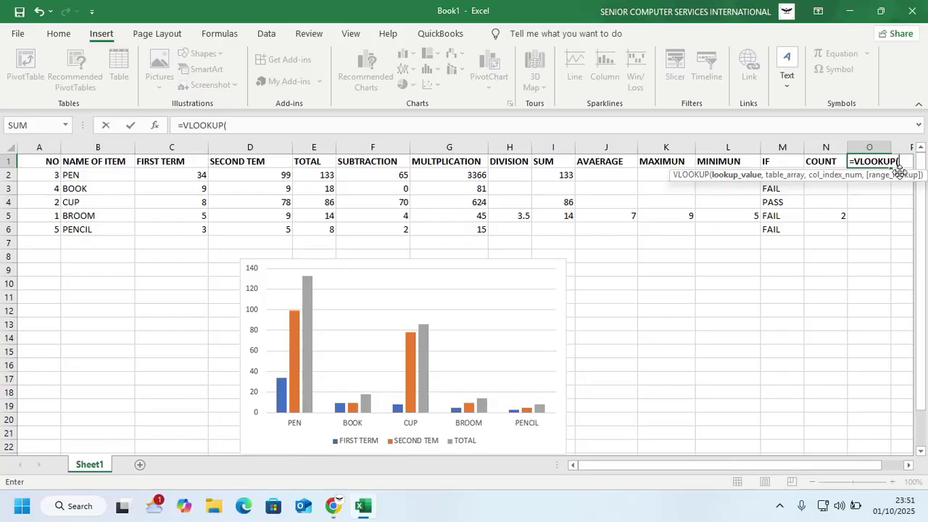
type("l")
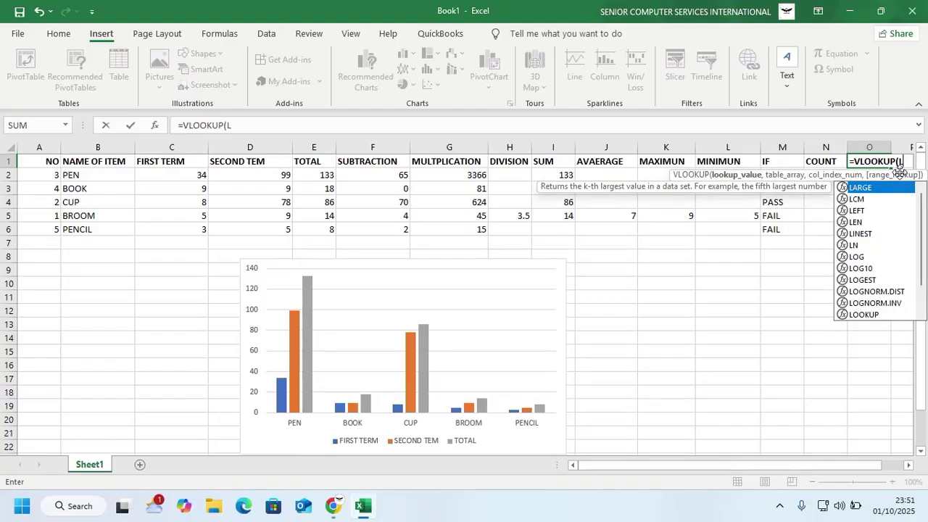
key("BackSpace")
key("BackSpace")
key("BackSpace")
key("BackSpace")
key("BackSpace")
key("BackSpace")
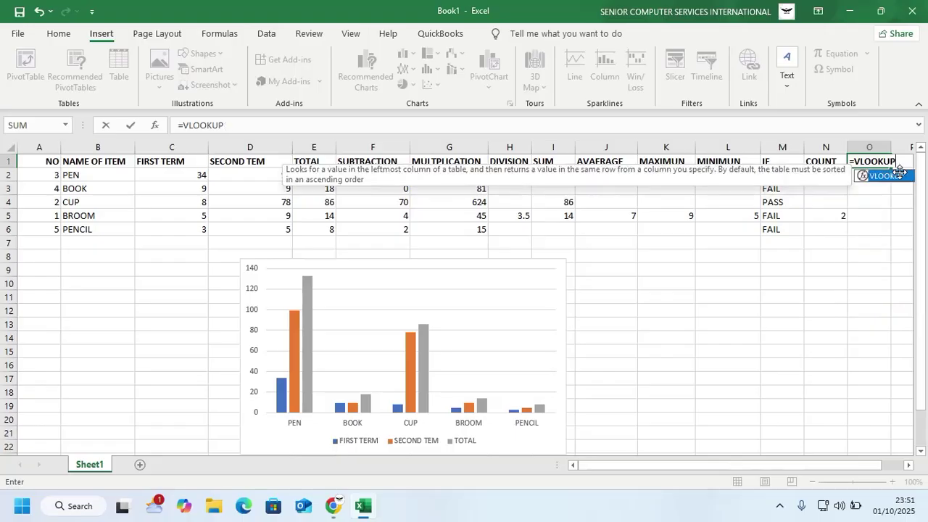
key("Escape")
Step: Enter the heading VLOOKUP in cell O1
type("V")
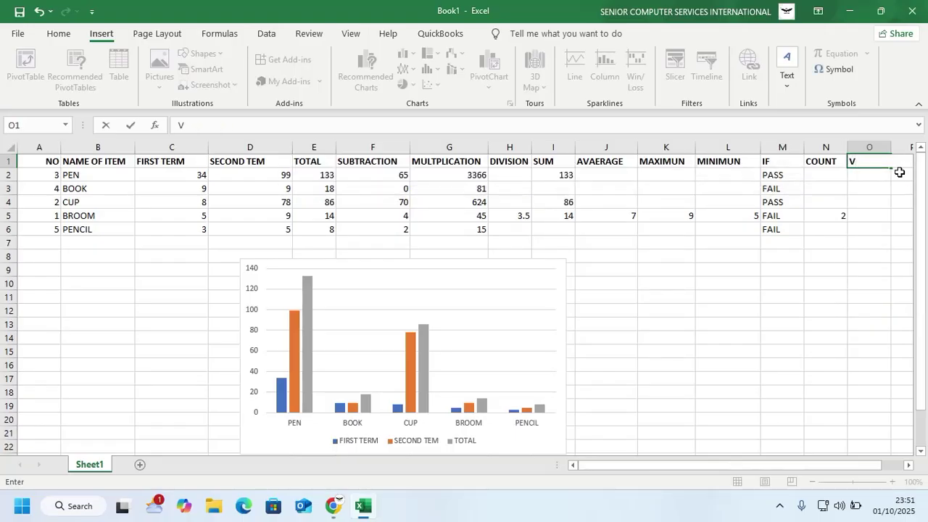
type("LOOKUP")
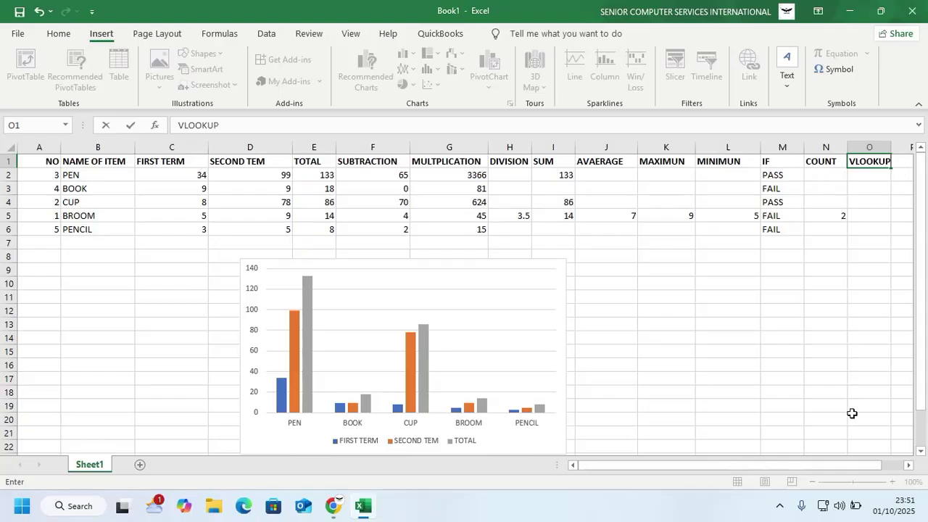
left_click_drag(813, 467, 835, 469)
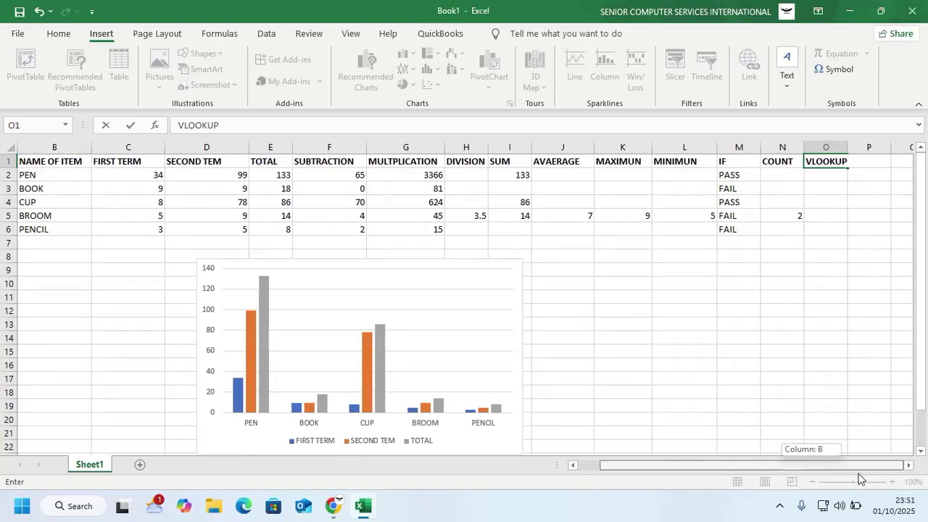
Step: Start a VLOOKUP formula in cell O2 with "lookup" as the beginning of its first argument, dismissing the argument list selection
left_click(835, 175)
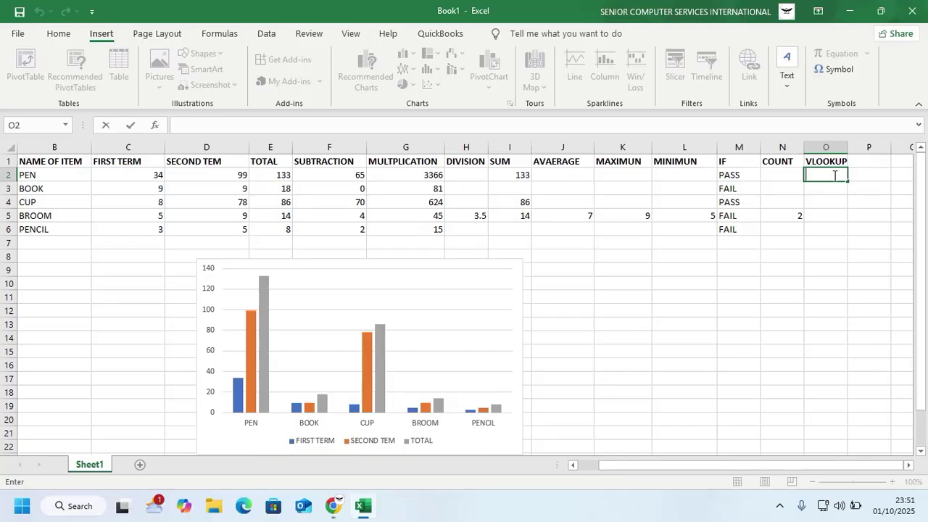
type("=VL")
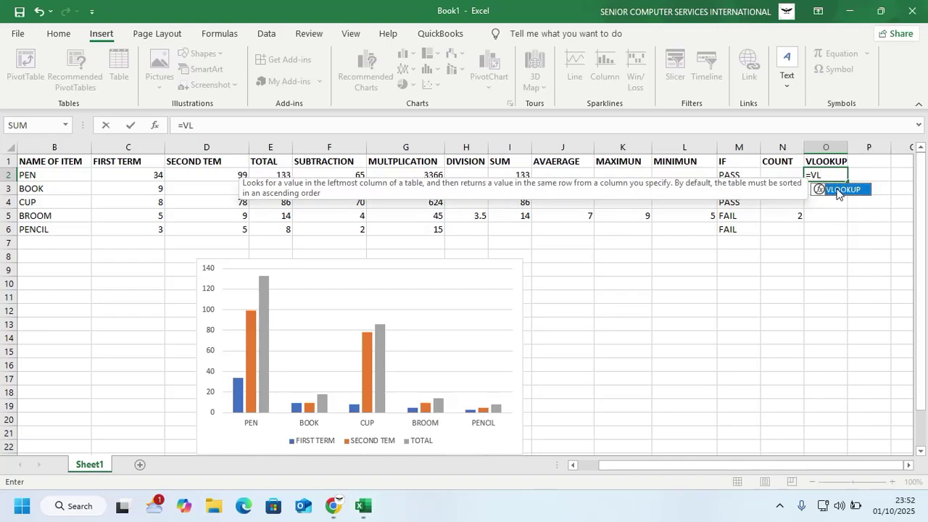
double_click(843, 191)
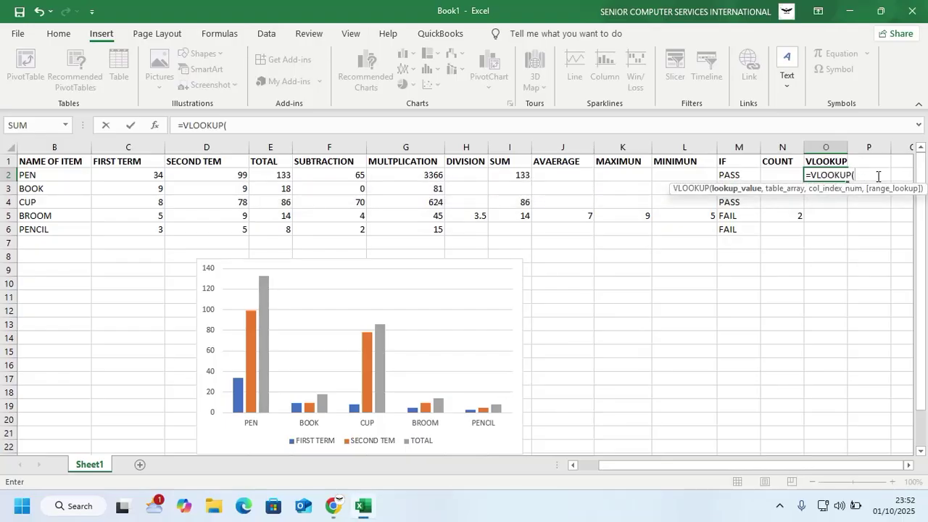
type("L")
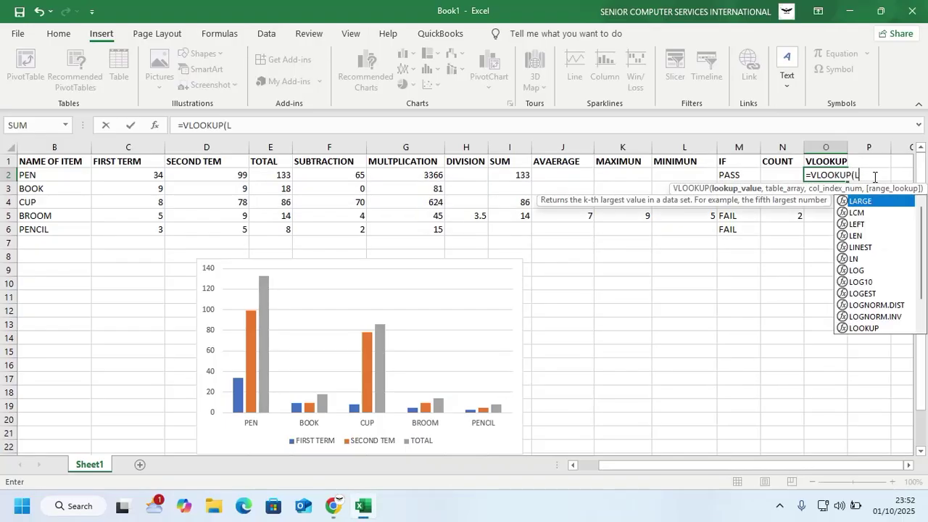
key("BackSpace")
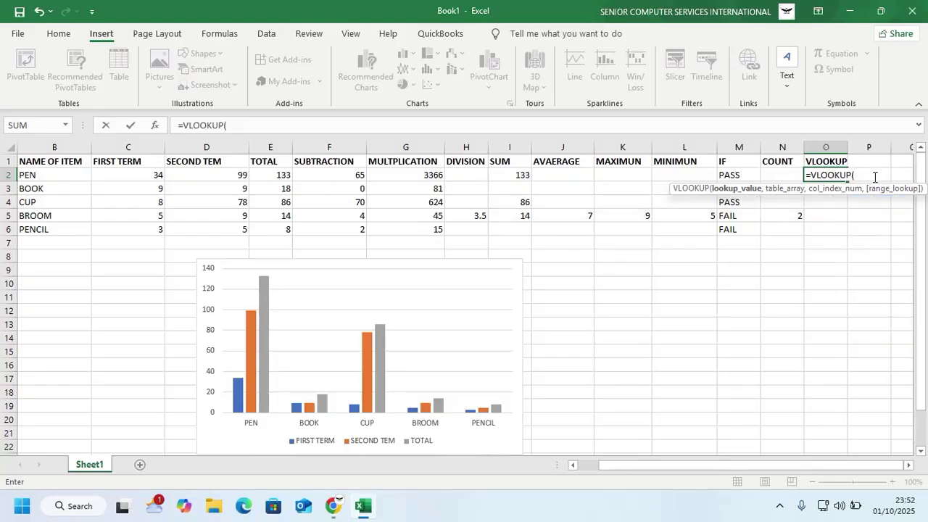
type("loo")
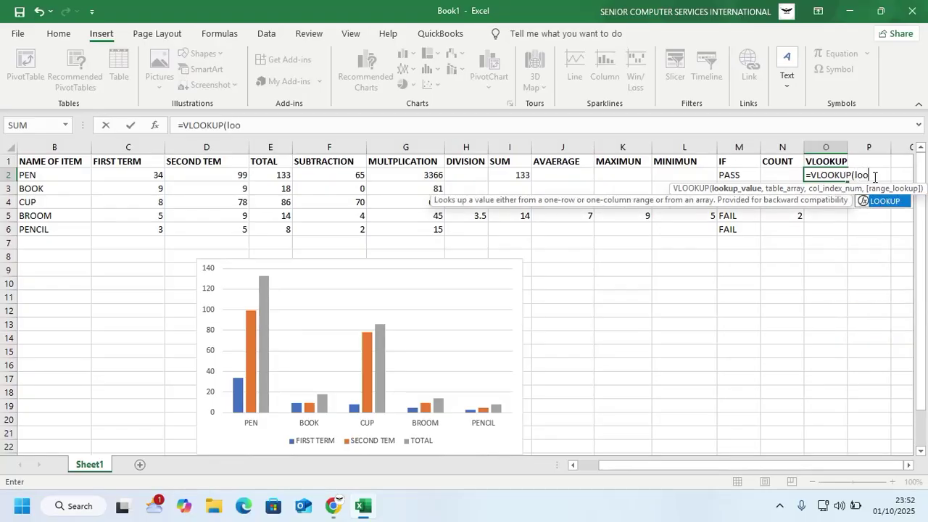
type("kup")
key("ctrl+a")
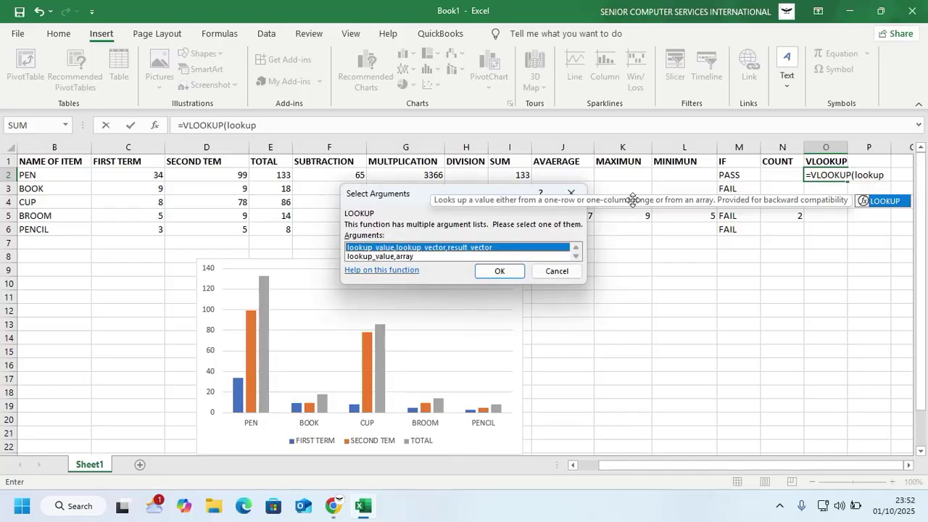
left_click(572, 196)
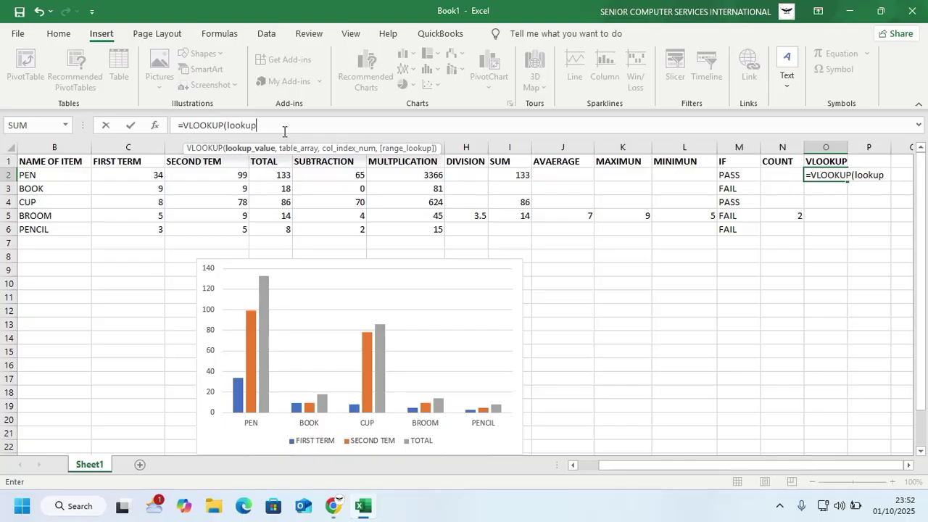
Step: Complete the formula in O2 as =VLOOKUP(lookup_value, table, column, FALSE)
type("_value, t")
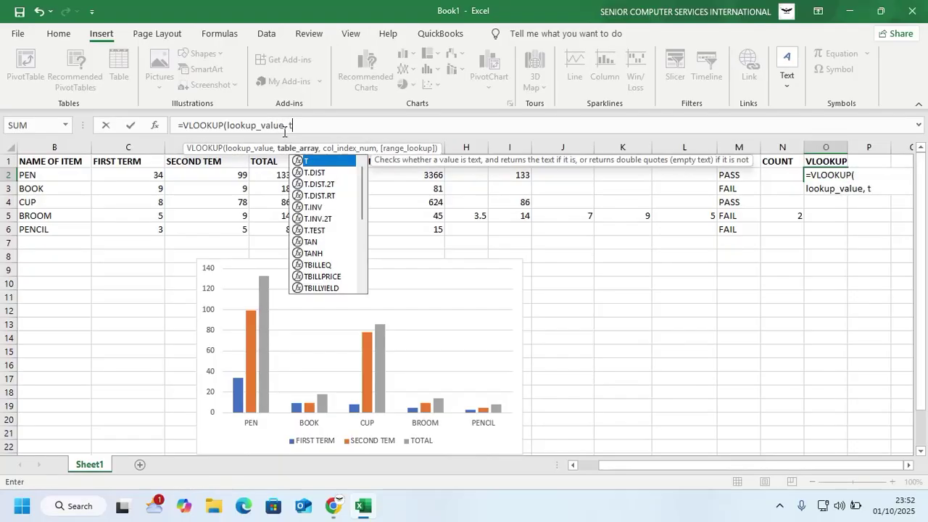
type("able")
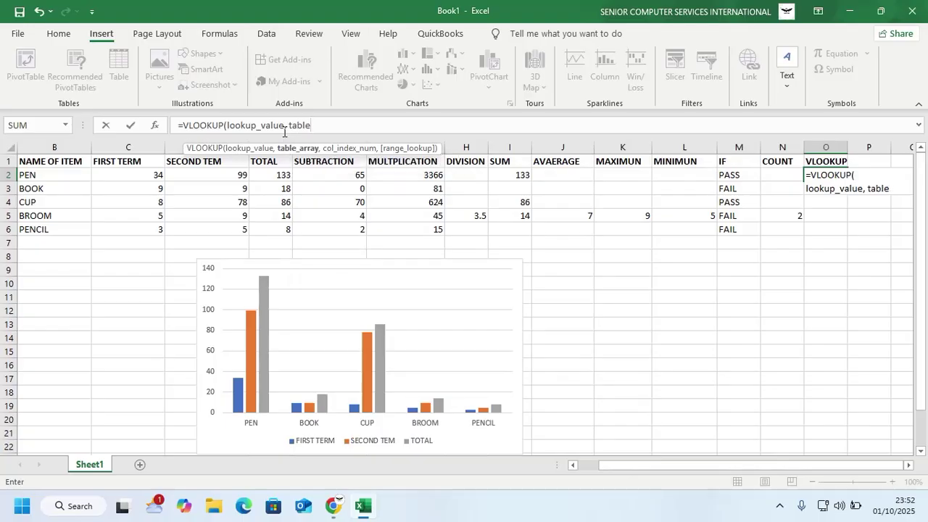
type(", colum")
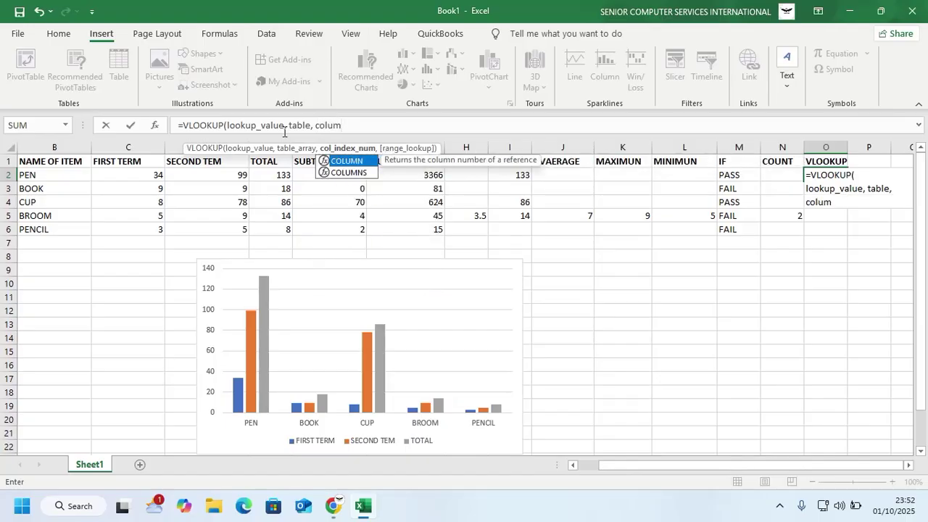
type("n, ")
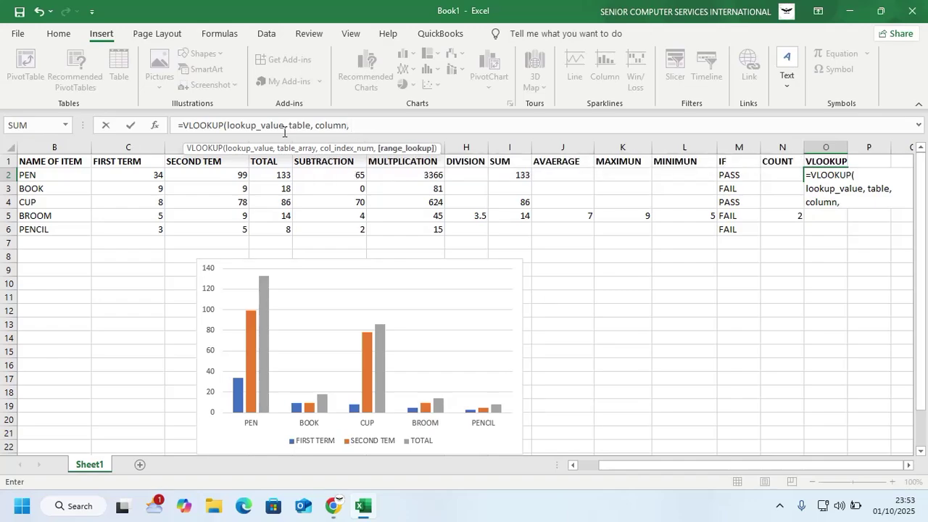
type("FA")
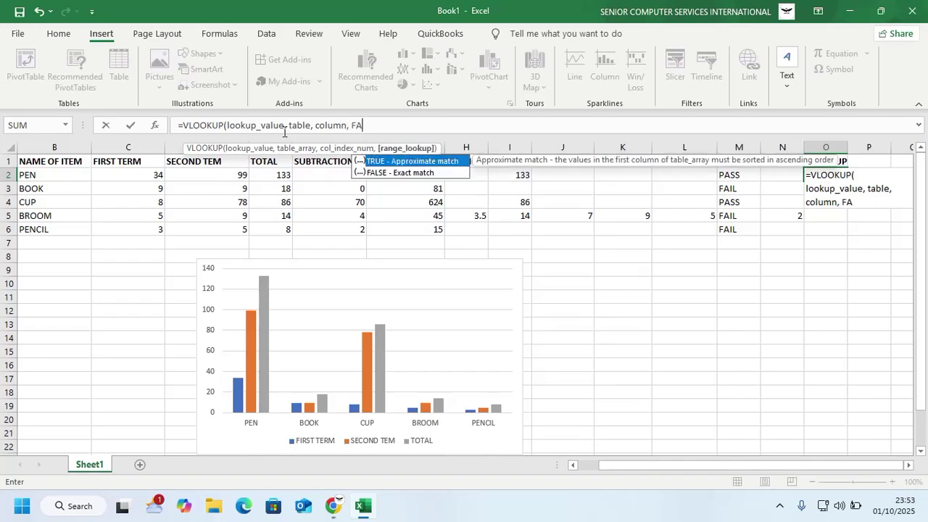
type("LSE)")
key("Return")
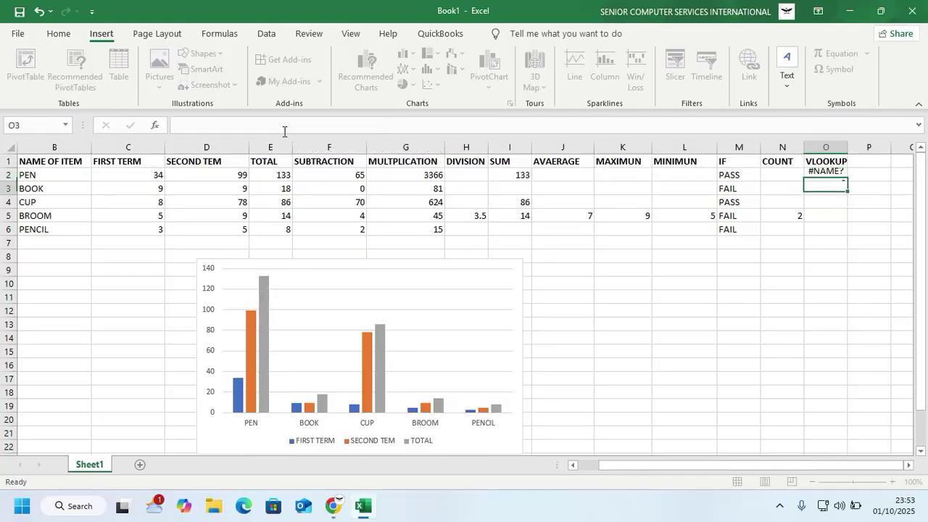
Step: Review the full text of the VLOOKUP formula in cell O2
left_click(822, 175)
left_click_drag(386, 125, 0, 86)
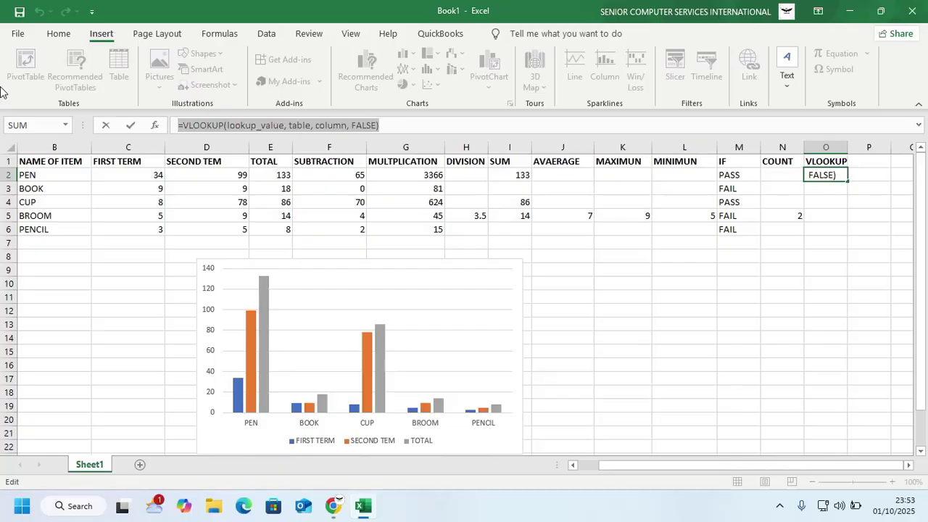
left_click(296, 229)
key("Escape")
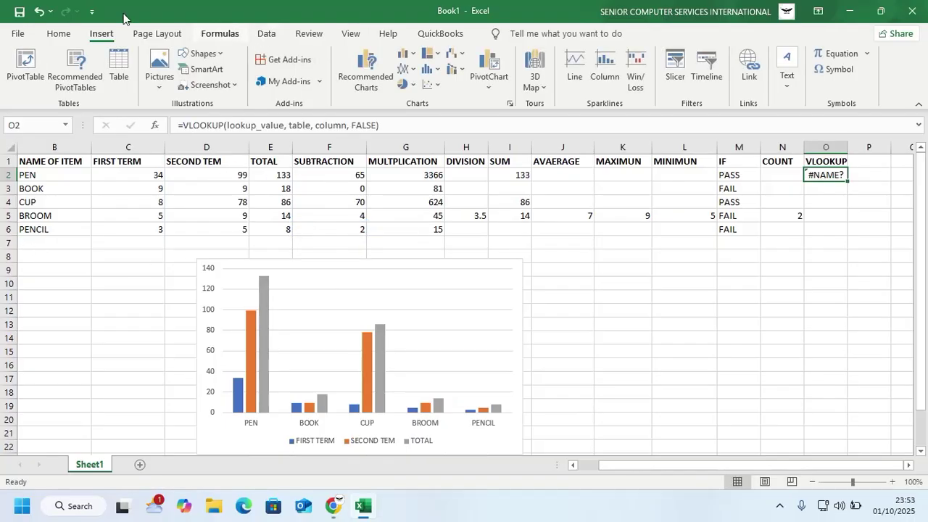
left_click(189, 218)
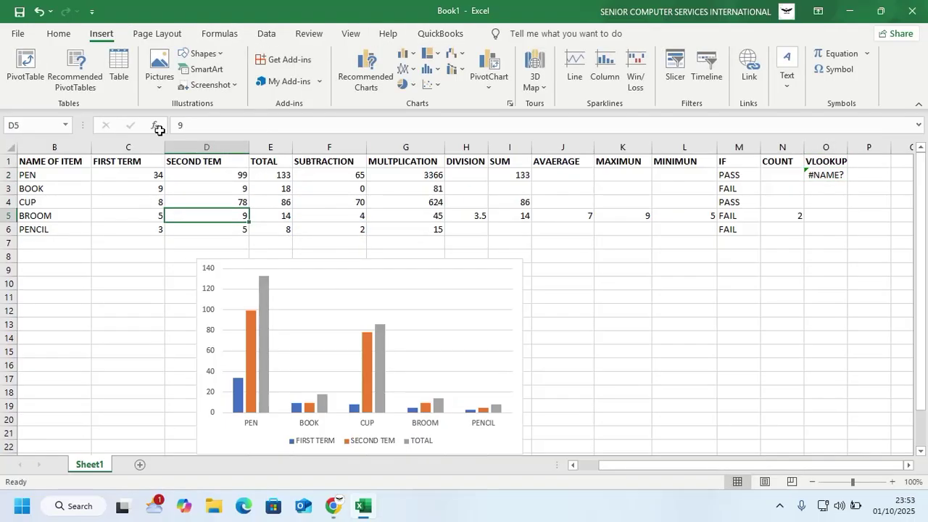
left_click(262, 35)
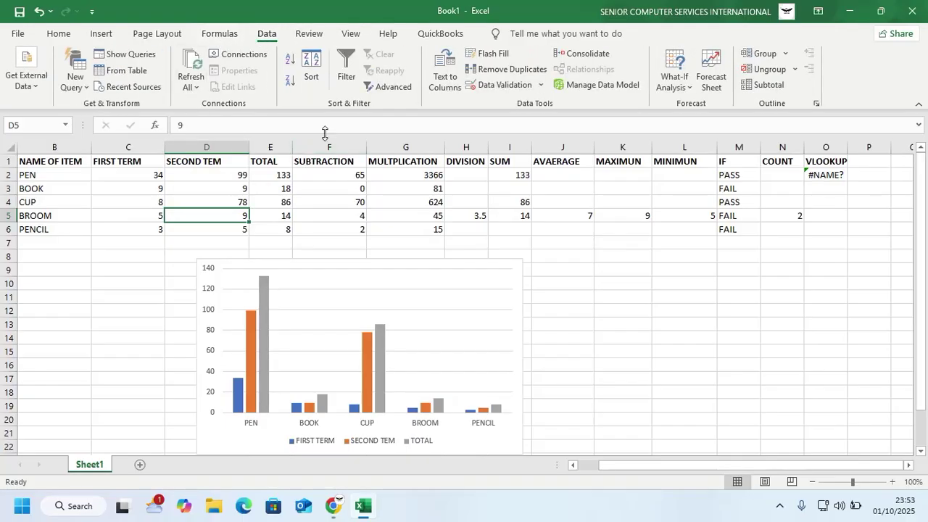
Step: Try creating a table from empty cell L10 without headers and giving it the black-and-white light style
left_click(686, 288)
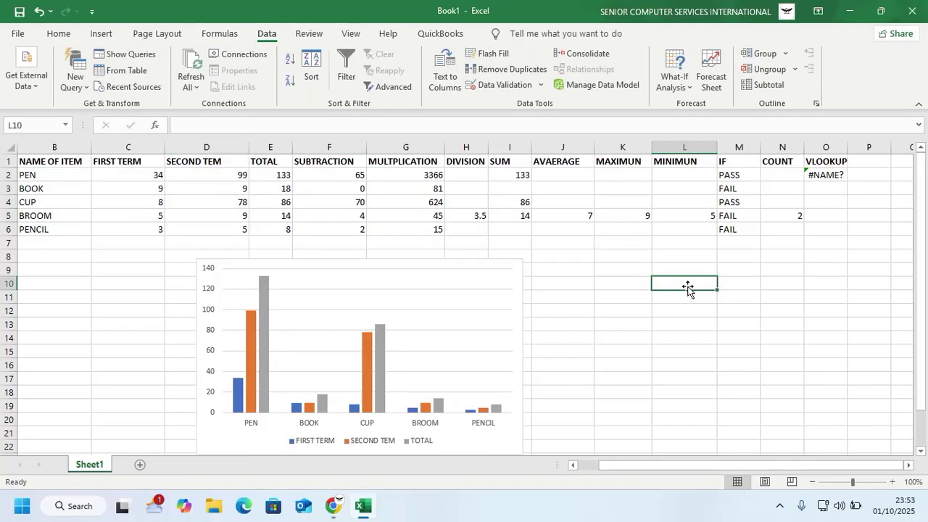
key("ctrl+t")
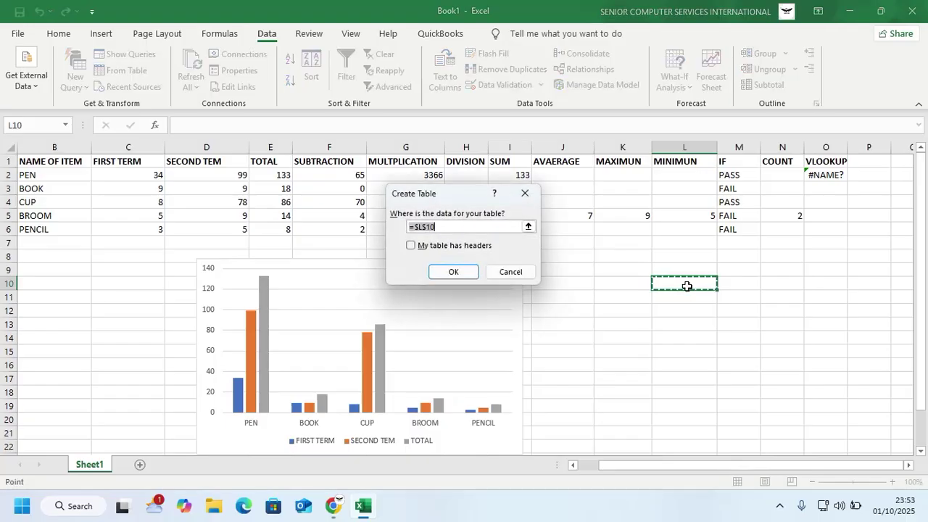
left_click(465, 272)
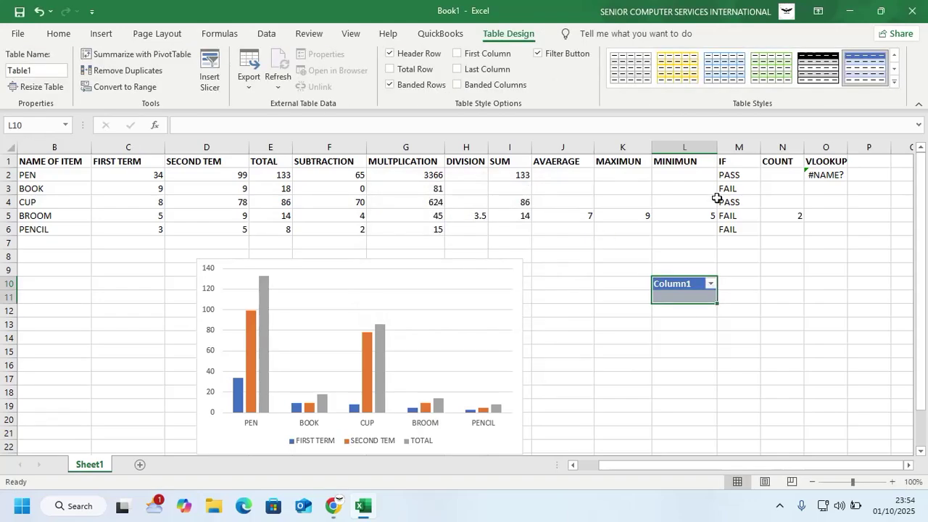
left_click(620, 65)
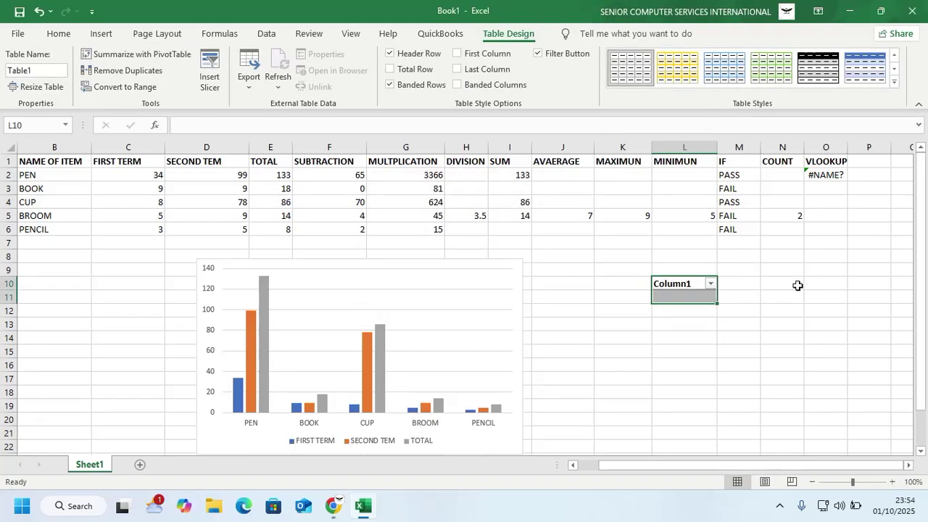
Step: Undo the trial table at L10 and select the empty range J10:N16
left_click_drag(841, 284, 558, 366)
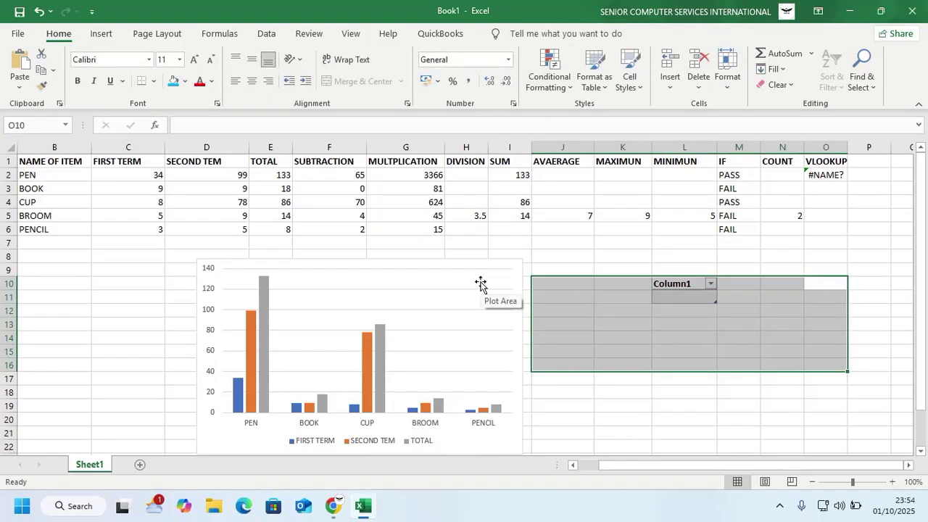
left_click(589, 348)
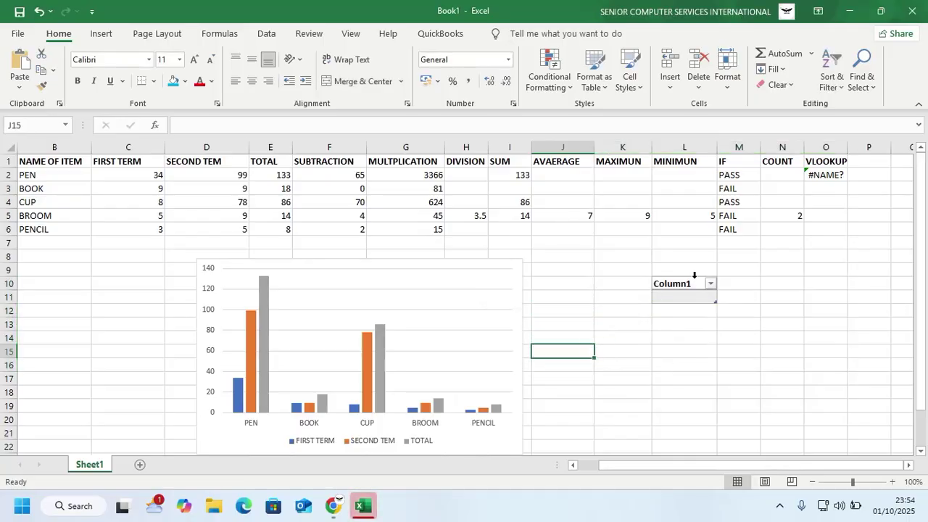
left_click(695, 276)
key("ctrl+z")
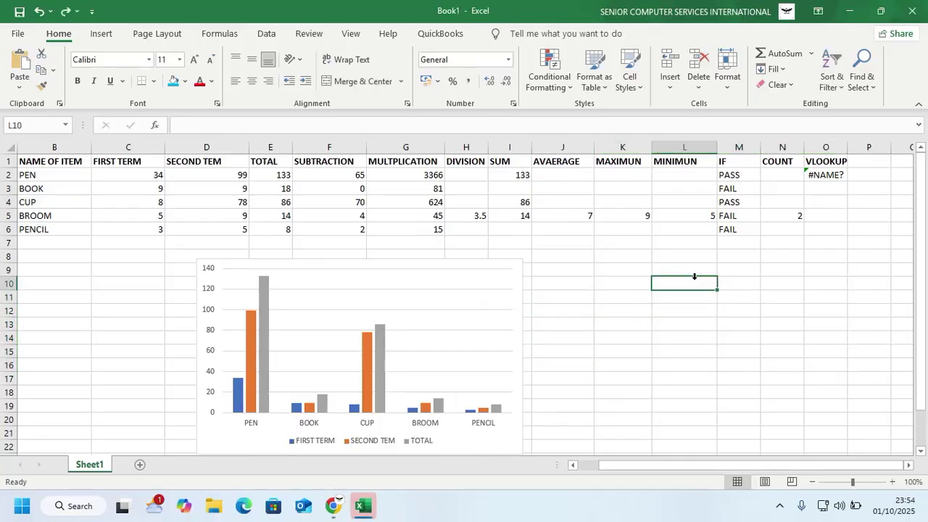
left_click_drag(573, 290, 809, 370)
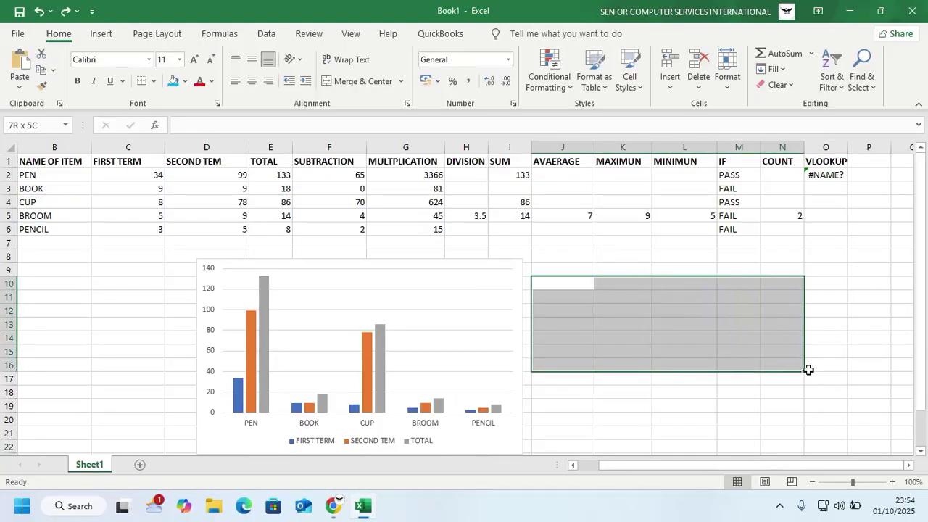
Step: Convert the item data in B1:O6 into a table with headers
left_click_drag(841, 161, 35, 224)
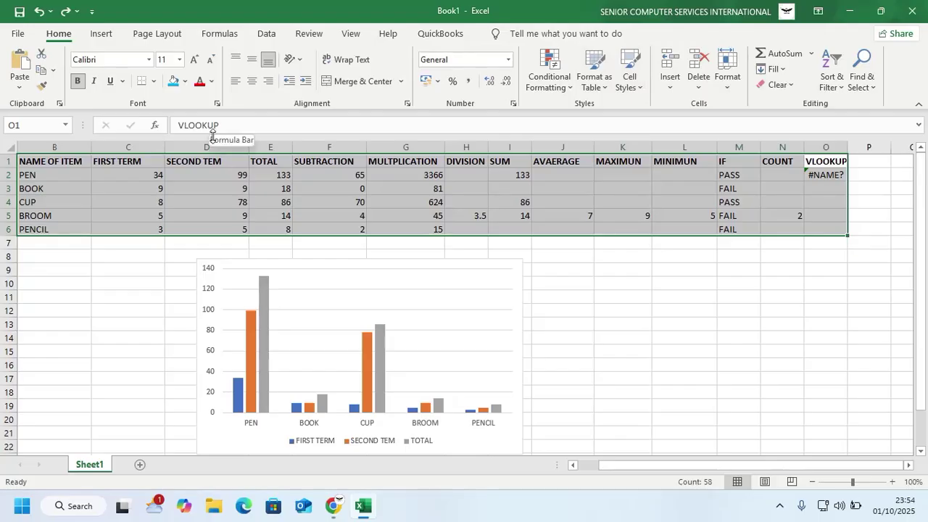
key("ctrl+t")
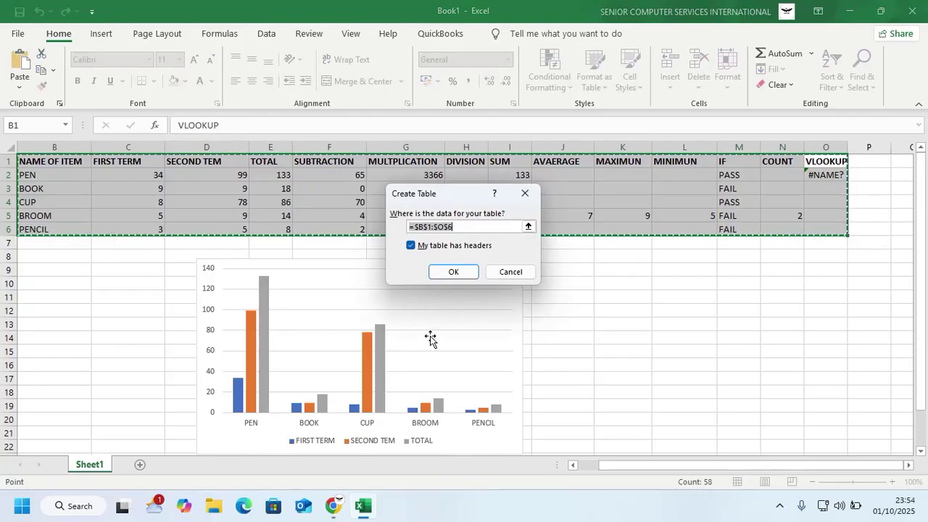
left_click(454, 272)
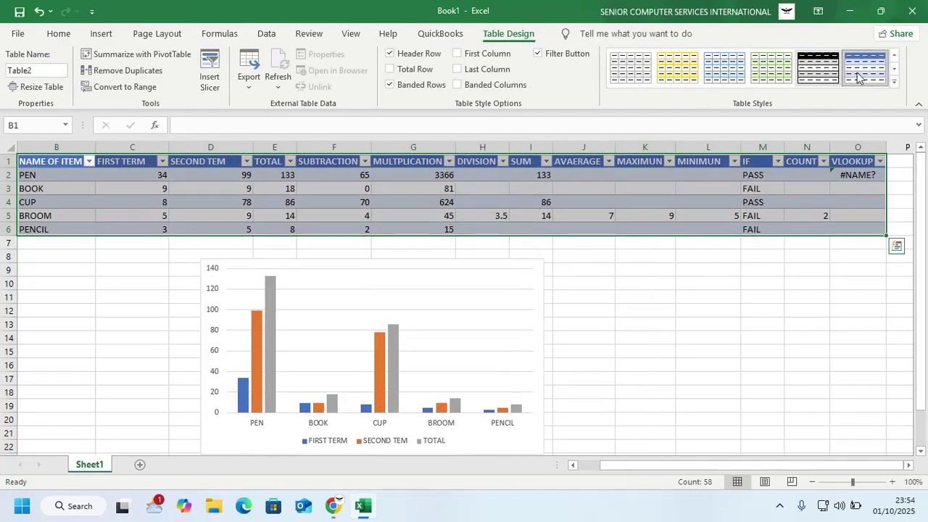
Step: Try the black medium style on the item table and apply the grey medium style with a header row instead
left_click(894, 82)
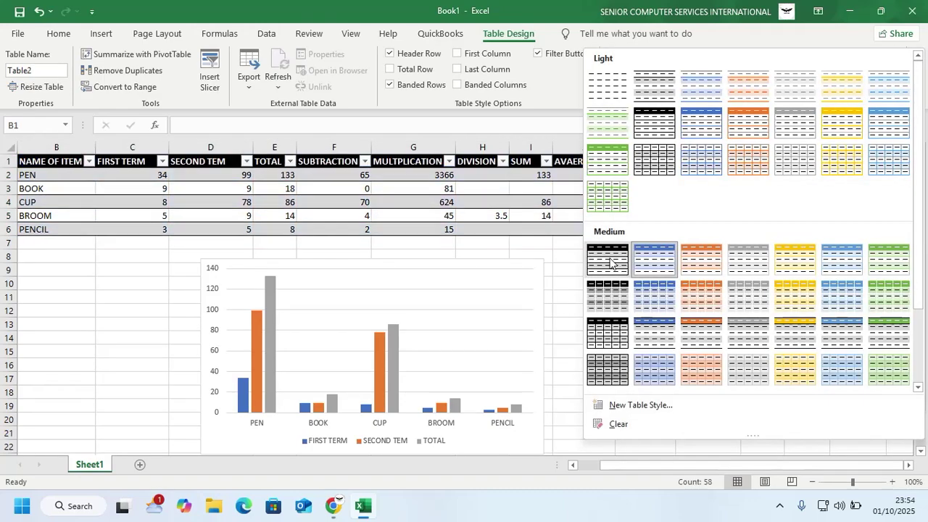
left_click(611, 262)
left_click(897, 85)
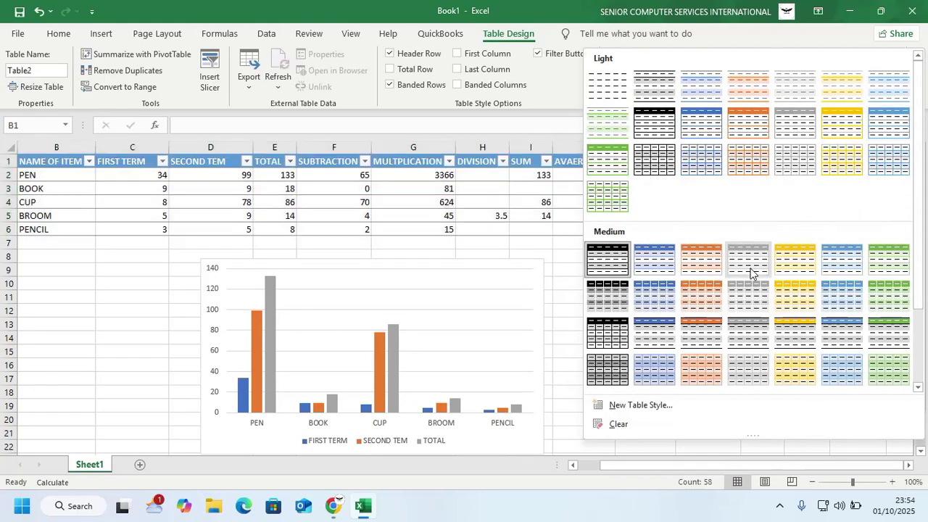
left_click(751, 274)
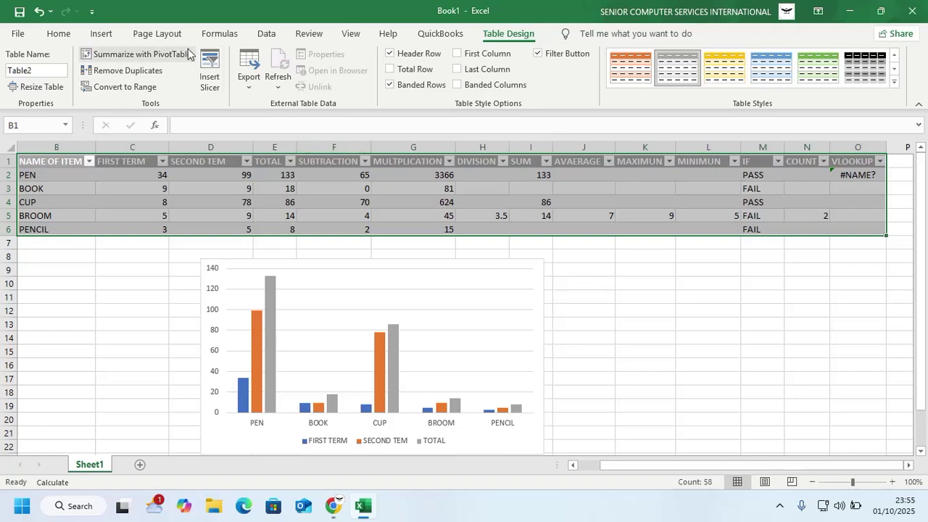
Step: Create a PivotChart with a PivotTable from the item table on a new worksheet
left_click(94, 38)
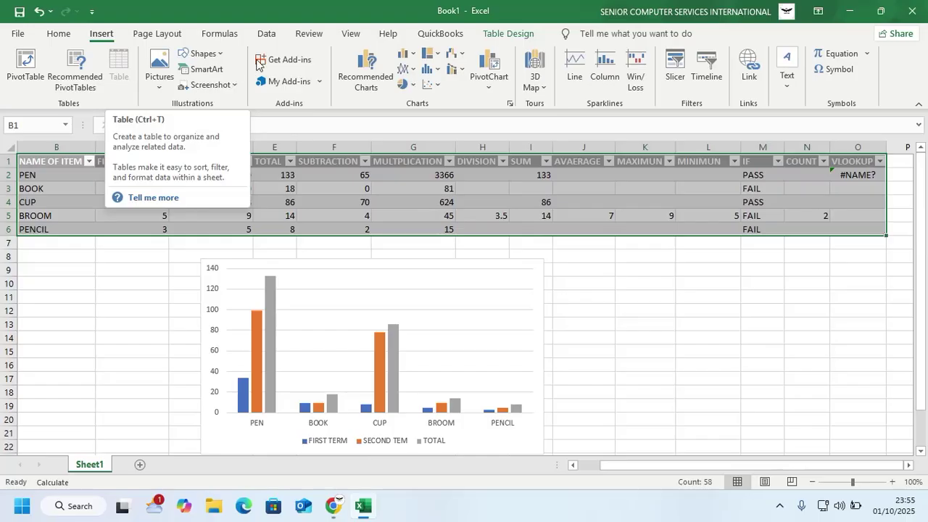
left_click(485, 86)
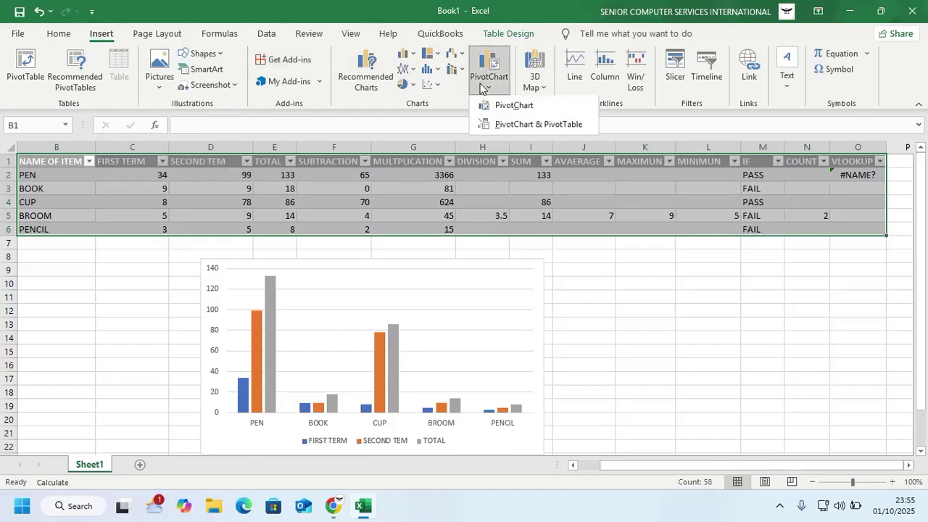
left_click(508, 125)
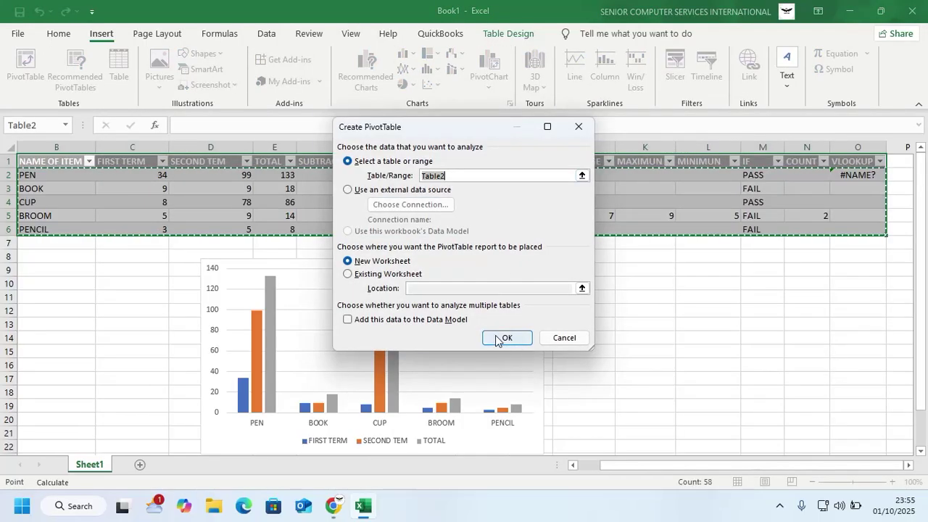
left_click(497, 339)
scroll(95, 237, "down", 2)
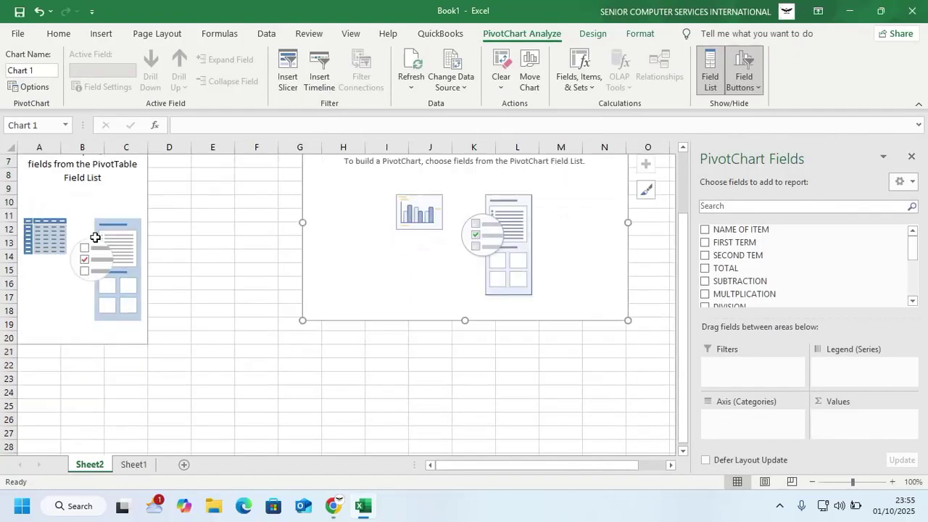
scroll(95, 237, "down", 1)
scroll(95, 232, "up", 3)
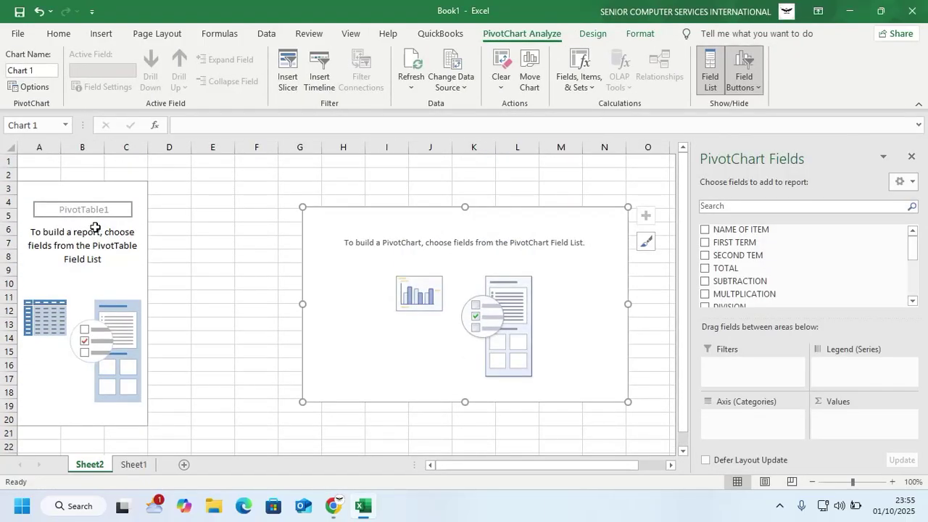
Step: Undo the PivotChart and PivotTable creation and go back to cell B8 below the item table on Sheet1
key("ctrl+z")
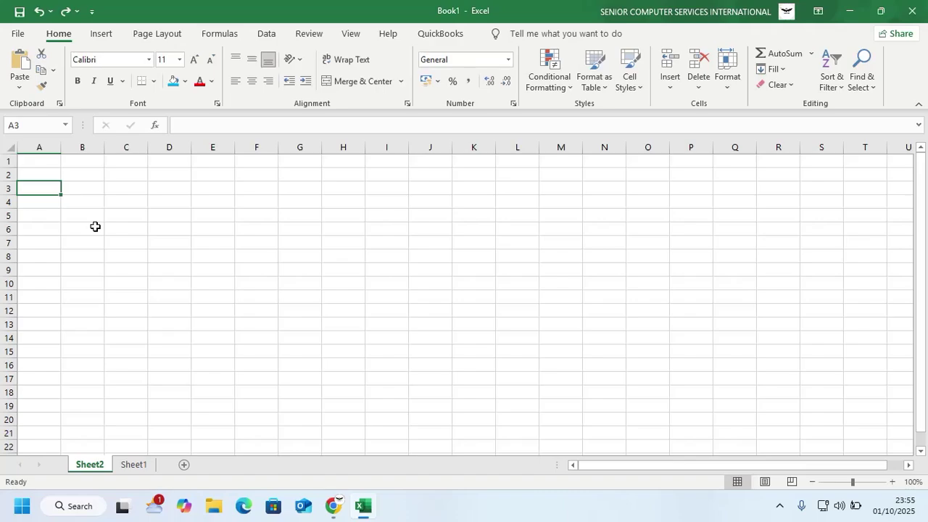
key("ctrl+Page_Down")
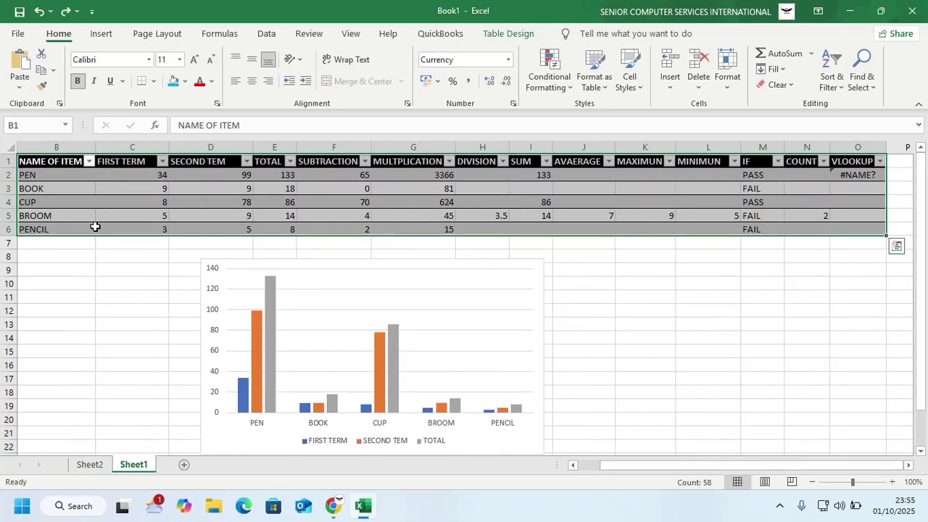
left_click(58, 255)
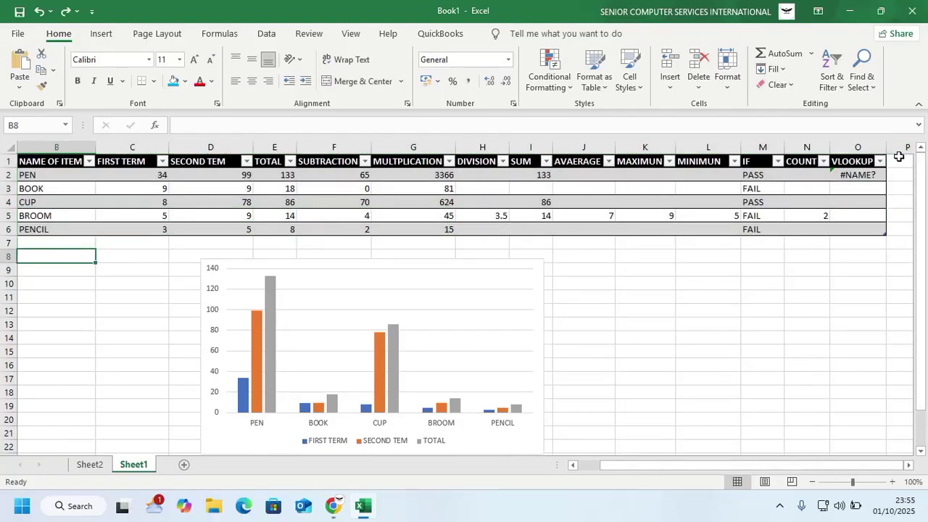
Step: Add a DATE column header in cell P1 beside the VLOOKUP column
left_click(899, 157)
type("T")
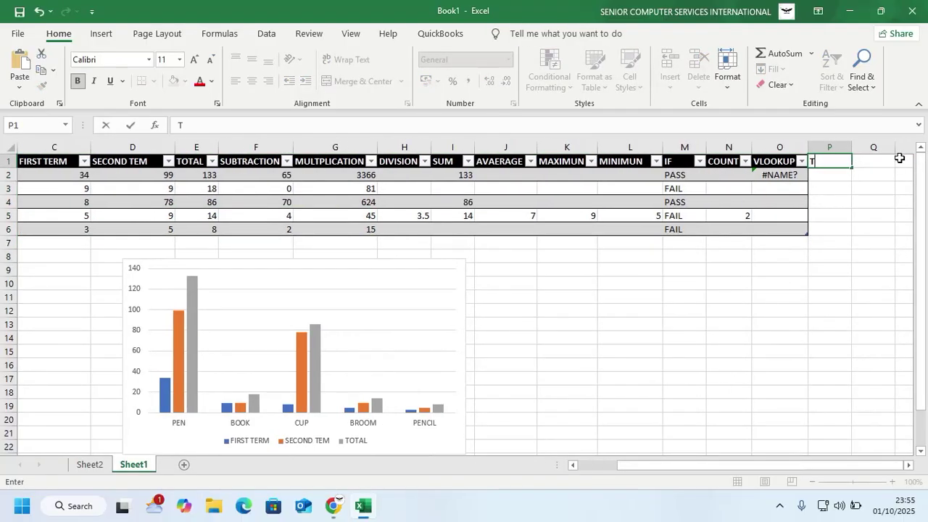
type("A")
key("BackSpace")
key("BackSpace")
type("DATE")
left_click(840, 180)
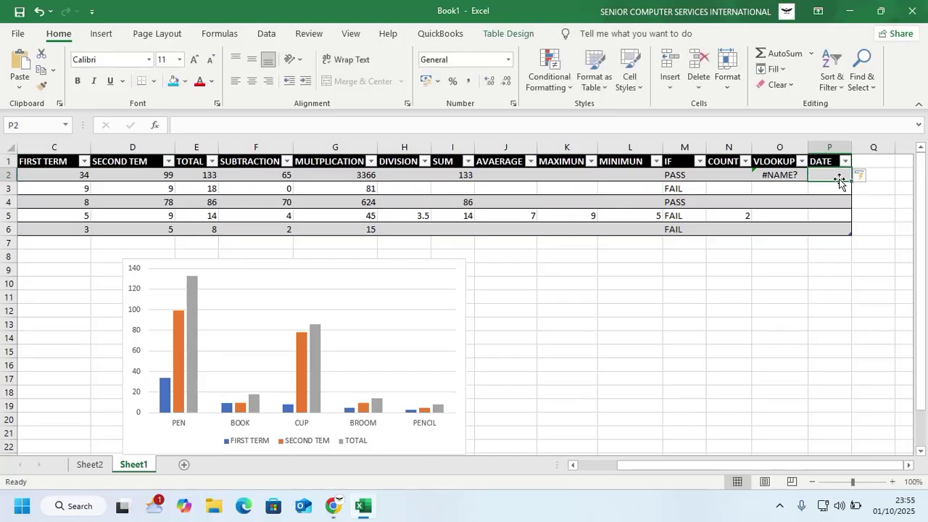
Step: Undo the DATE column, the table styles, the table conversion and the VLOOKUP formula in O2
key("ctrl+z")
key("ctrl+z")
key("ctrl+z")
key("ctrl+z")
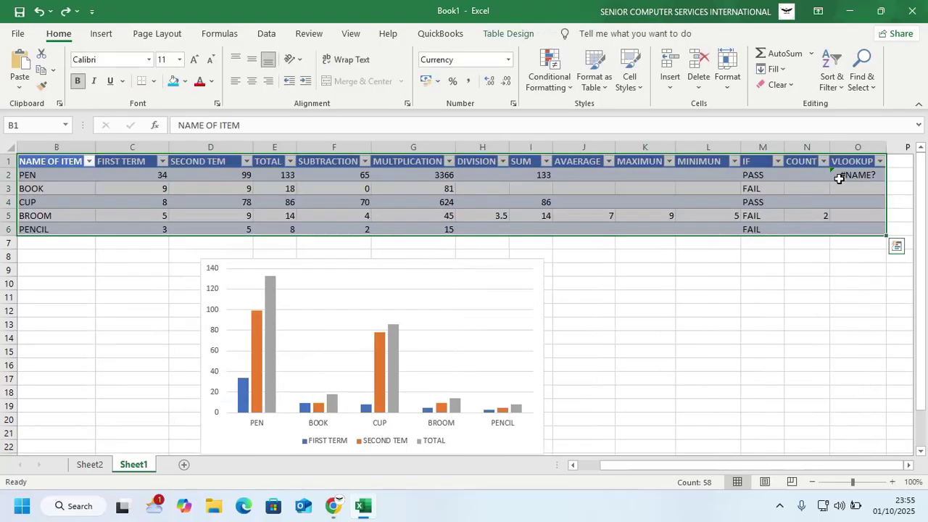
key("ctrl+z")
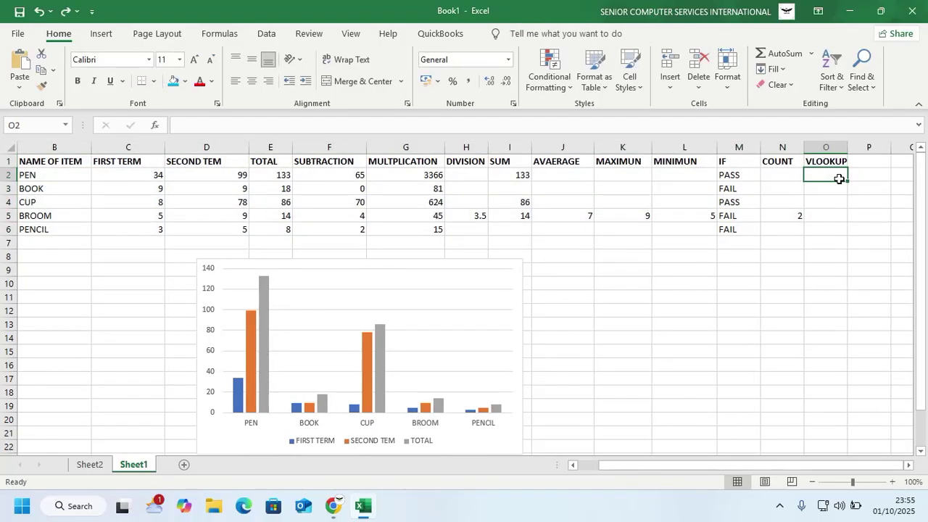
Step: Replace the VLOOKUP header in cell O1 with DATE
left_click(830, 164)
type("DATE")
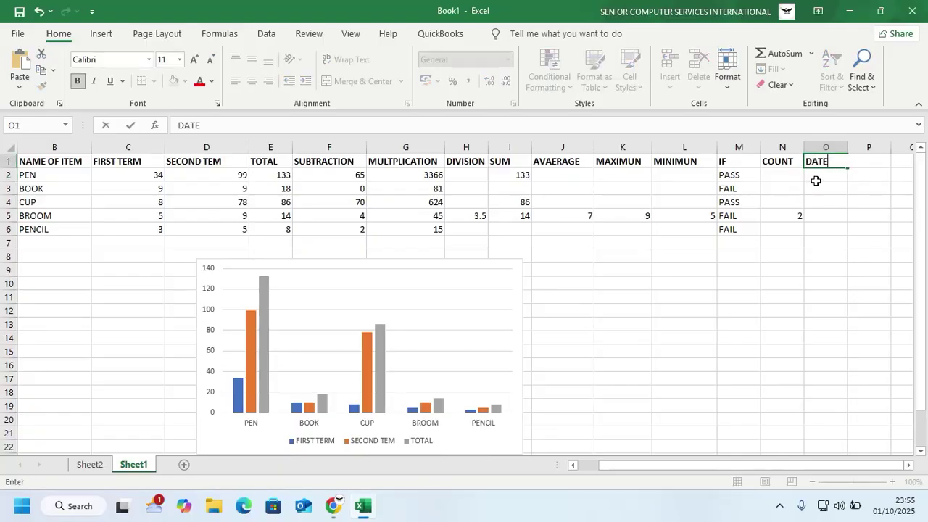
left_click(820, 176)
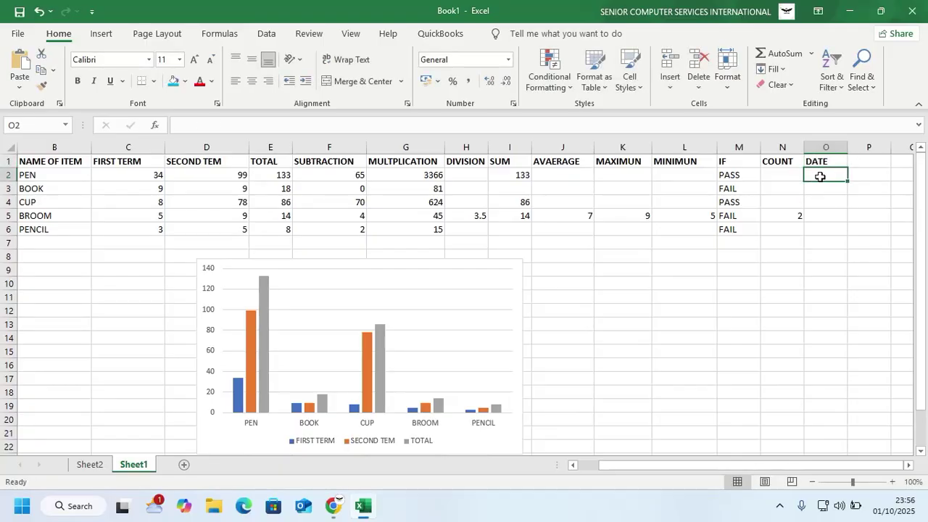
type("TP")
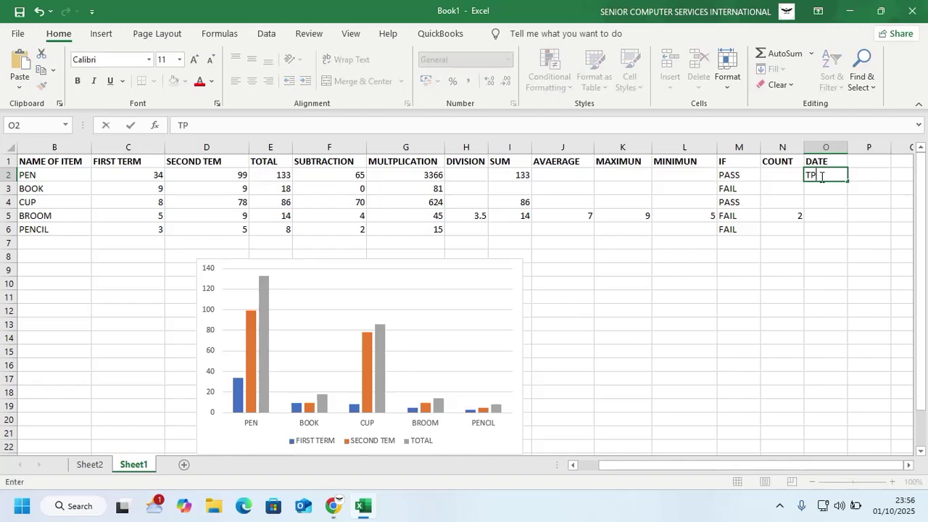
key("BackSpace")
type("ODA")
key("BackSpace")
key("BackSpace")
key("BackSpace")
key("BackSpace")
key("BackSpace")
Step: Try the formula =TODAY(1/10/2025) in cell O2 under DATE and clear the entry
type("=T")
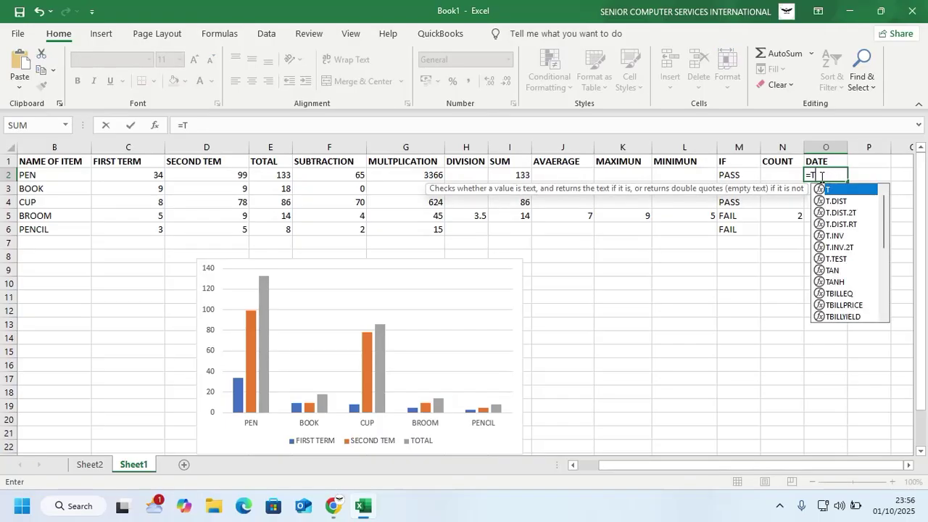
type("ODA")
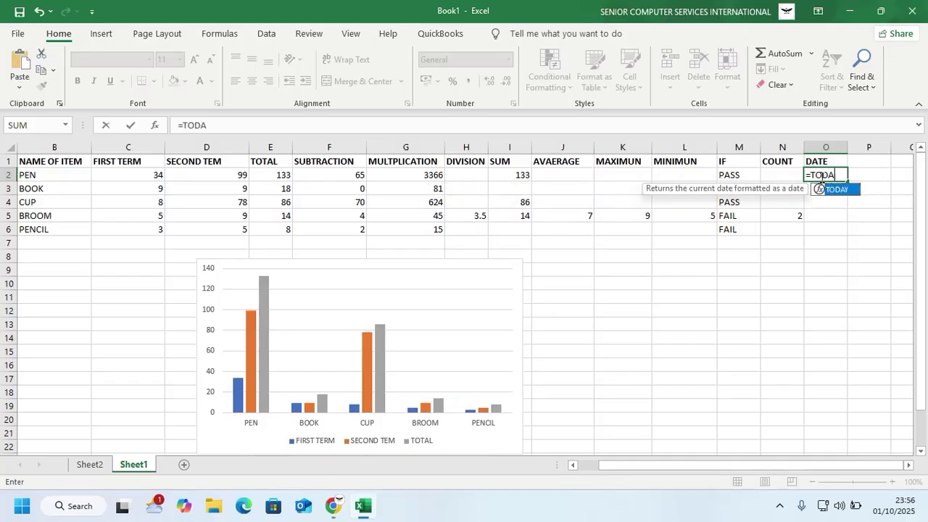
left_click(821, 176)
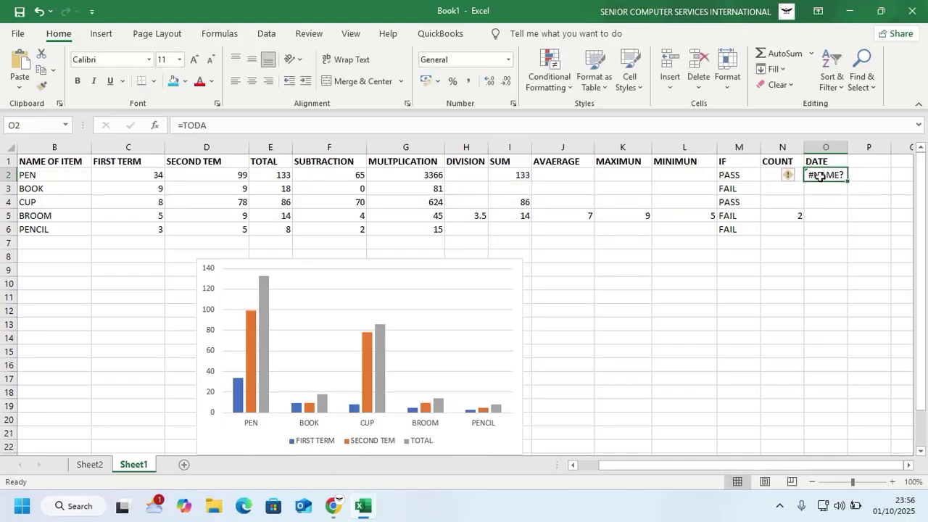
left_click(841, 174)
type("Y(")
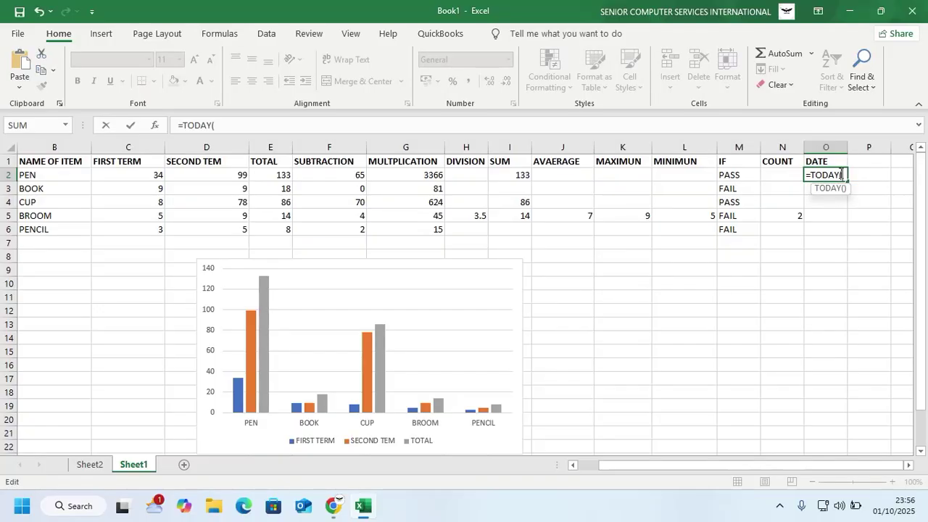
type("1/10/2025")
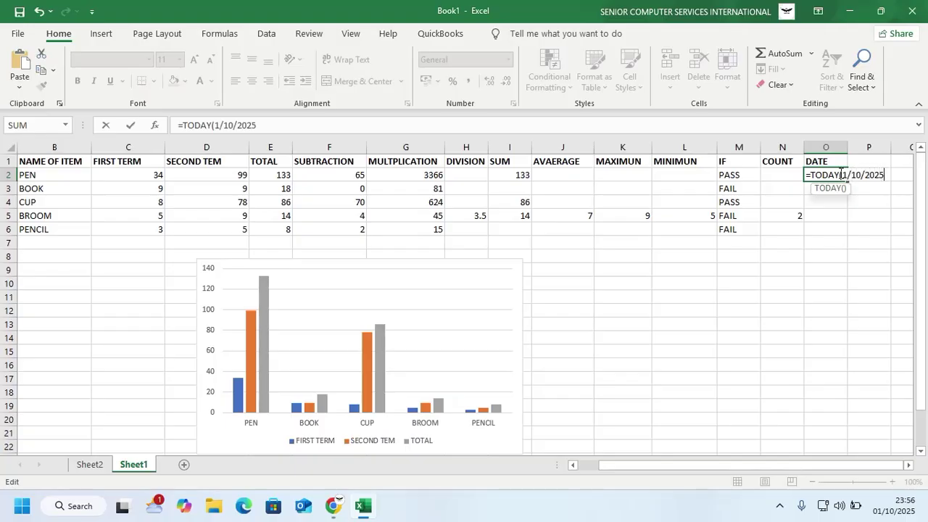
type(")")
key("Return")
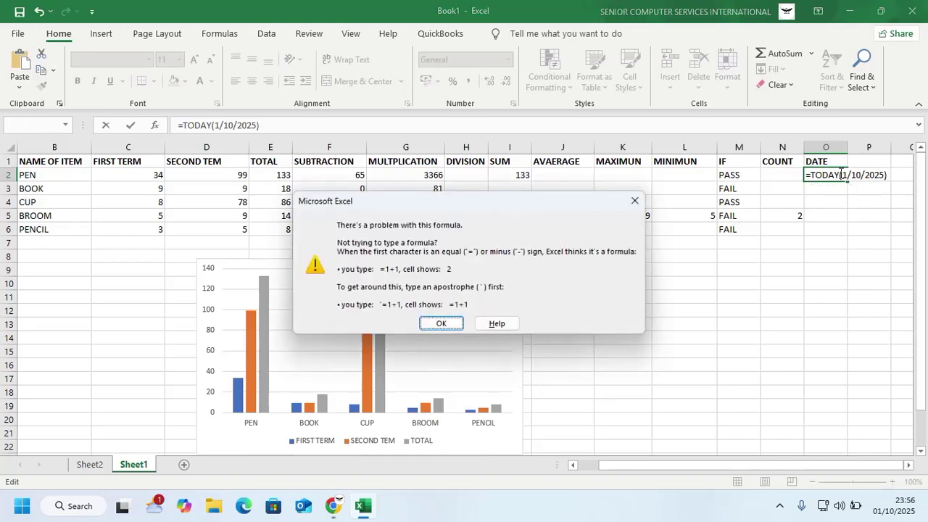
left_click(633, 200)
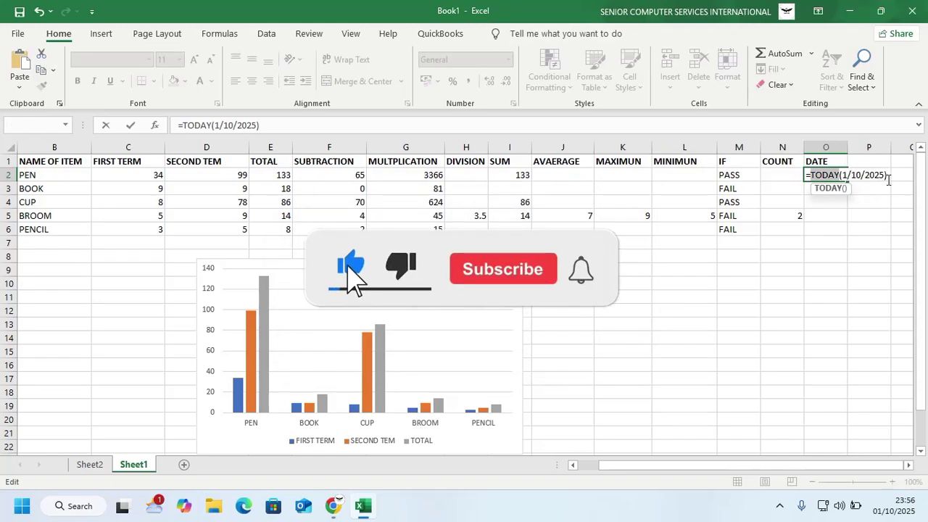
left_click_drag(888, 176, 723, 168)
key("BackSpace")
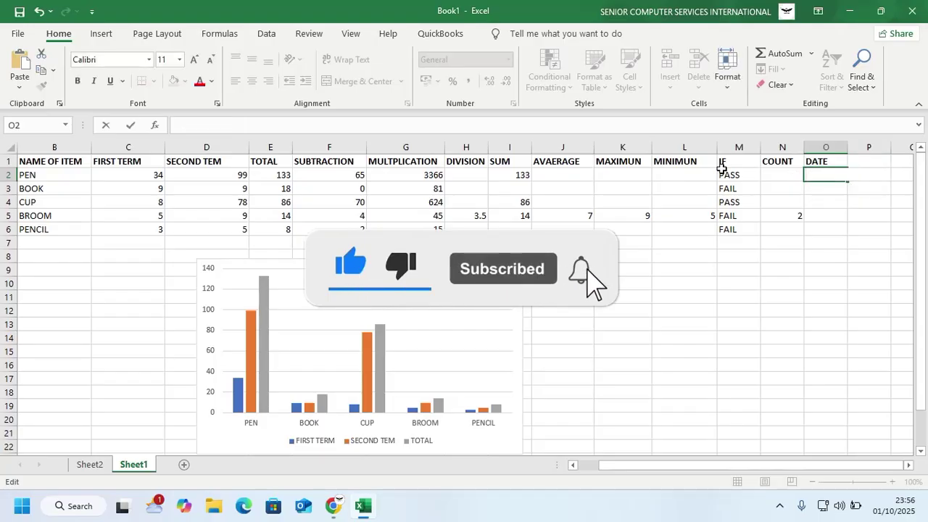